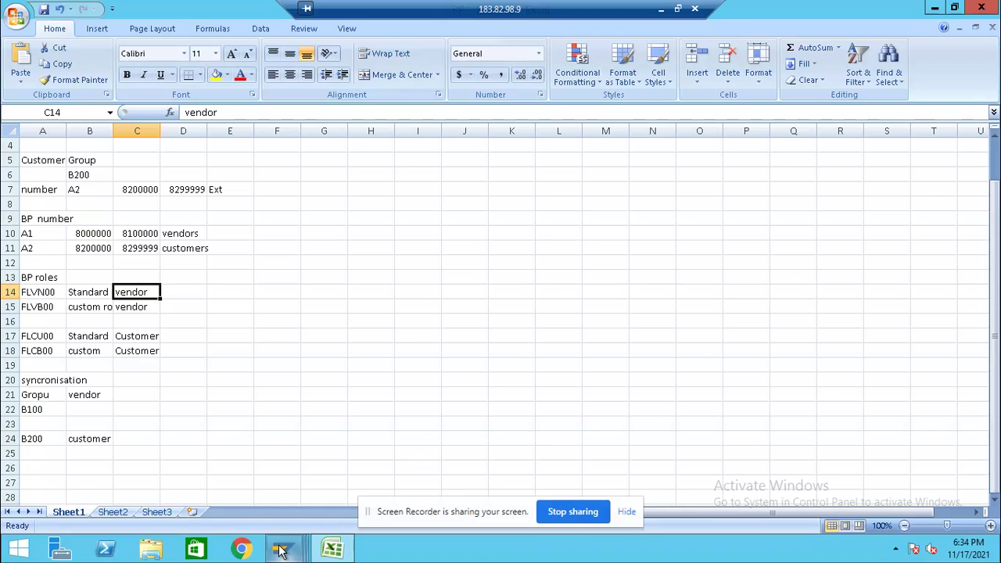
- Switch to SAP and leave the account group assignment view and the DEBITOR number range intervals, returning both sessions to the IMG structure
mouse_move(281, 550)
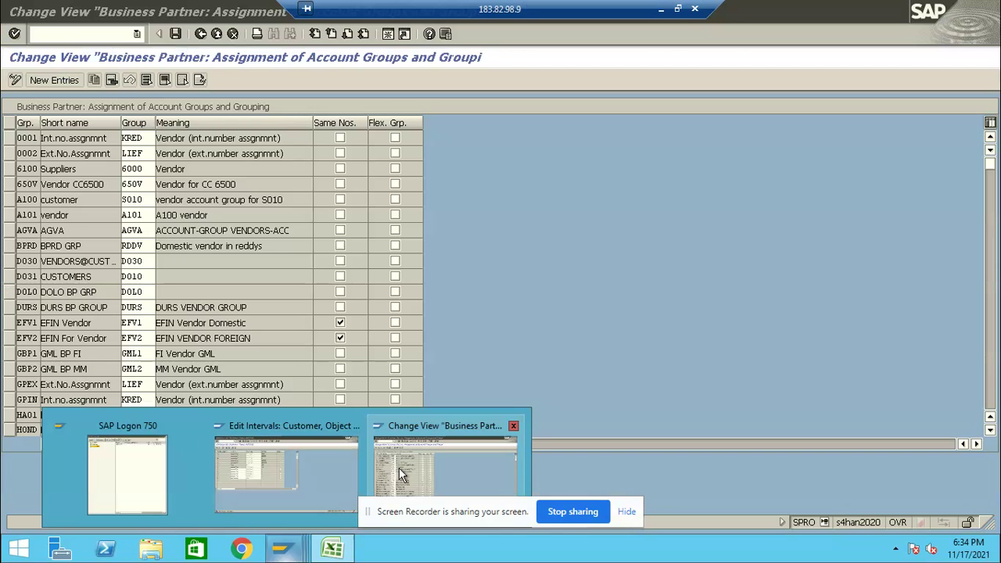
left_click(399, 467)
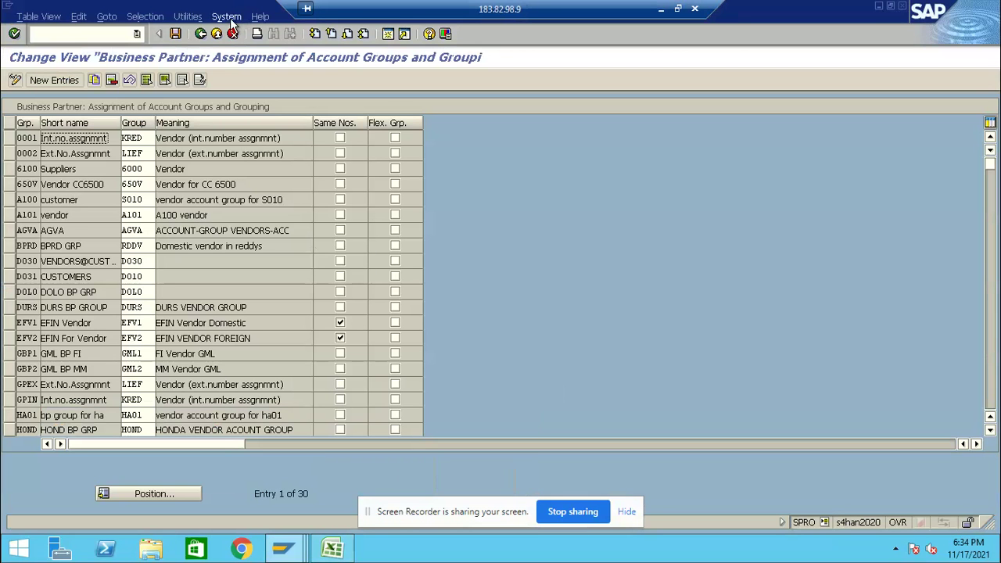
left_click(201, 33)
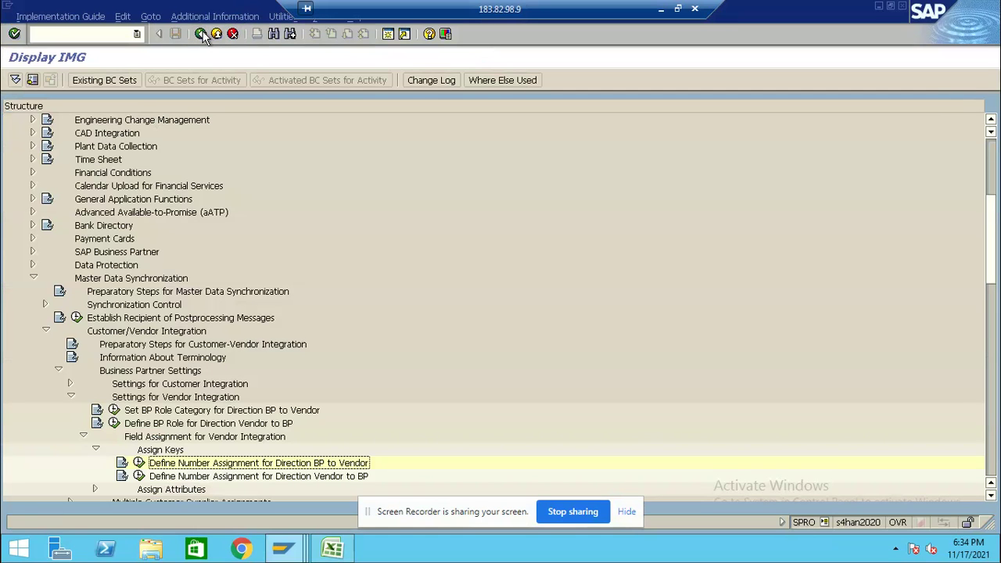
left_click(284, 552)
left_click(279, 470)
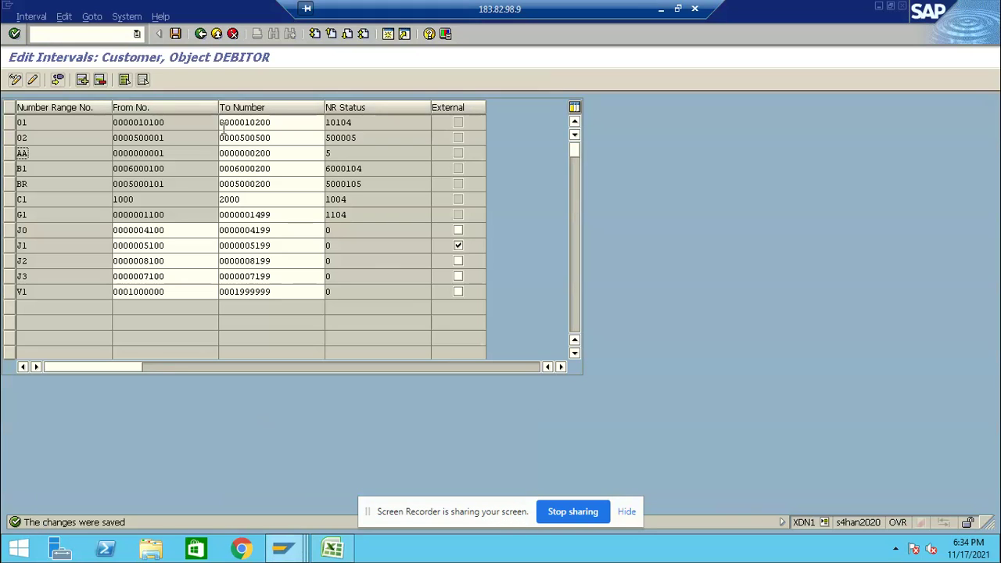
left_click(201, 34)
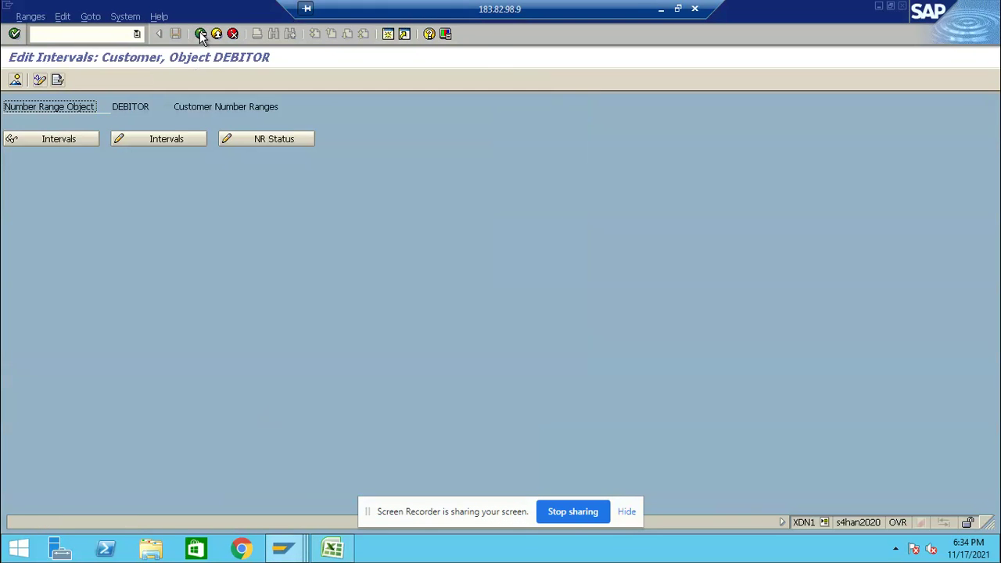
left_click(201, 34)
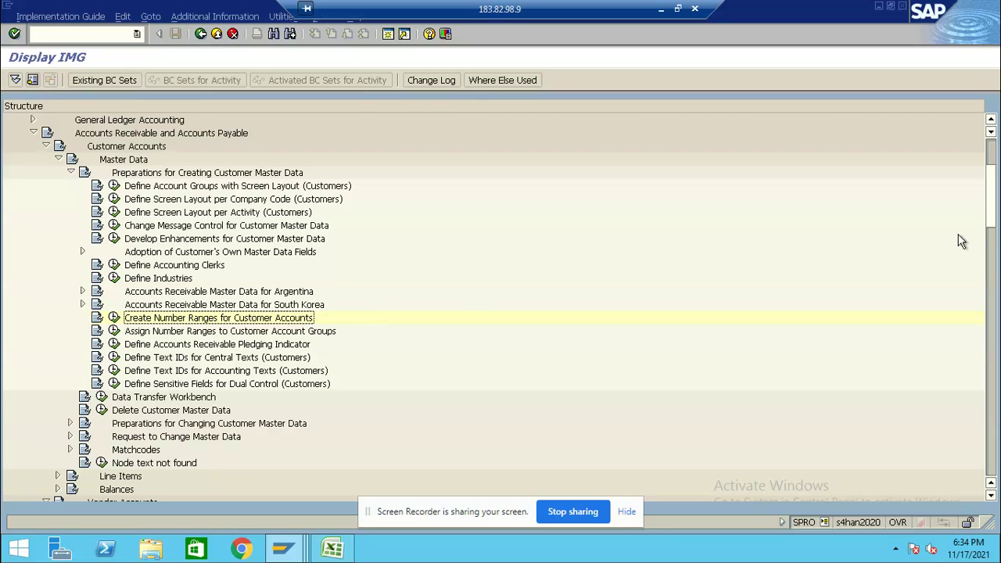
- Collapse Vendor Accounts in the IMG structure and expand Master Data under Customer Accounts
left_click_drag(990, 218, 996, 185)
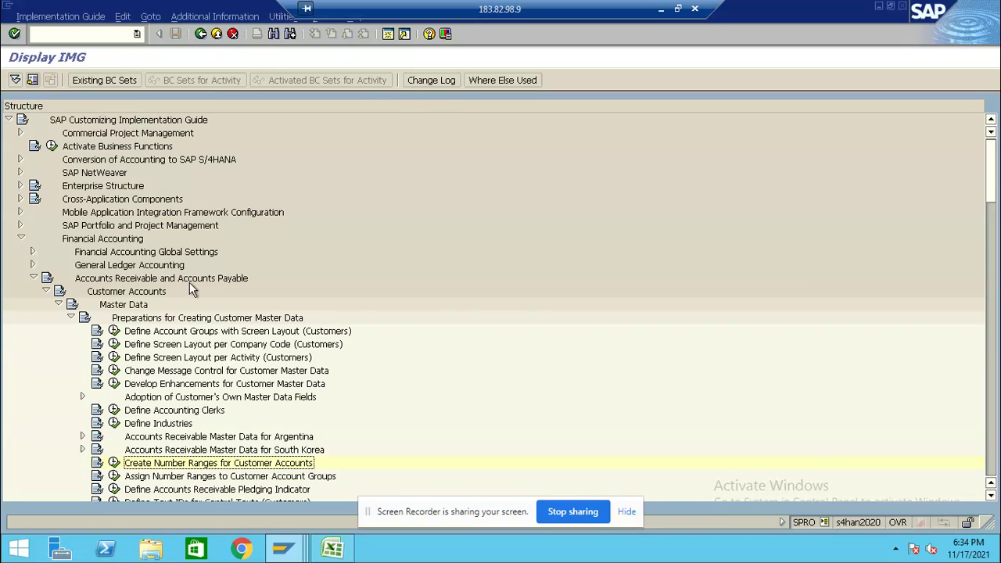
left_click(58, 304)
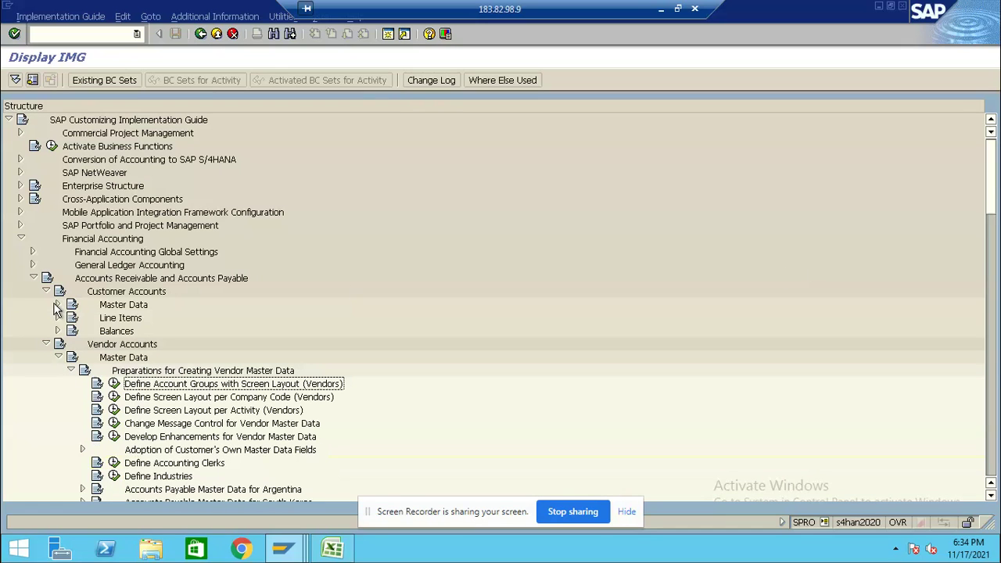
left_click(46, 292)
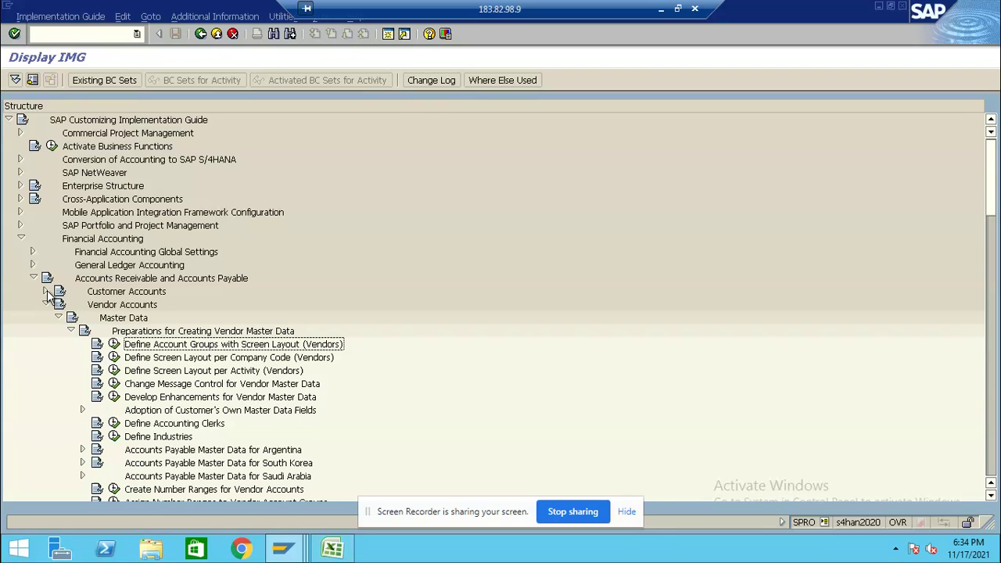
left_click(46, 292)
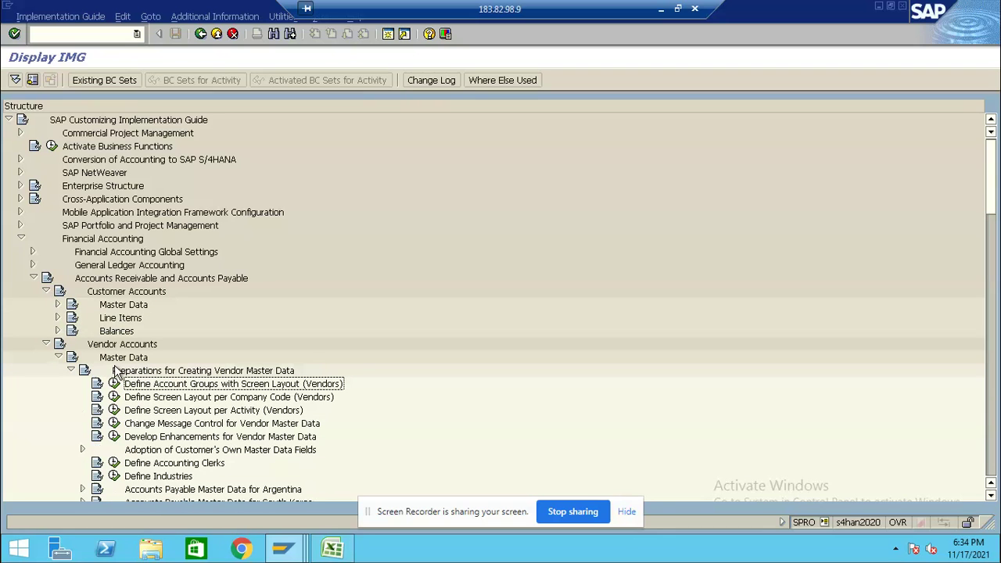
left_click(46, 344)
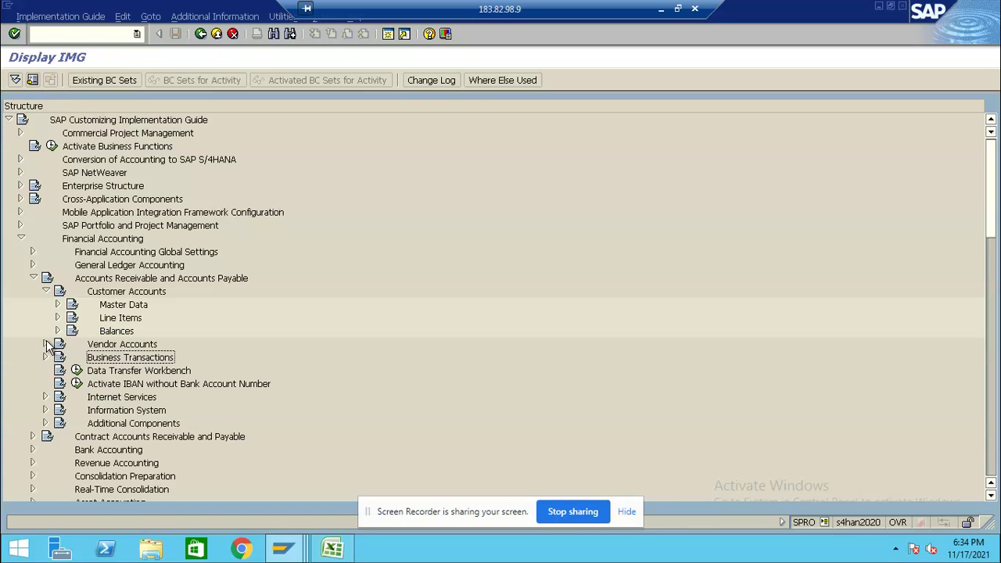
left_click(57, 305)
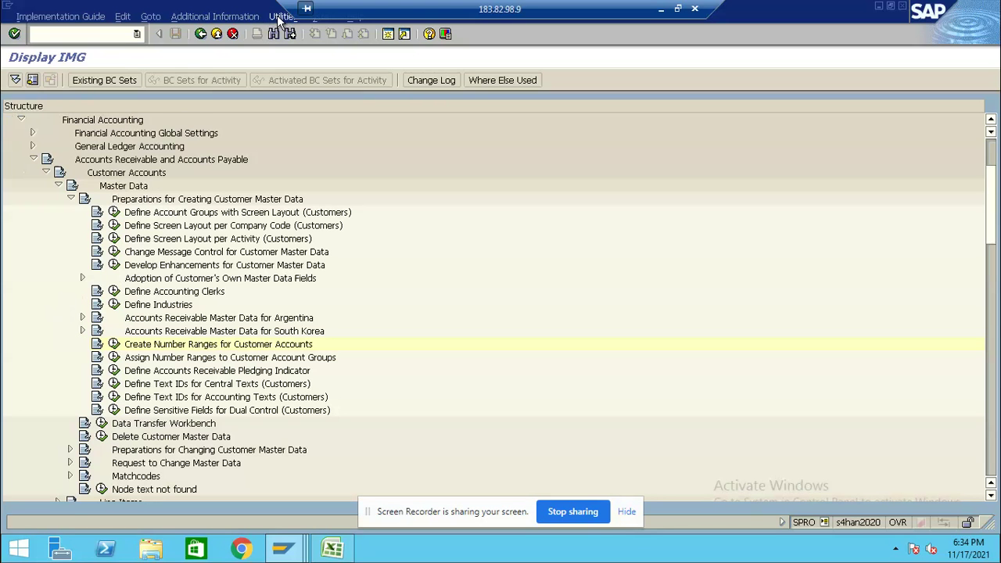
- Display the IMG activity keys as additional information and widen that column to show the full keys
left_click(215, 17)
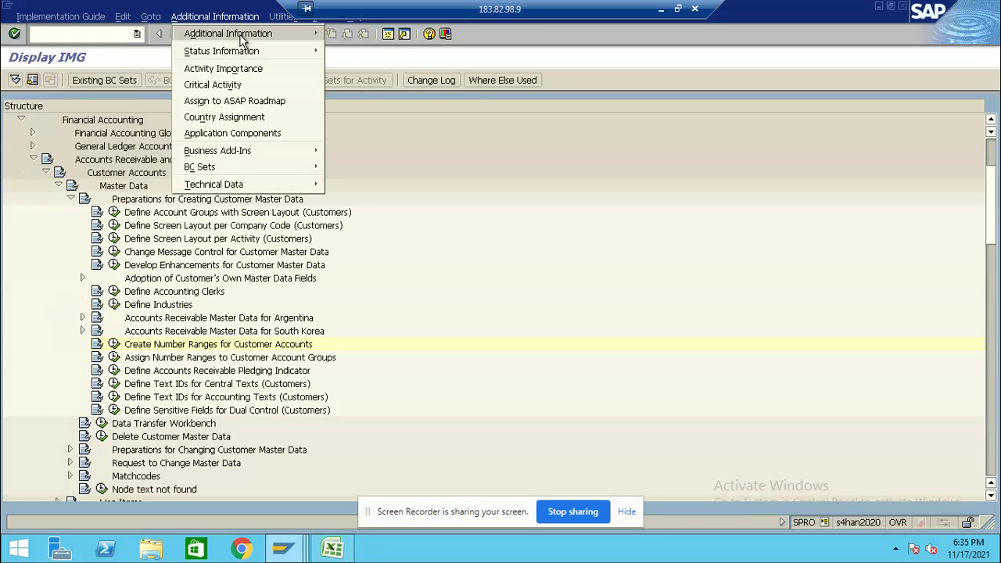
mouse_move(253, 41)
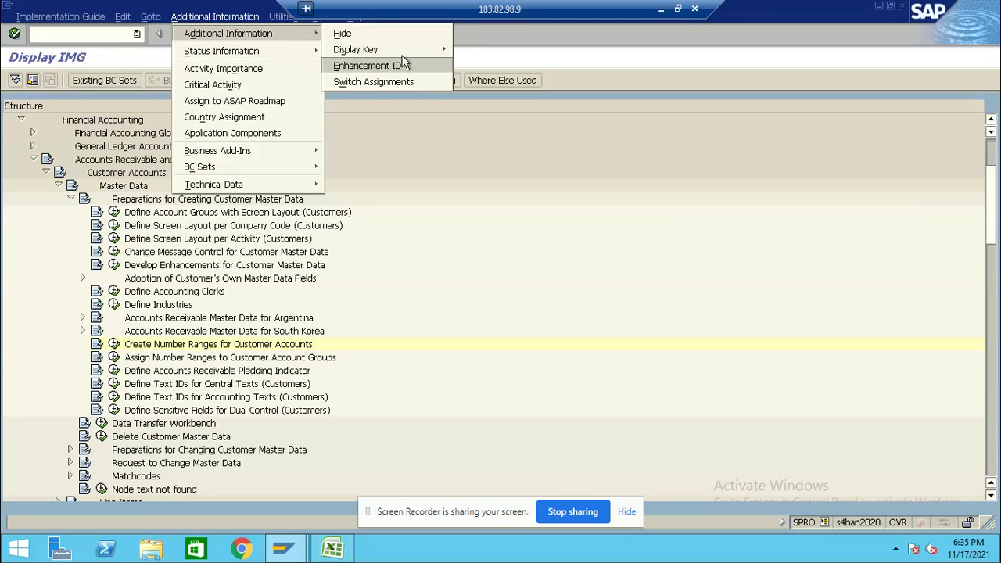
mouse_move(407, 50)
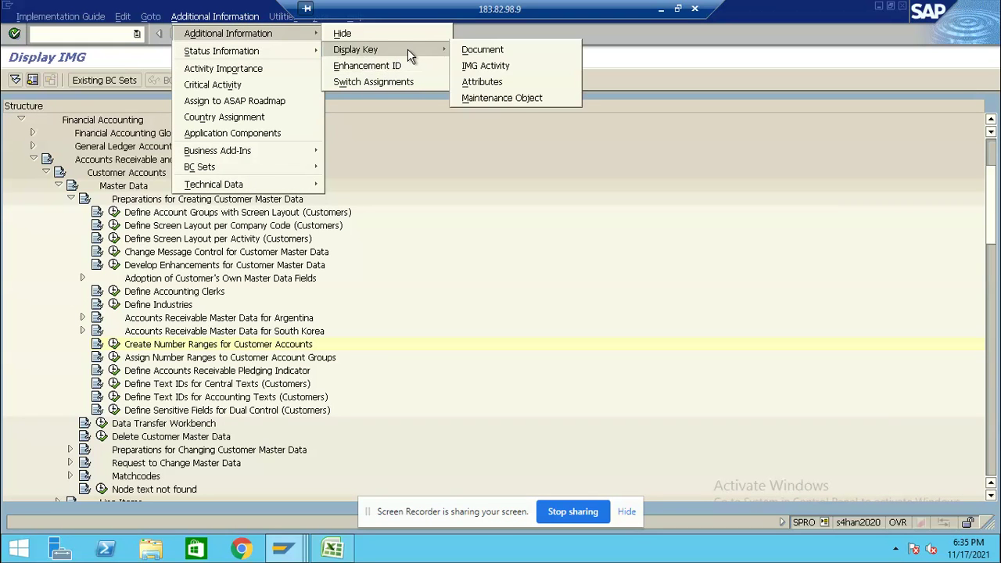
left_click(485, 66)
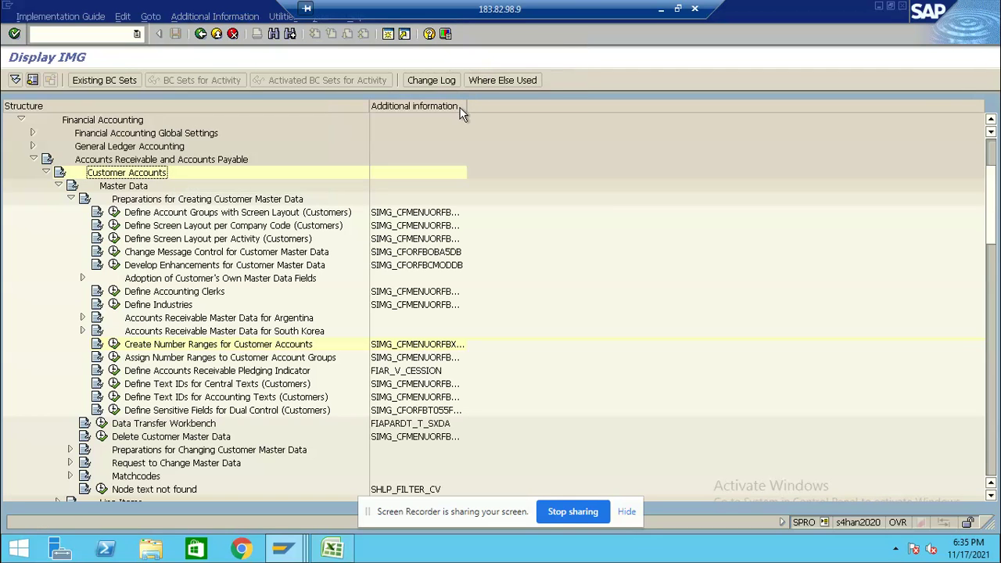
left_click_drag(468, 107, 499, 108)
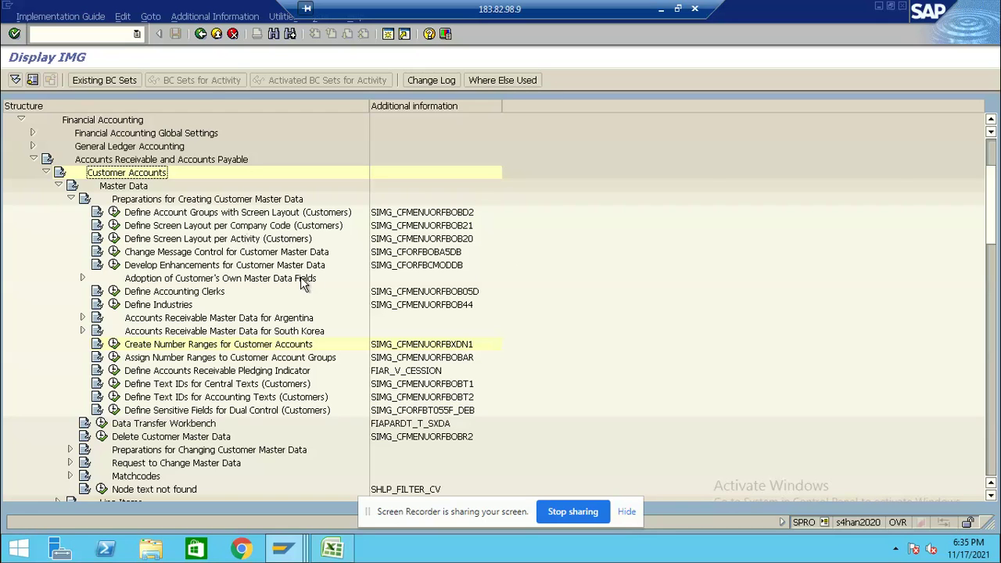
- Create a new customer account group B200 with the meaning "Customer for B100 Rammy soft p" under Define Account Groups with Screen Layout (Customers)
left_click(114, 212)
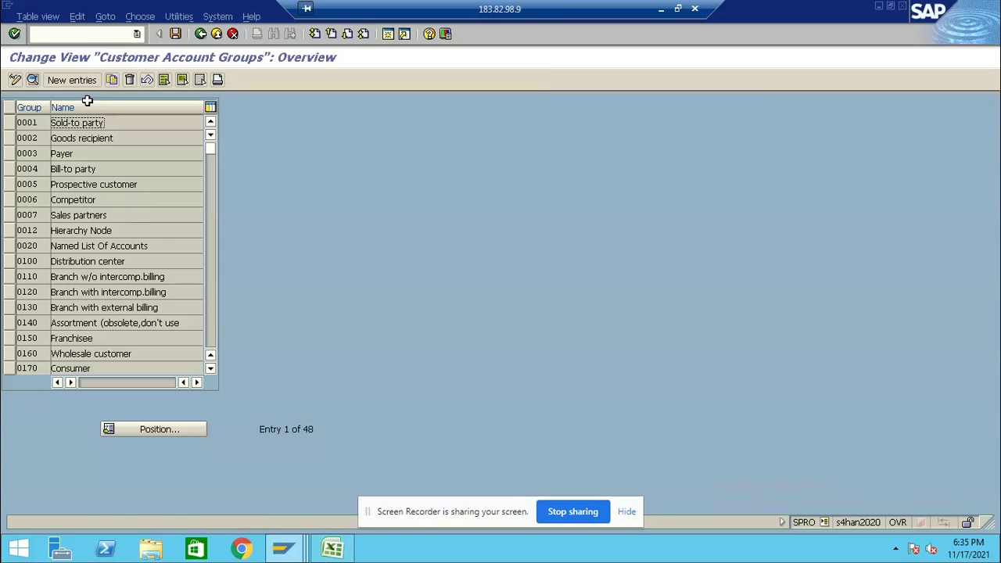
left_click(75, 81)
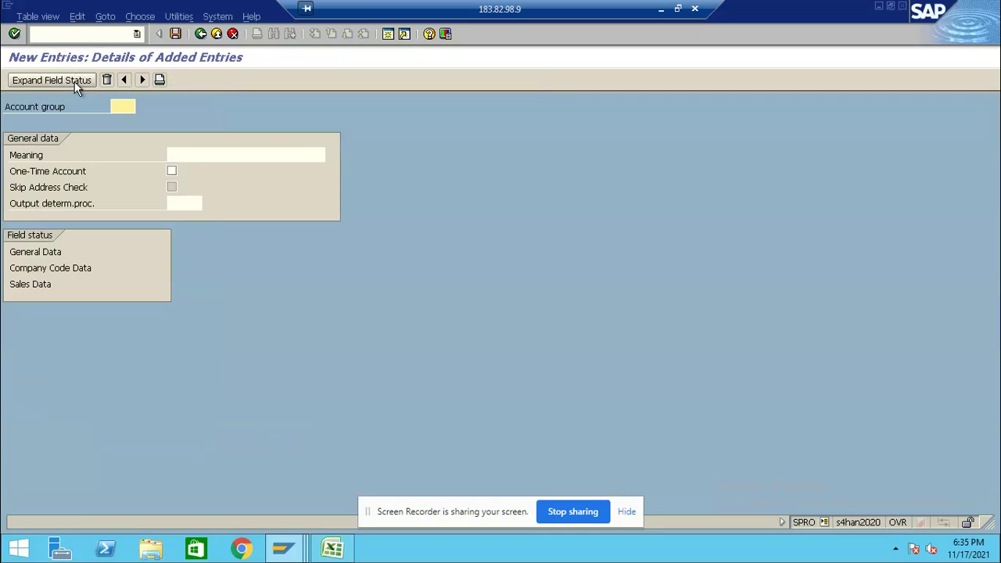
left_click(205, 157)
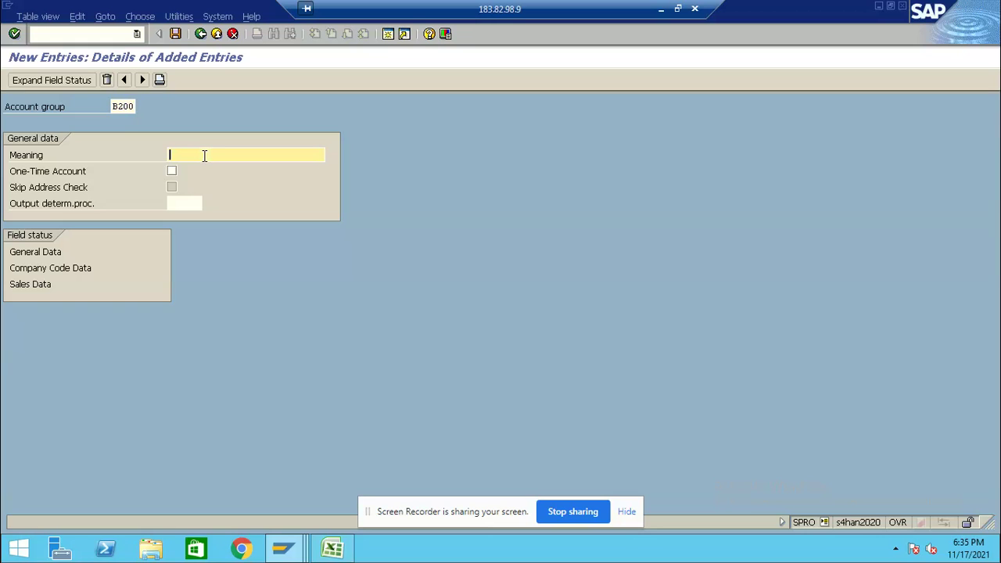
type("Customer for B100 Rammy soft p")
key("Return")
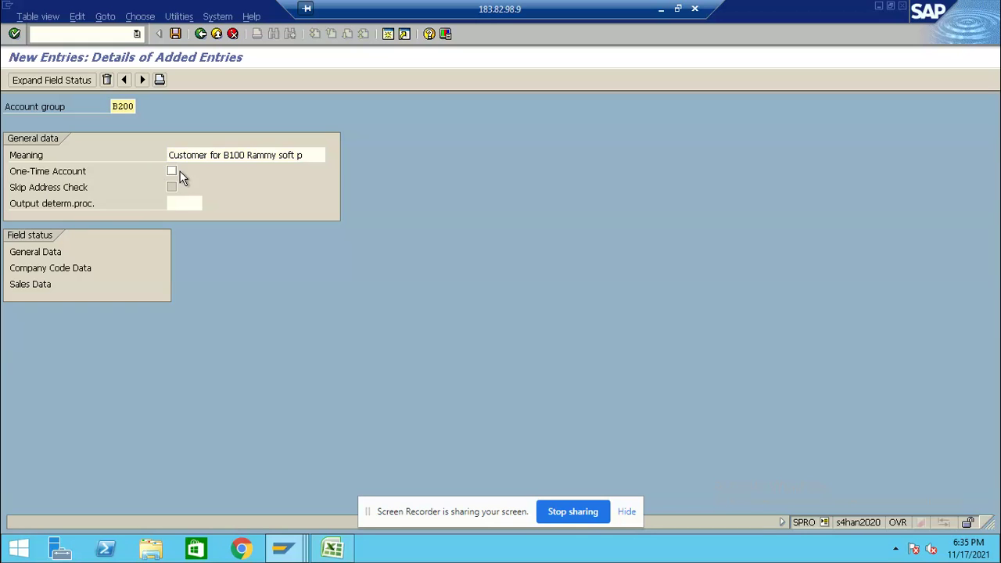
- Save the new account group under customizing request S4HK900308 and return to the IMG structure
left_click(175, 35)
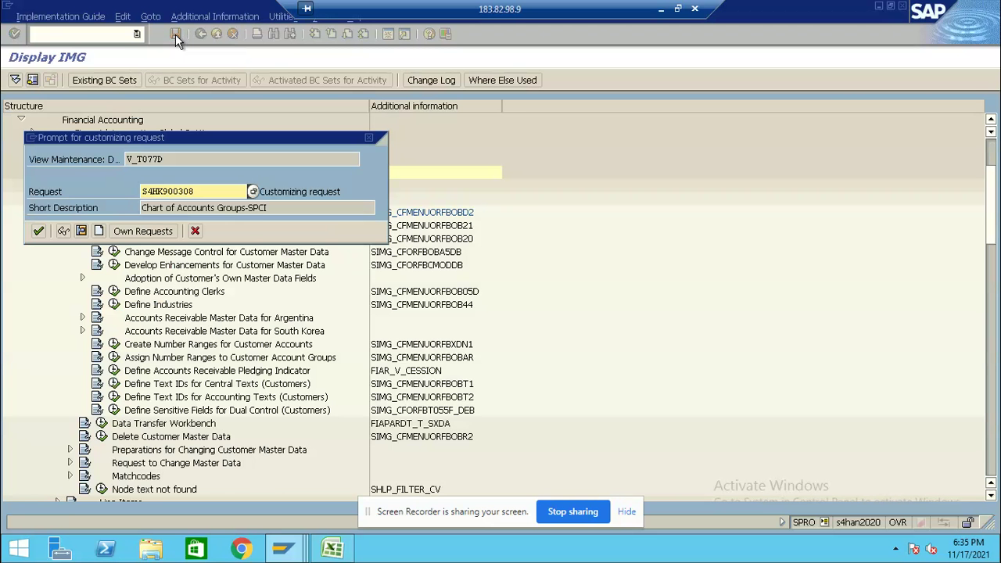
left_click(39, 230)
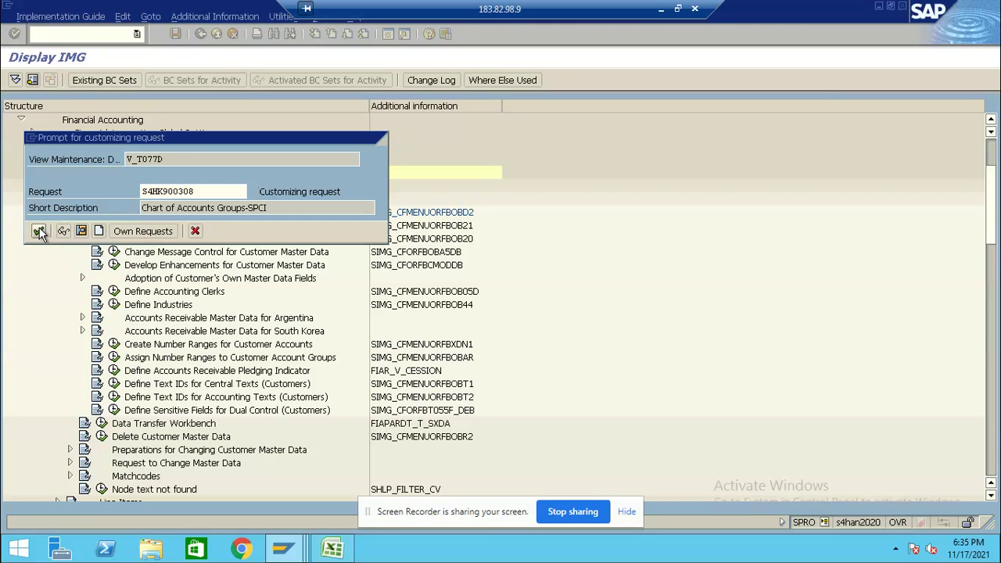
left_click(201, 39)
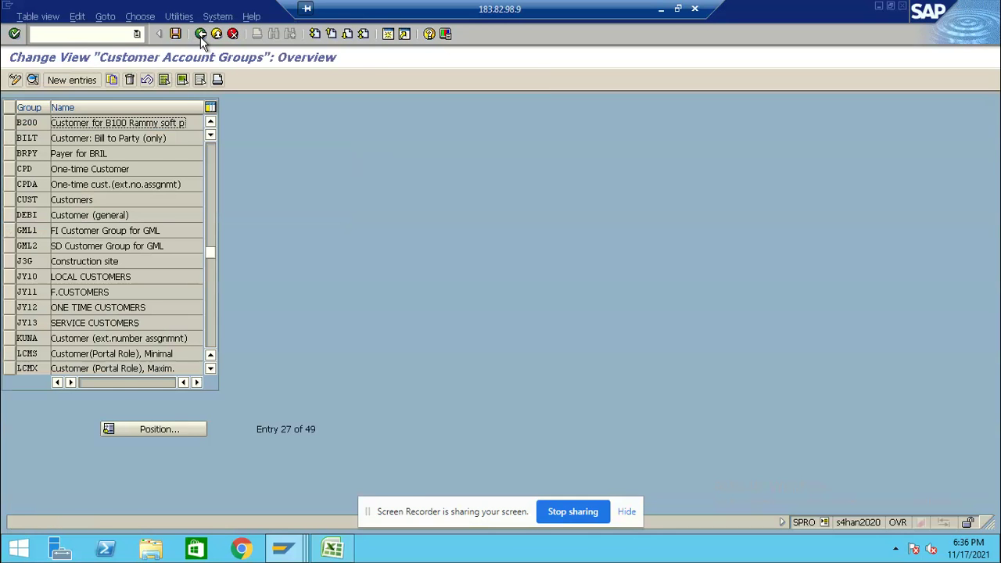
left_click(201, 36)
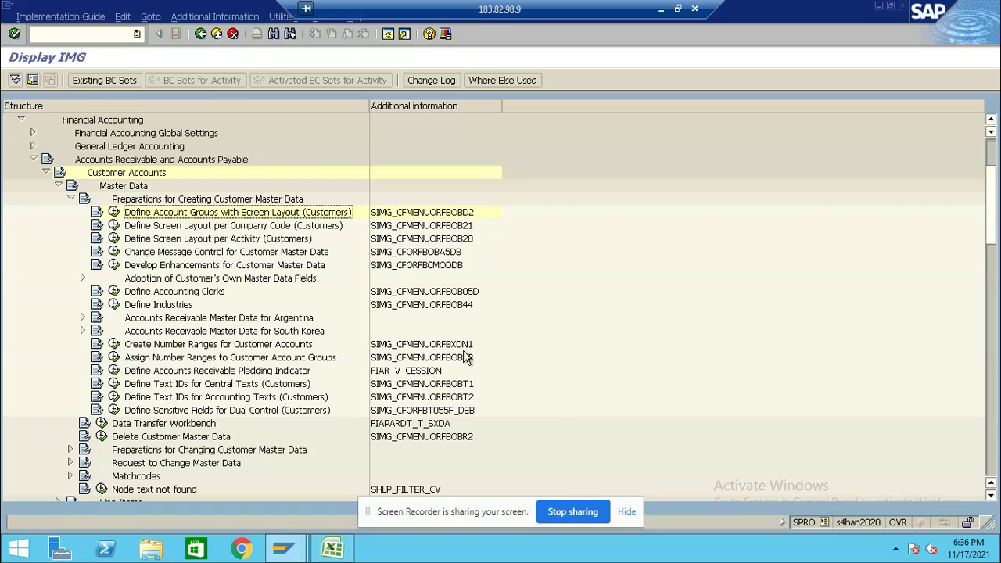
- Open the intervals for editing under Create Number Ranges for Customer Accounts
left_click(111, 342)
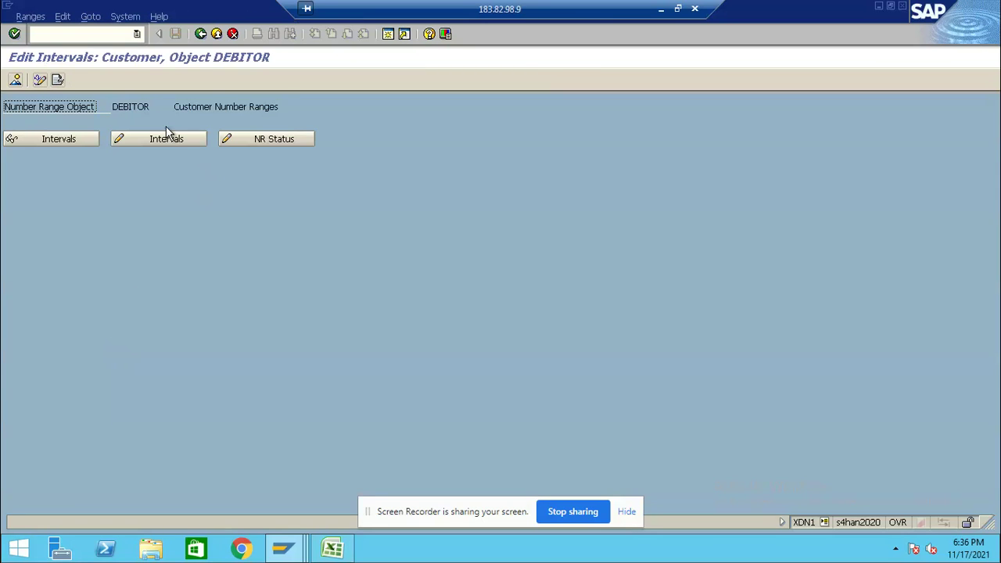
left_click(161, 139)
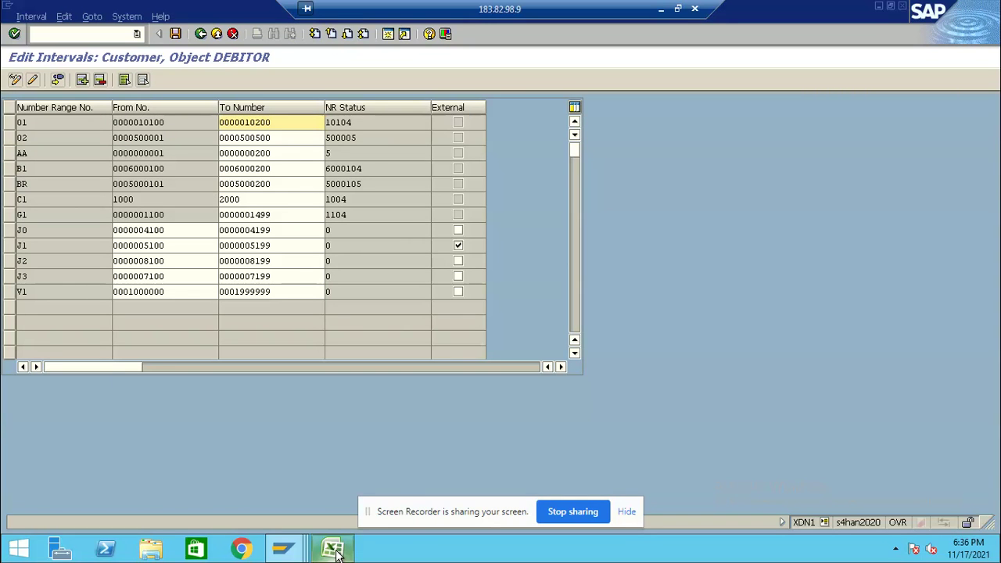
- Switch to the Excel planning sheet and copy the customer number range A2, 8200000 to 8299999, from cells B7:D7
mouse_move(335, 551)
left_click(334, 483)
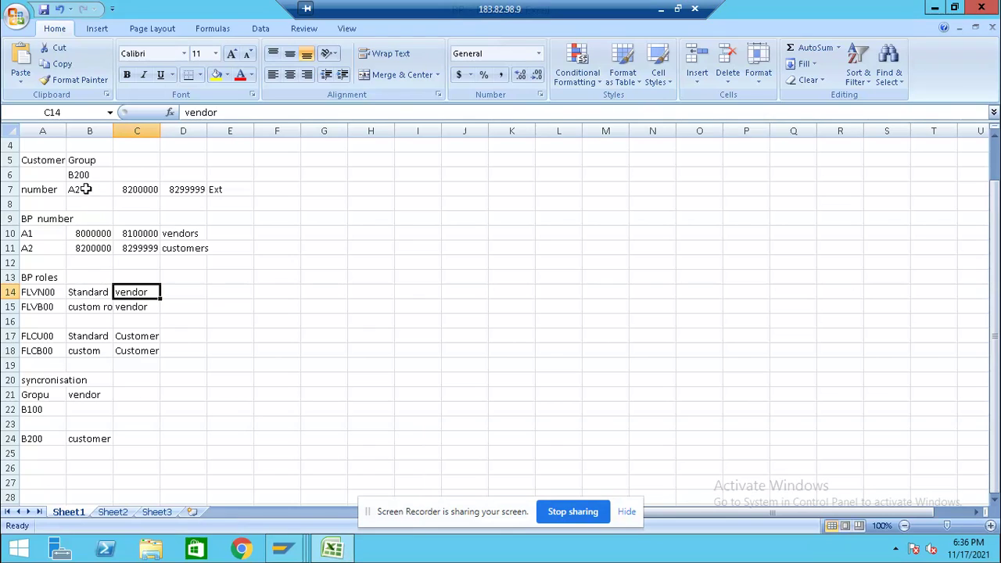
left_click_drag(995, 209, 997, 176)
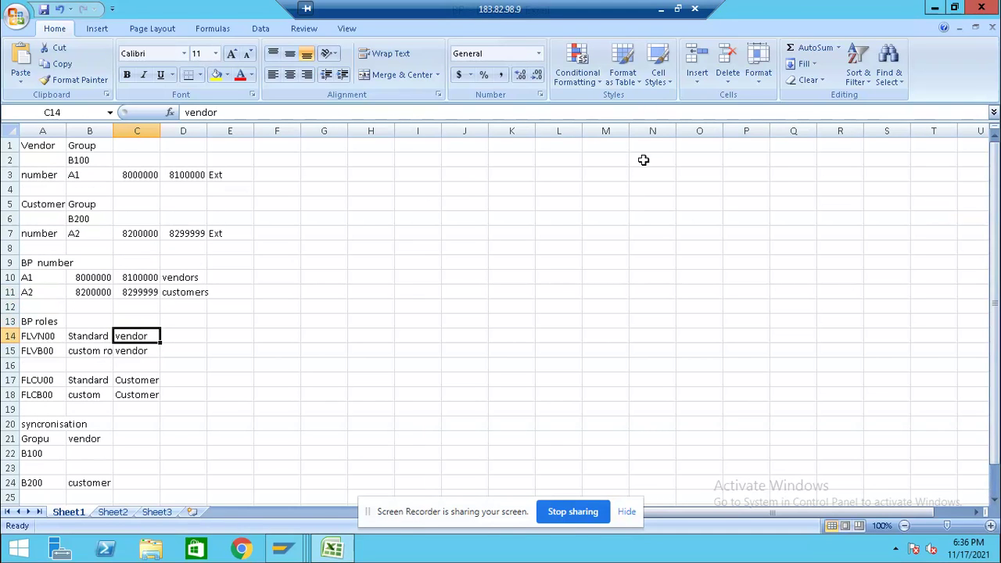
left_click_drag(99, 175, 138, 176)
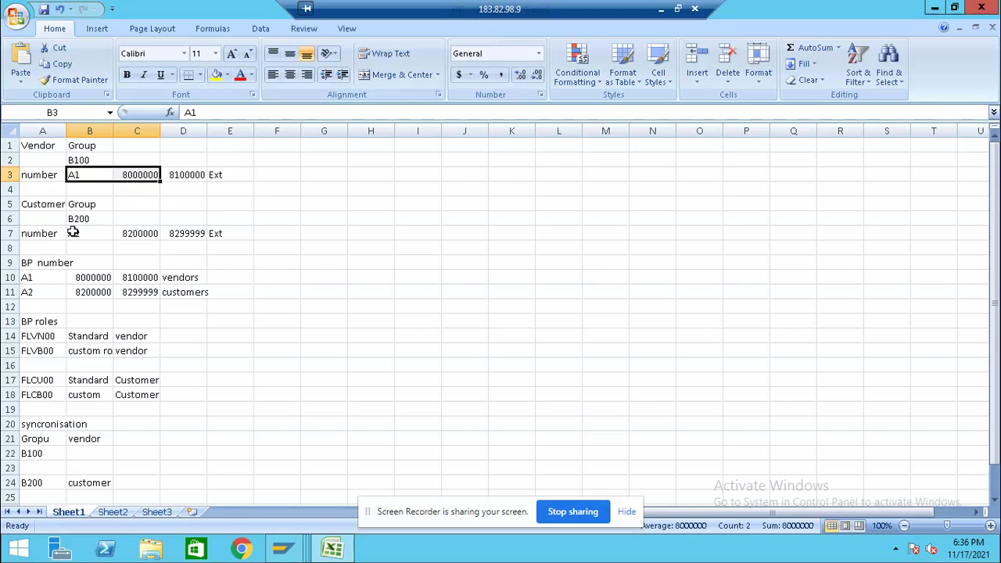
left_click_drag(83, 234, 182, 233)
key("ctrl+c")
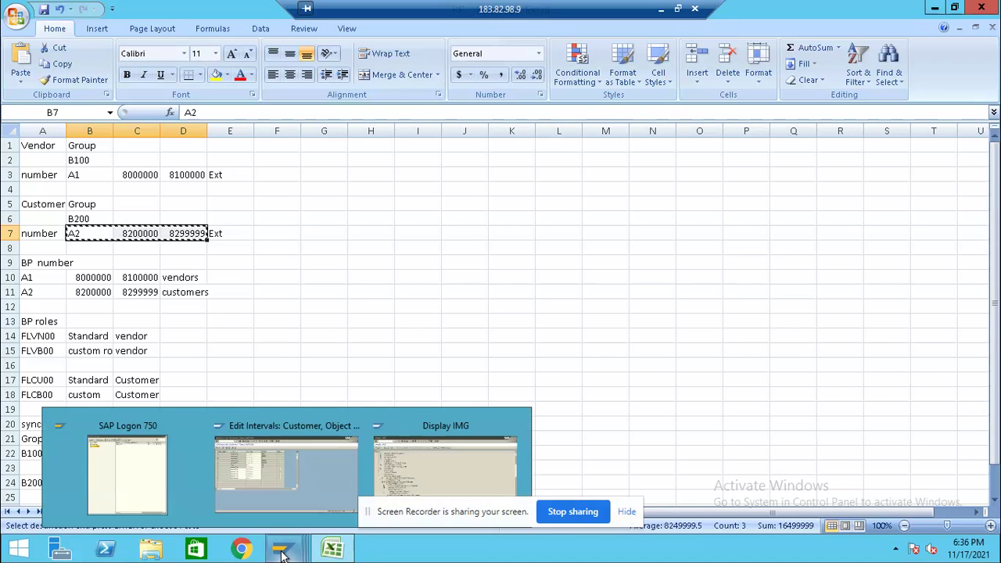
- Compare the vendor number range start in C3 with the BP number range start in B10
left_click(282, 311)
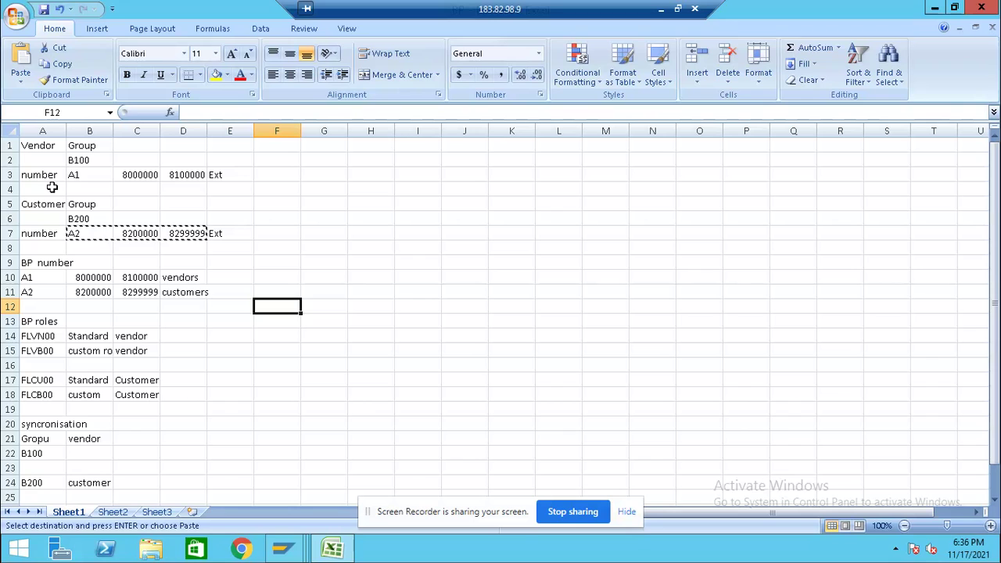
left_click(136, 178)
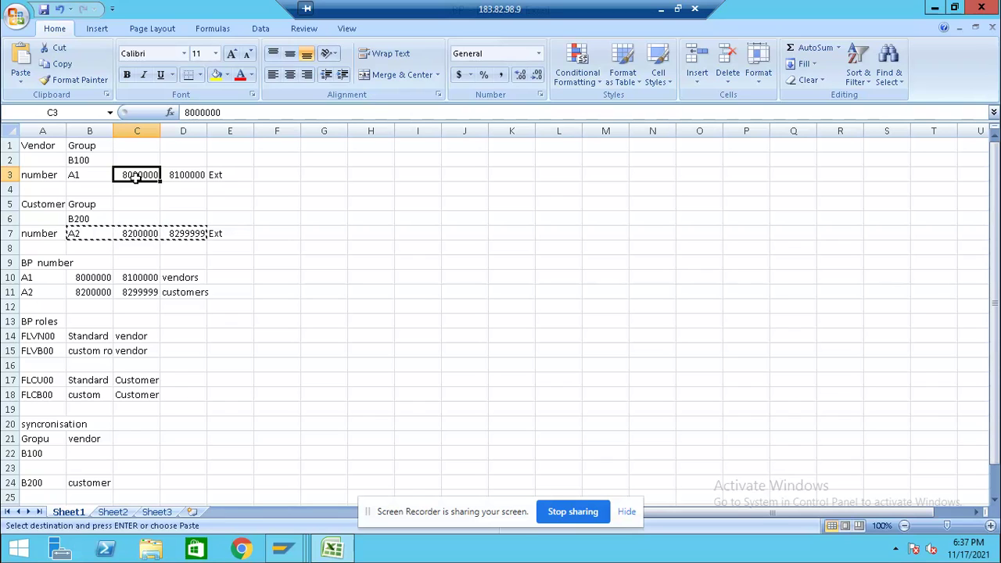
left_click(95, 278)
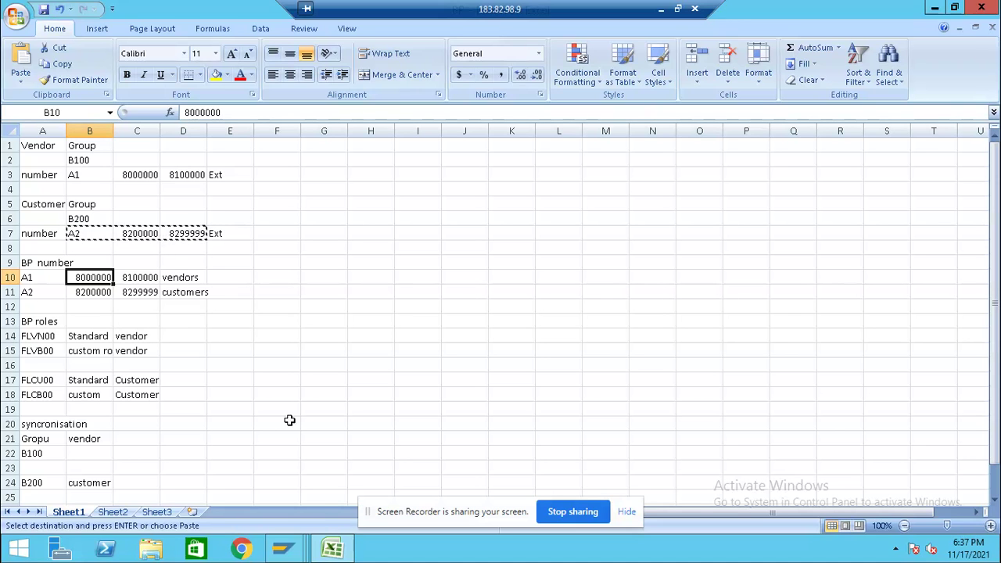
- Switch back to the SAP customer intervals and add number range A2 from 8200000 to 8299999, marked as external
mouse_move(291, 549)
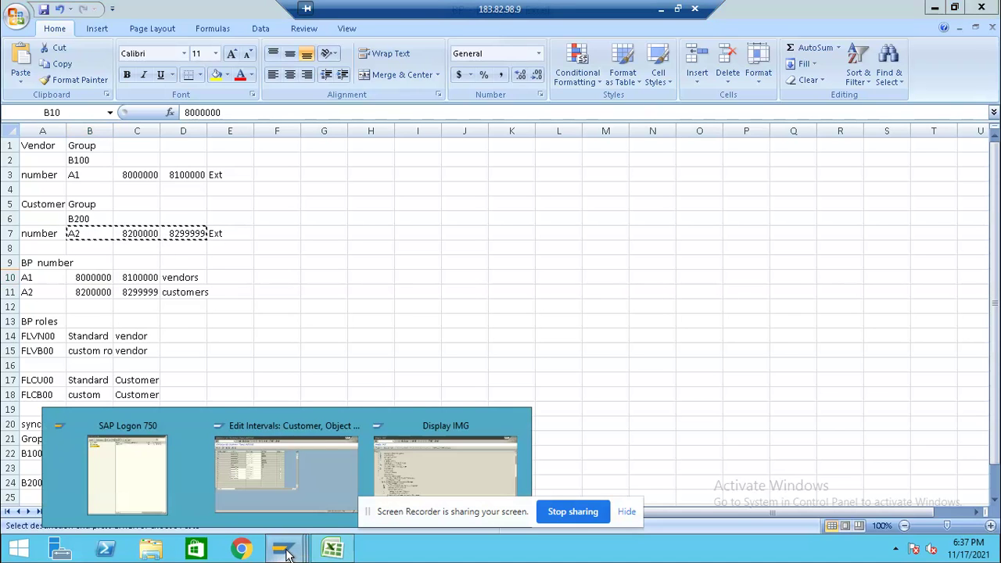
left_click(390, 474)
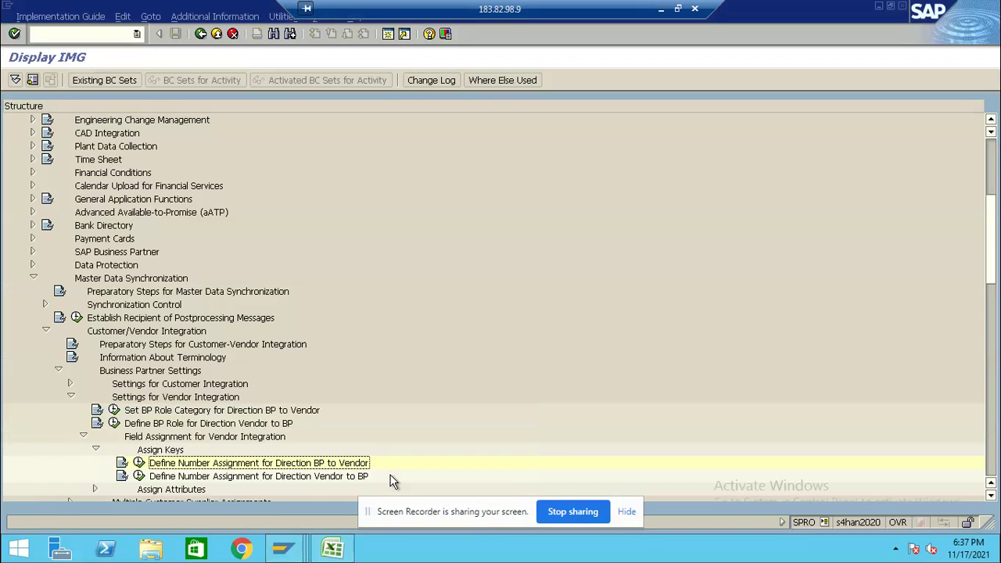
left_click(284, 553)
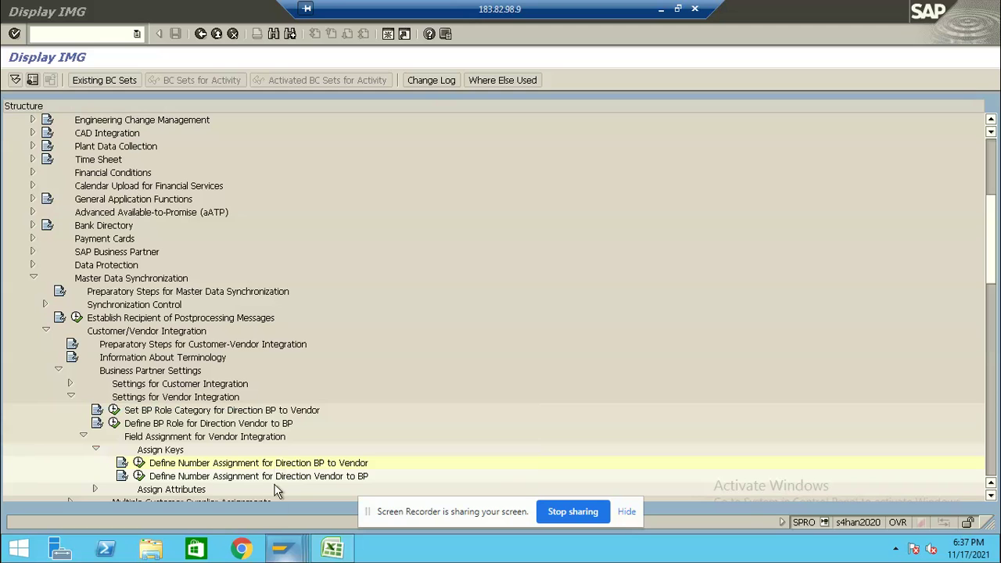
mouse_move(280, 553)
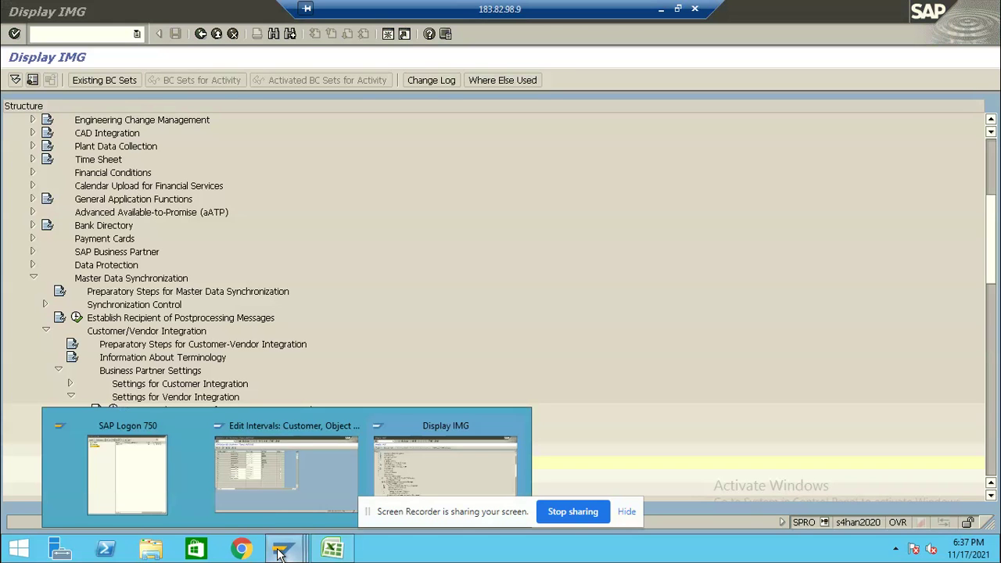
left_click(271, 490)
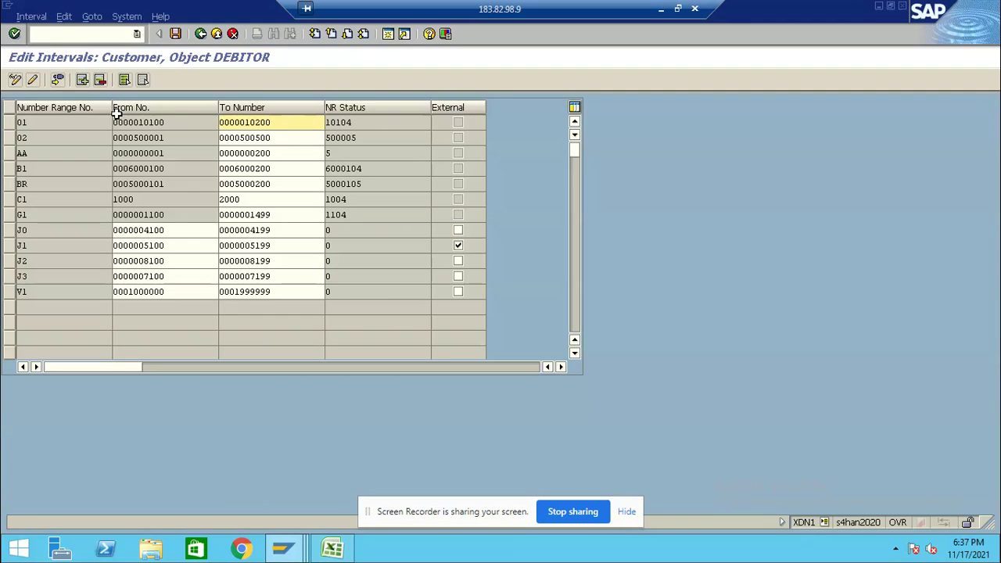
left_click(83, 81)
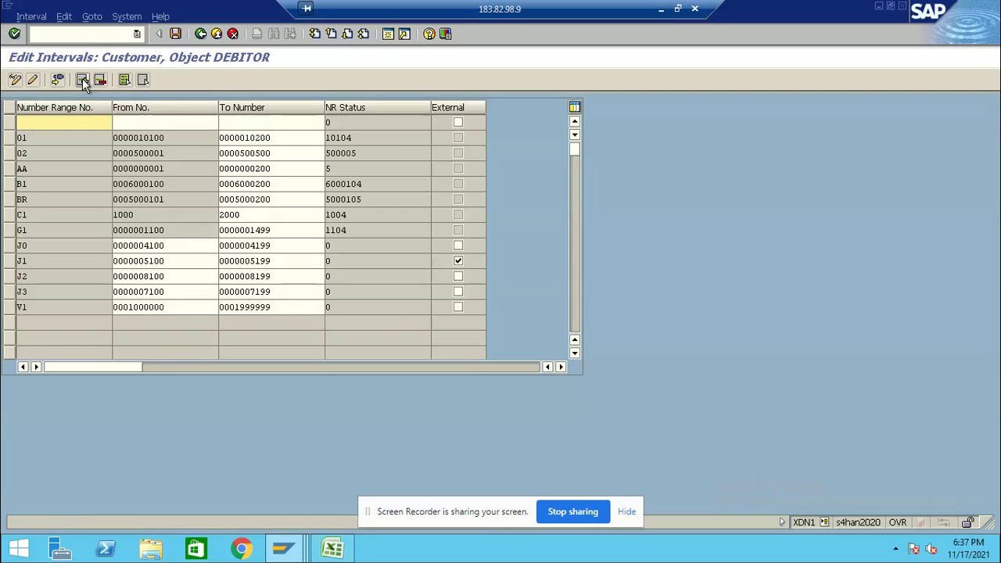
type("A2")
key("Tab")
type("8200000")
key("Tab")
type("8299999")
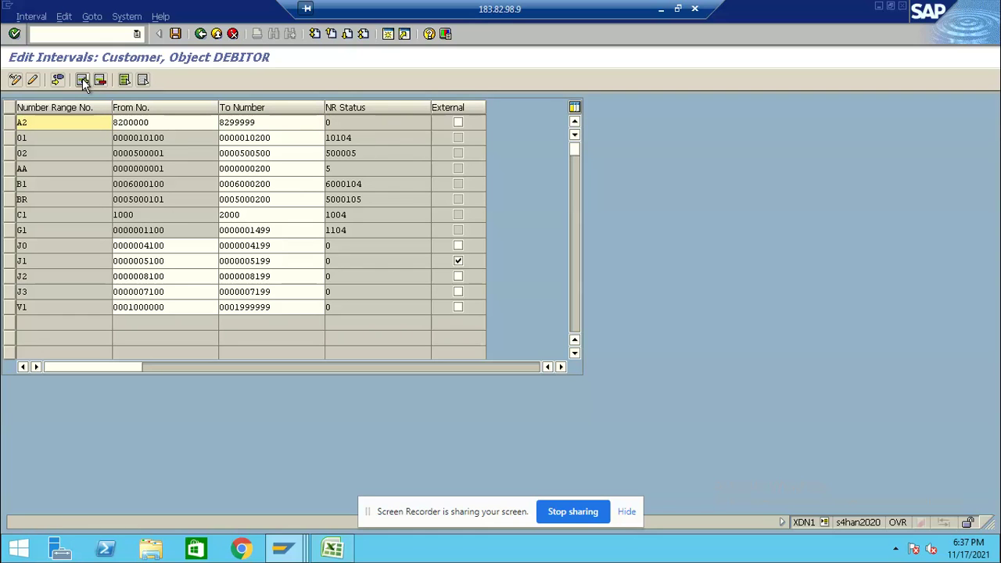
key("Return")
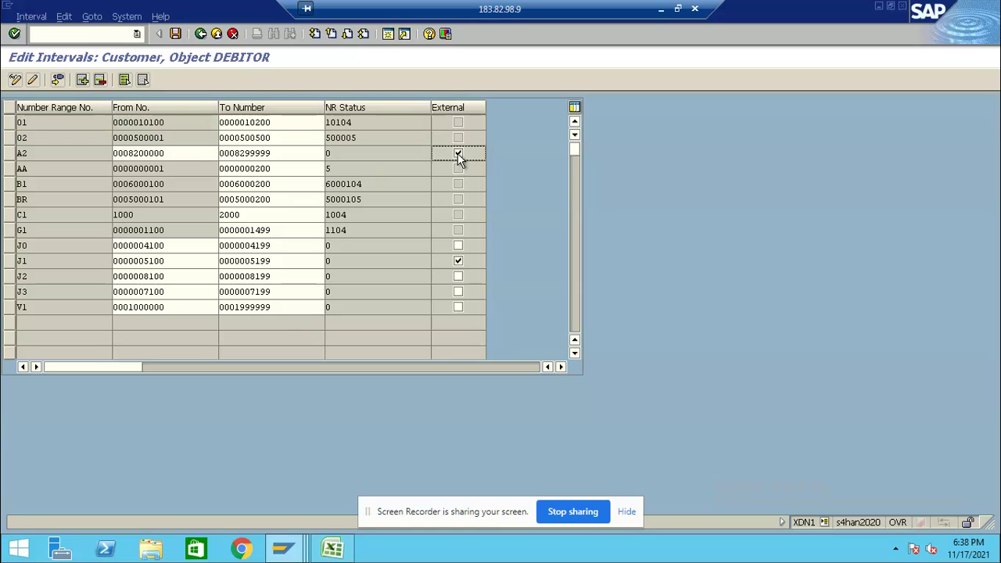
- Save the customer number range interval, accept the transport notice and return to the IMG structure
key("ctrl+s")
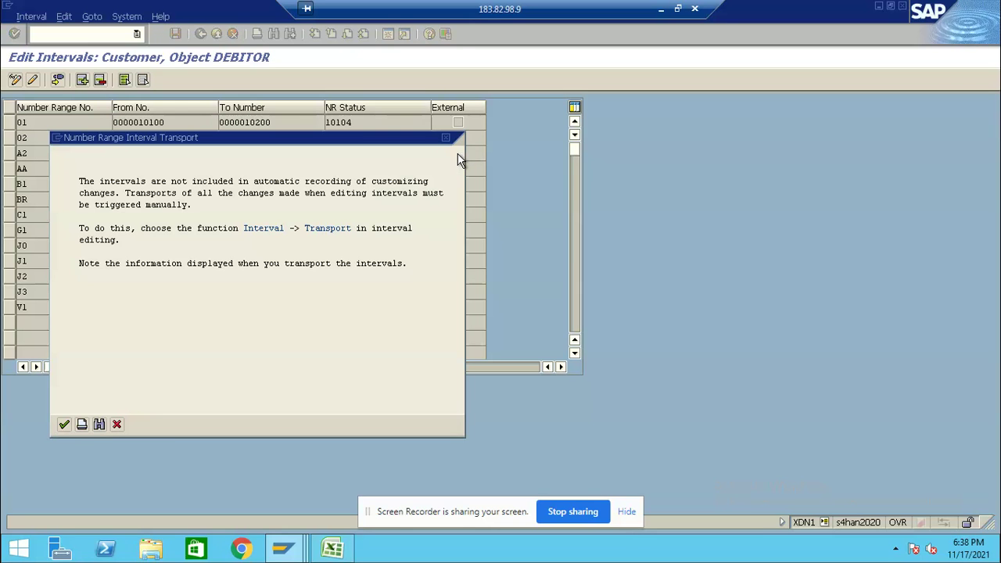
left_click(65, 425)
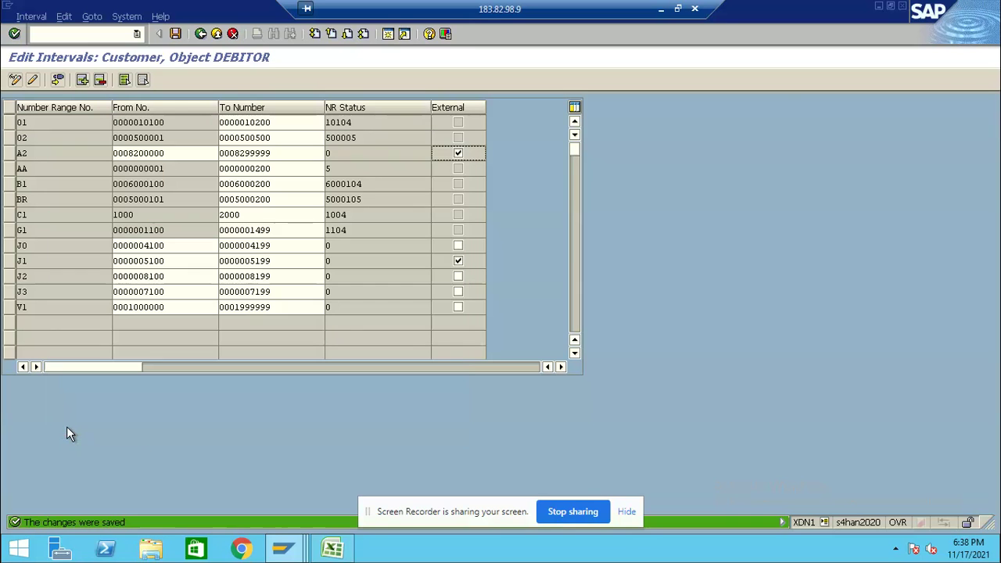
left_click(200, 35)
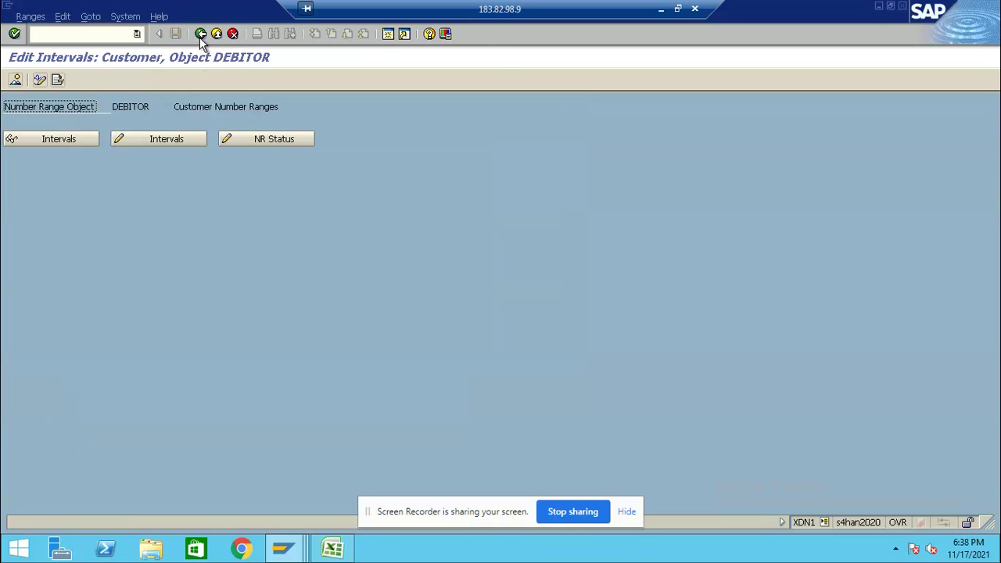
left_click(201, 35)
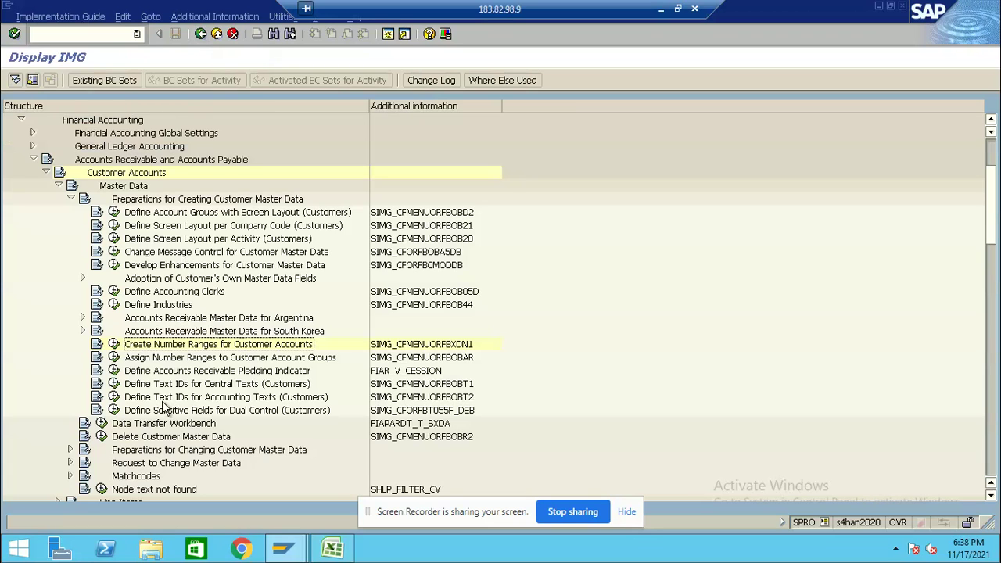
- Open Assign Number Ranges to Customer Account Groups and position the list at account group B200
left_click(114, 357)
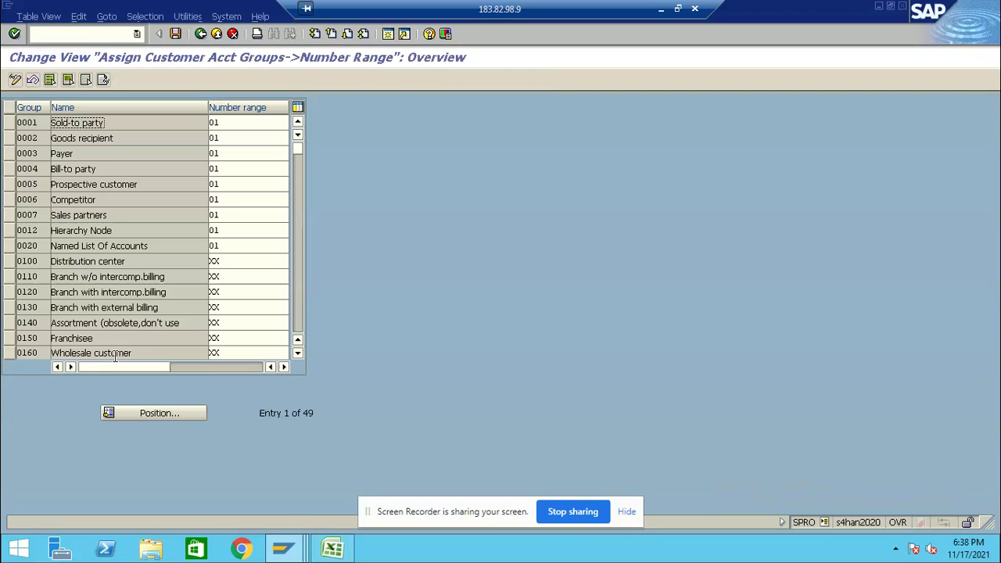
left_click(159, 415)
type("B200")
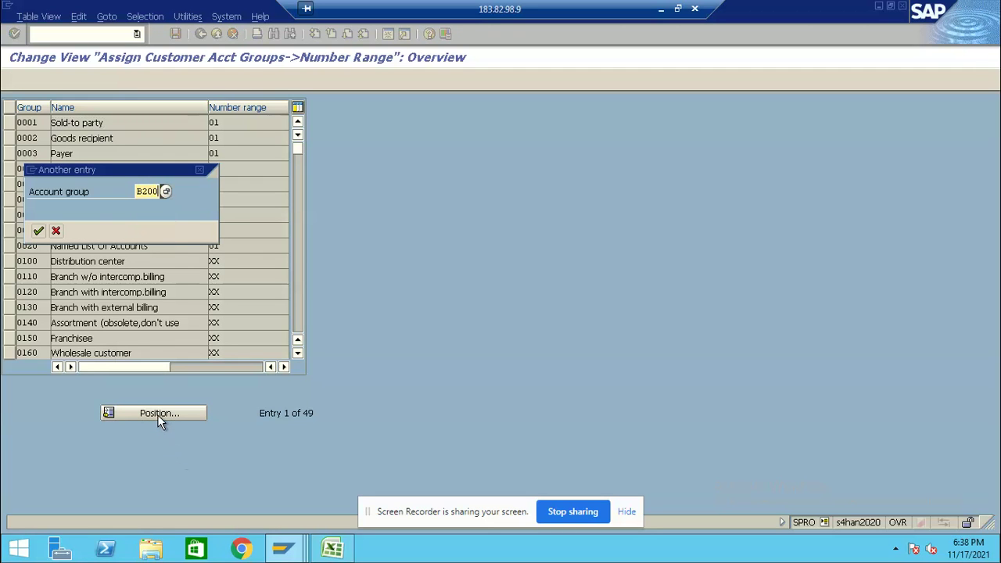
key("Return")
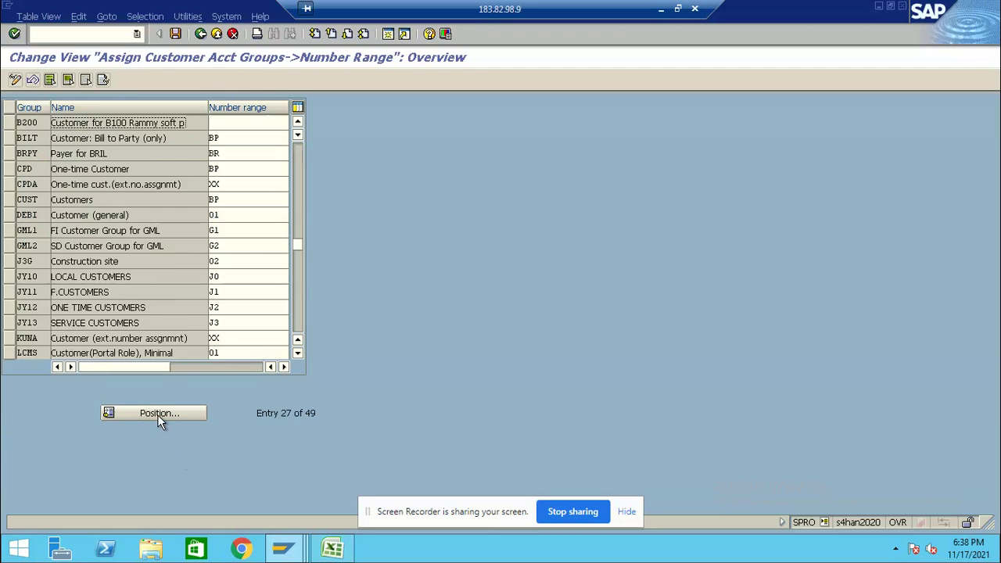
- Assign number range A2 to account group B200 and save it under customizing request S4HK900308
left_click(230, 123)
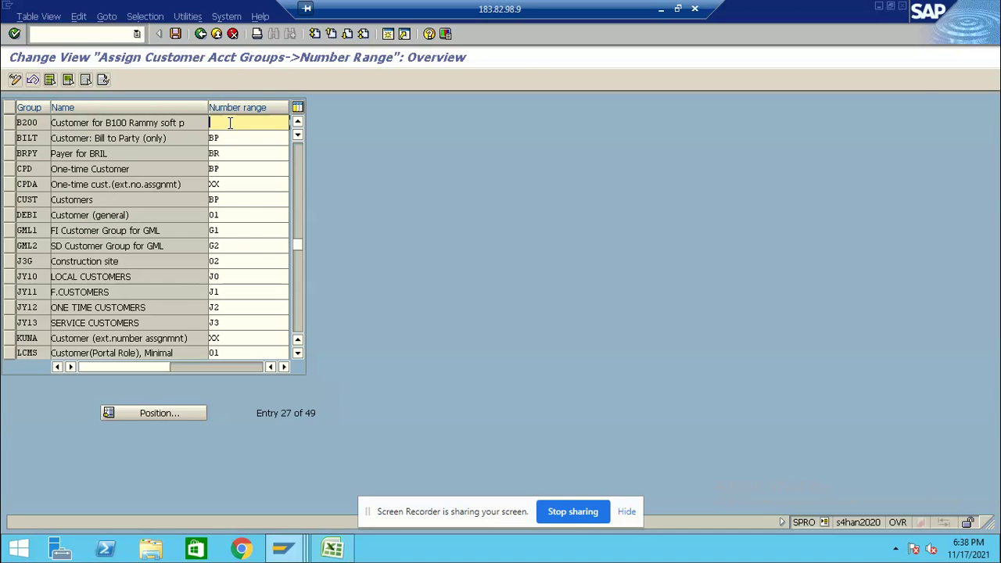
key("F3")
key("alt+Tab")
key("alt+Tab")
key("alt+Tab")
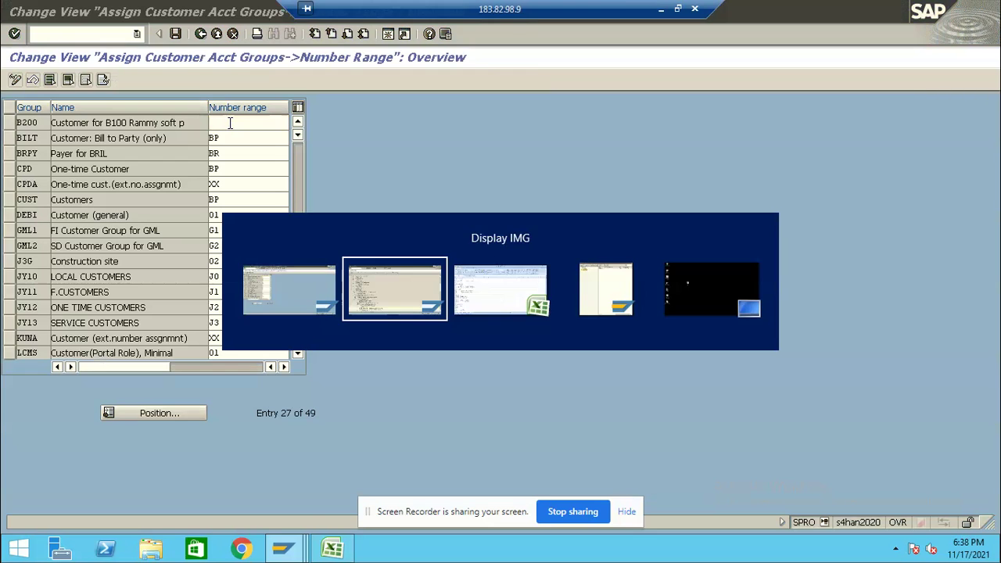
key("alt+Tab")
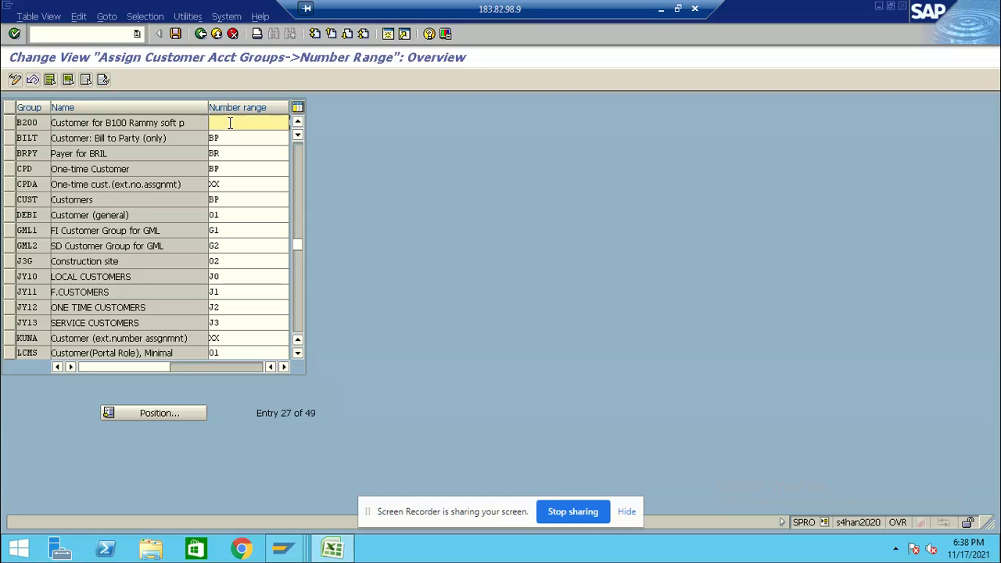
type("A2")
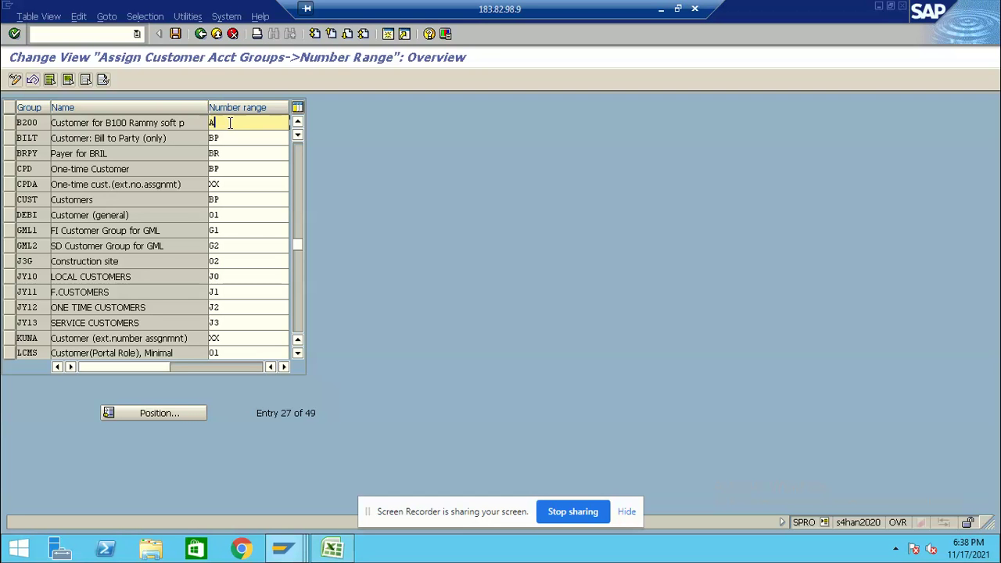
left_click(175, 34)
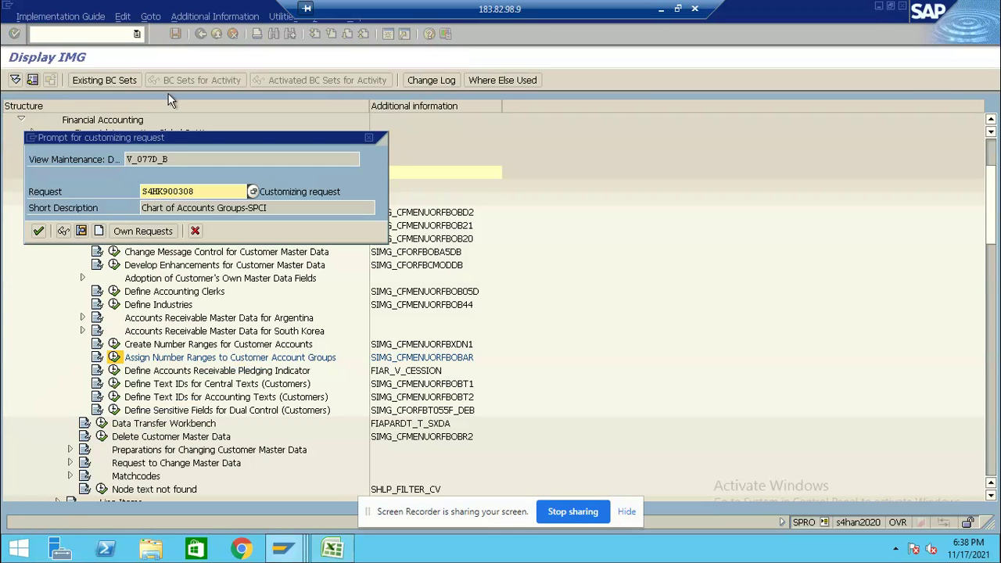
left_click(34, 233)
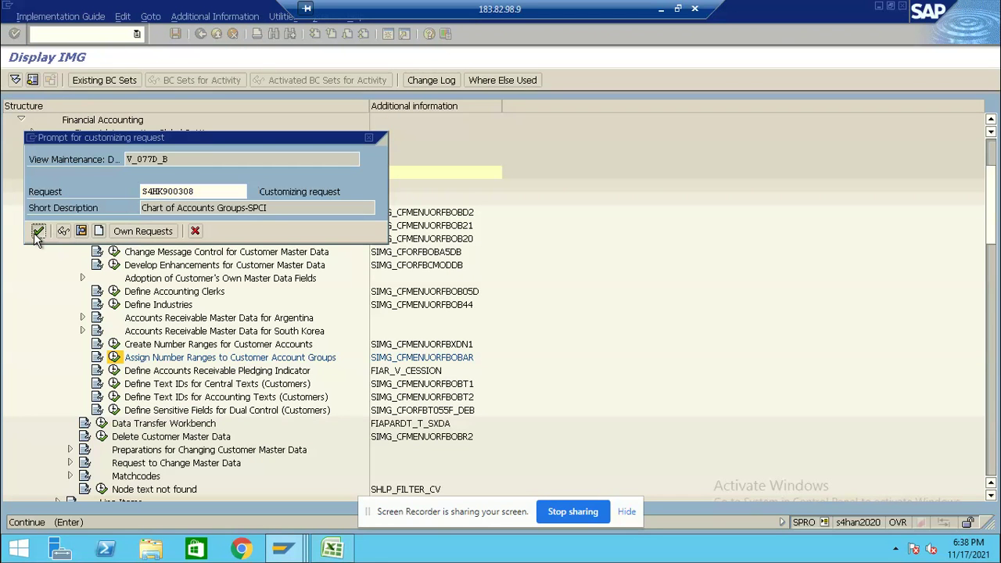
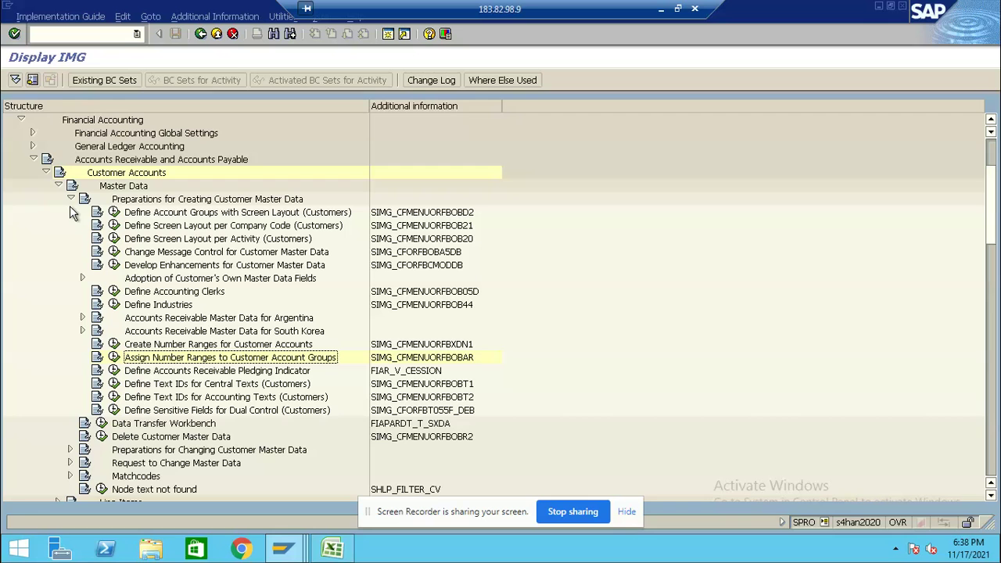
- Collapse Customer Accounts in the IMG and open Define Account Groups with Screen Layout (Vendors) under Vendor Accounts
left_click(46, 172)
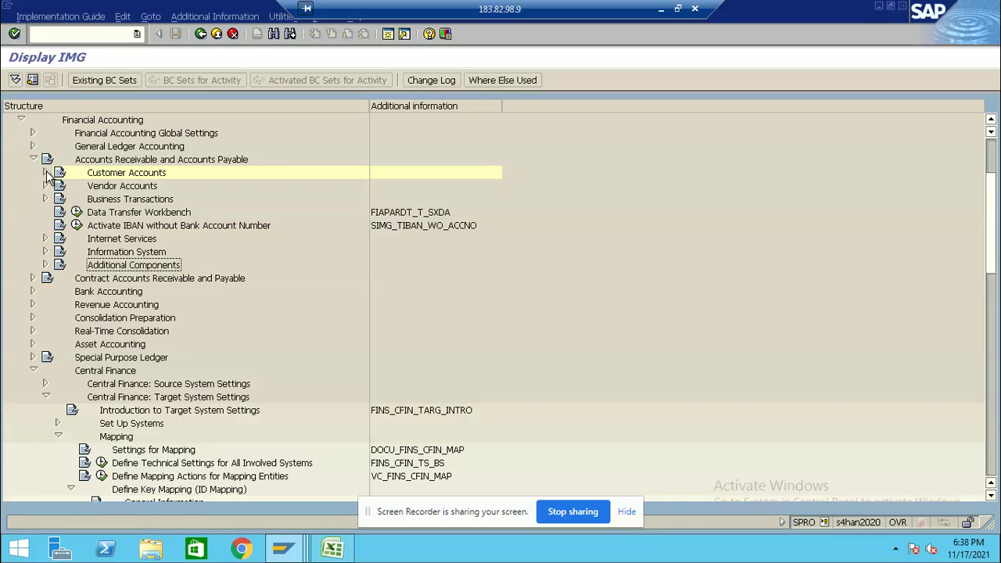
left_click(45, 186)
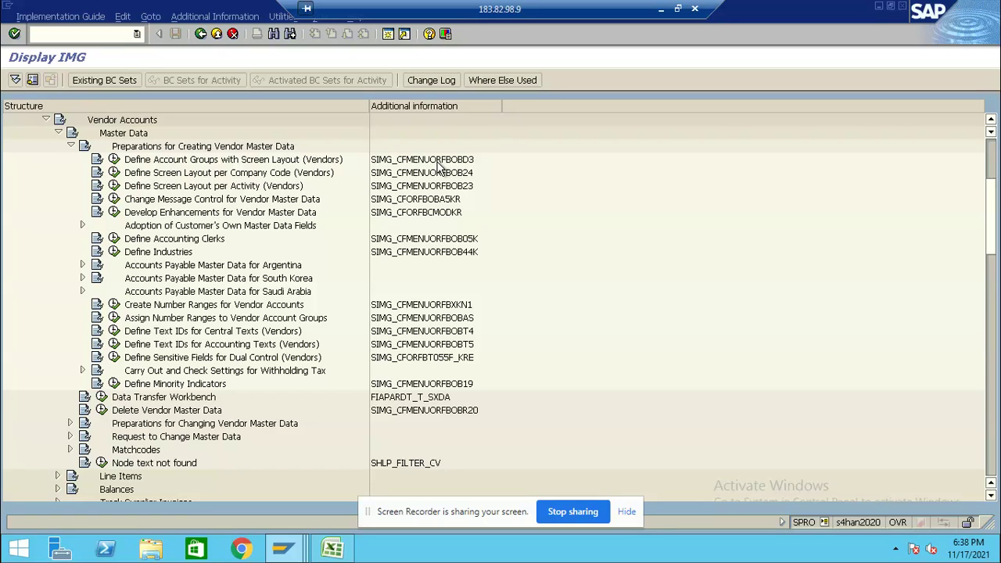
left_click(114, 161)
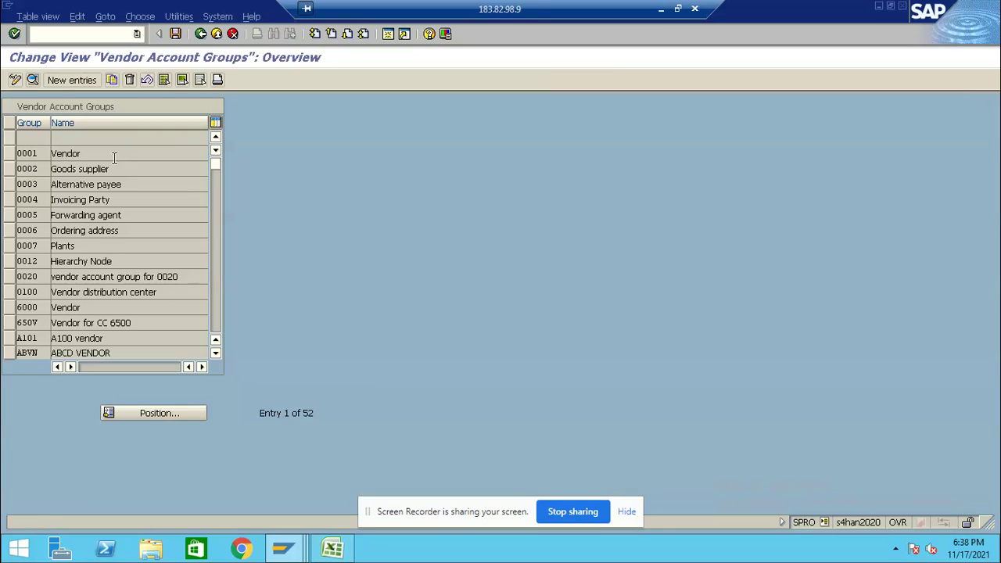
- Create a new vendor account group B100 with the meaning "vendor for Rammy soft"
left_click(67, 81)
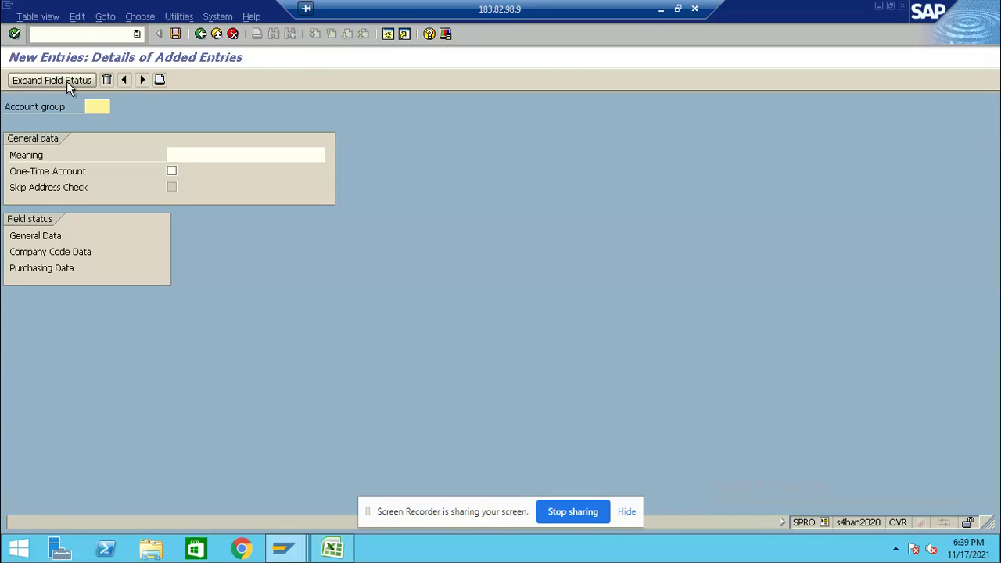
type("B100")
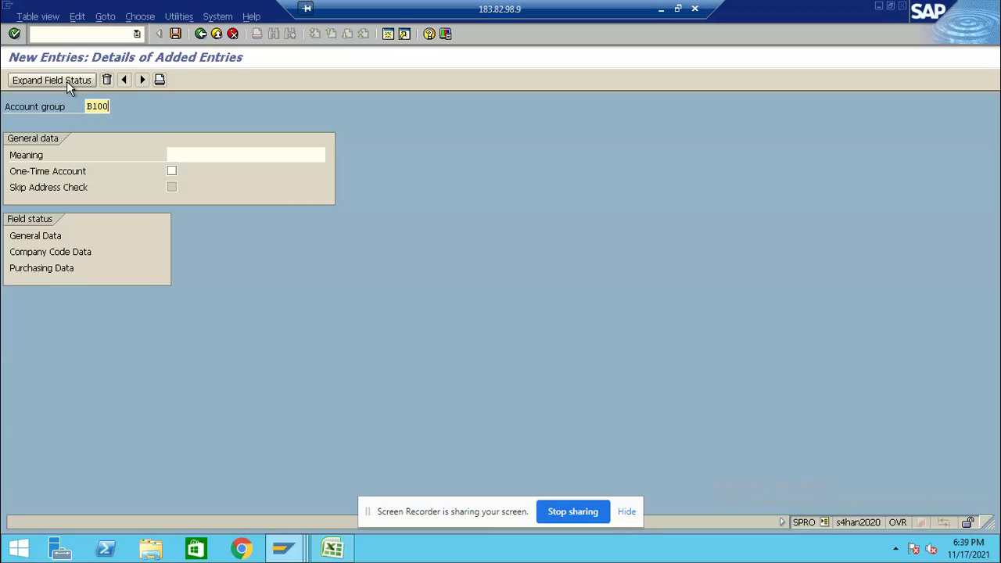
left_click(191, 154)
type("vend")
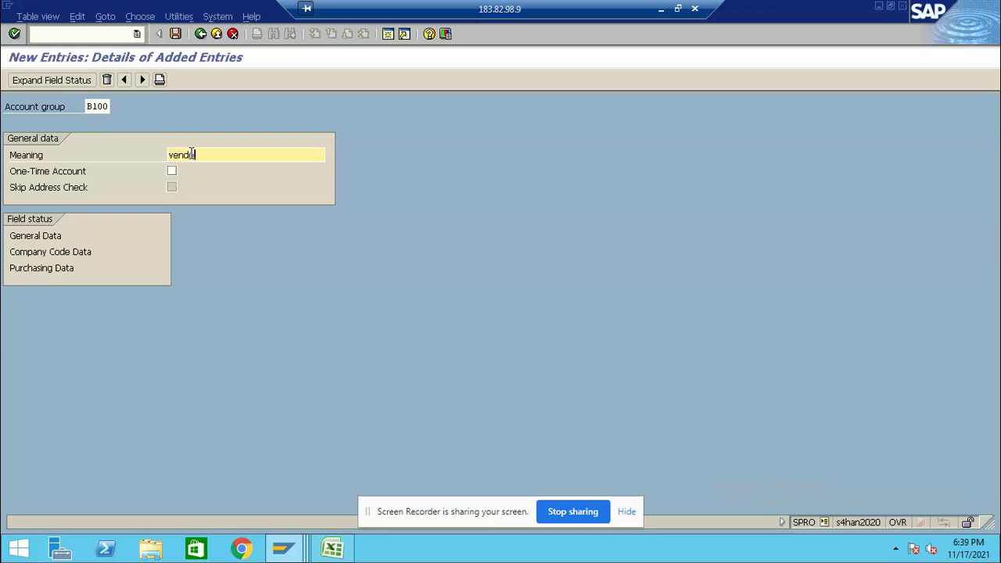
type("or for Rammy soft")
key("Return")
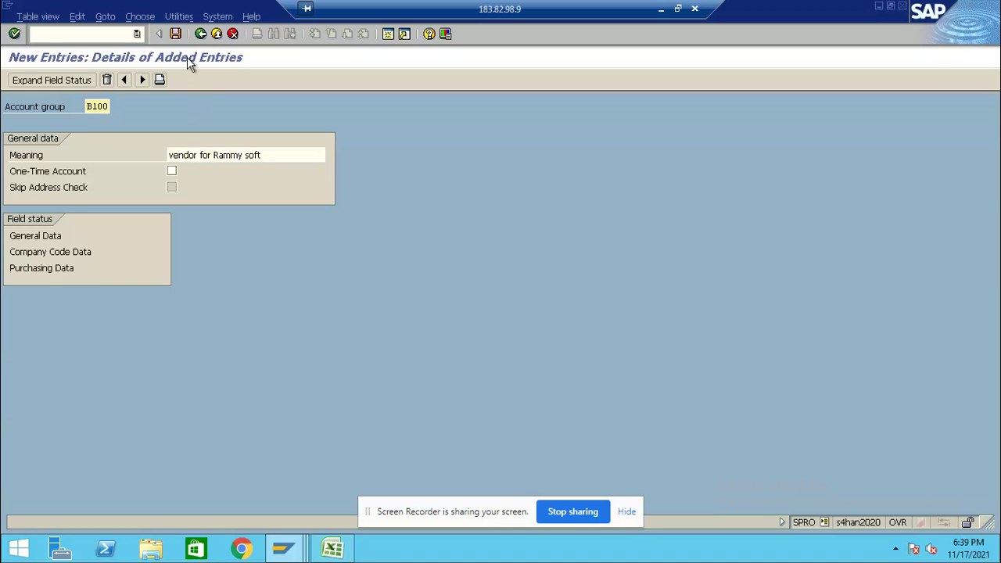
- Save the vendor account group under customizing request S4HK900308 and return to the IMG structure
left_click(175, 34)
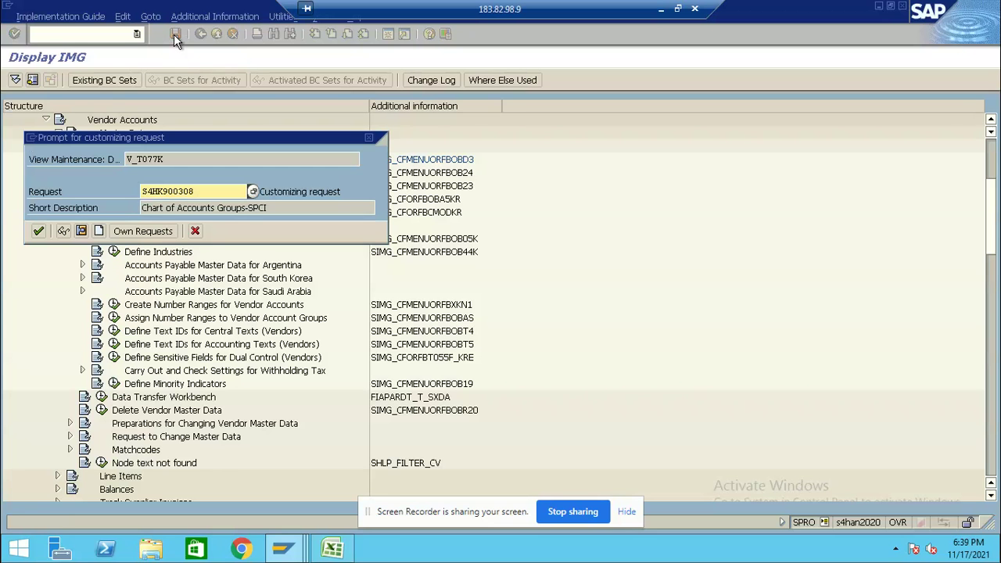
left_click(38, 231)
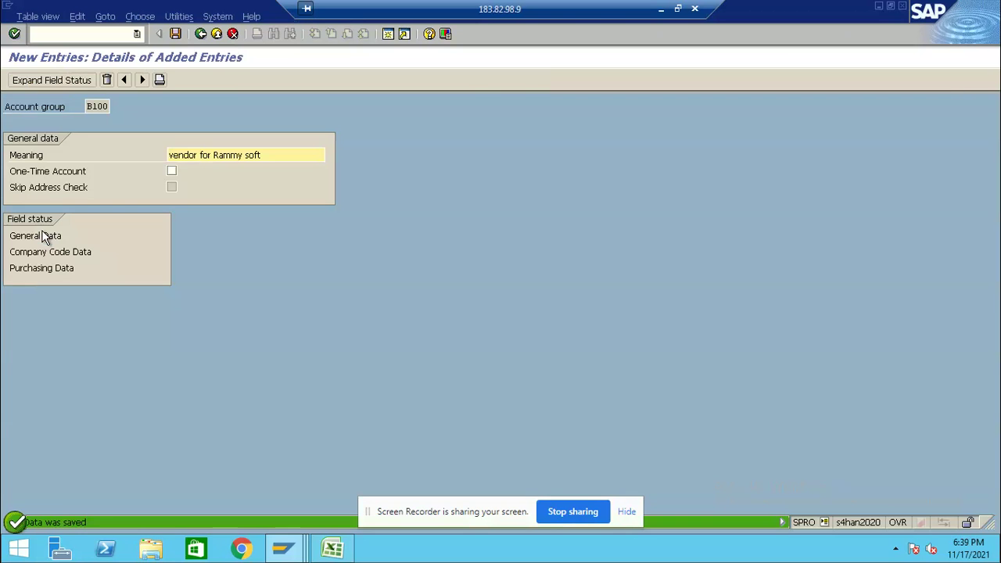
left_click(200, 35)
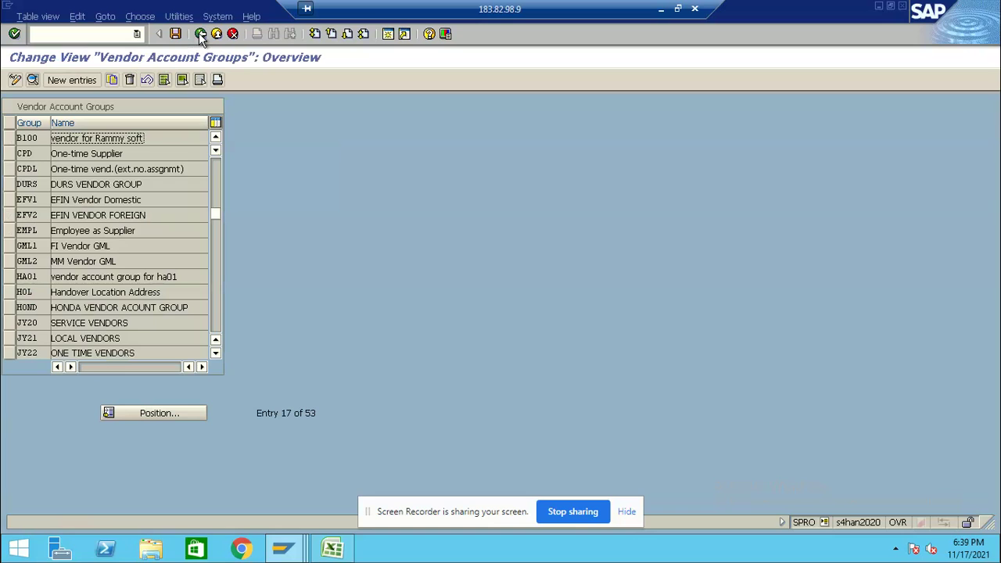
left_click(200, 34)
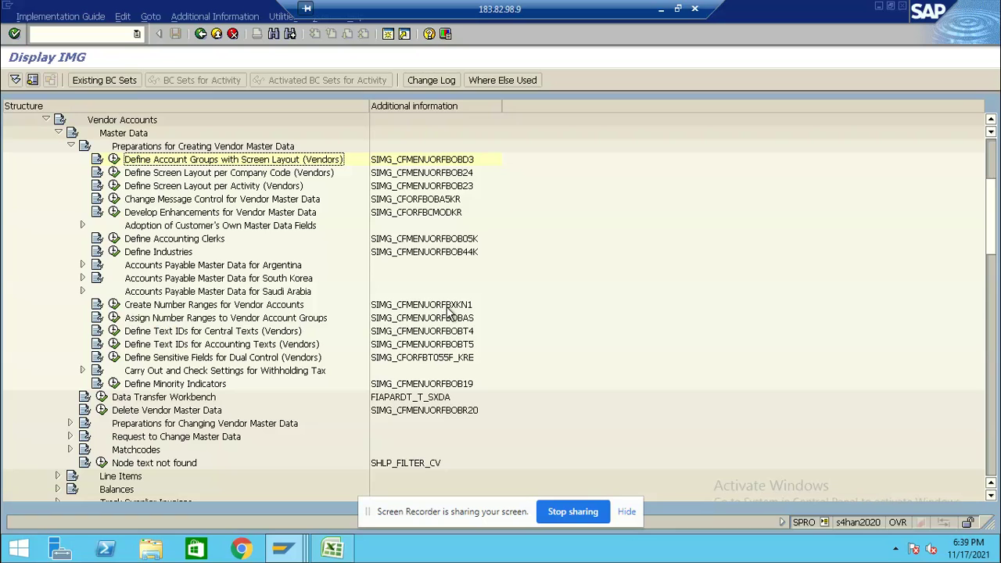
- Add vendor number range A1 from 8000000 to 8100000 to the vendor intervals, copying the values from the Excel sheet
left_click(113, 305)
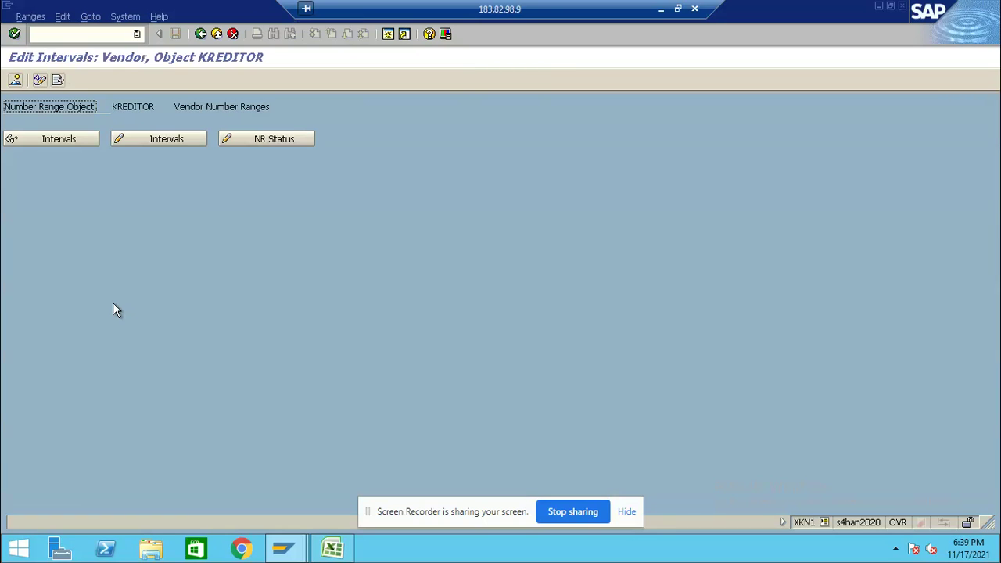
left_click(154, 140)
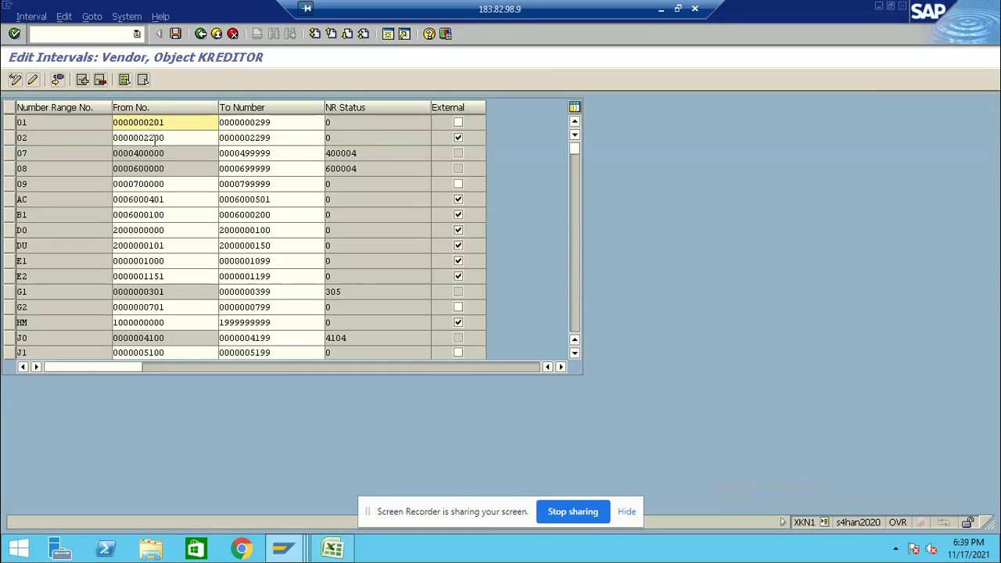
left_click(333, 549)
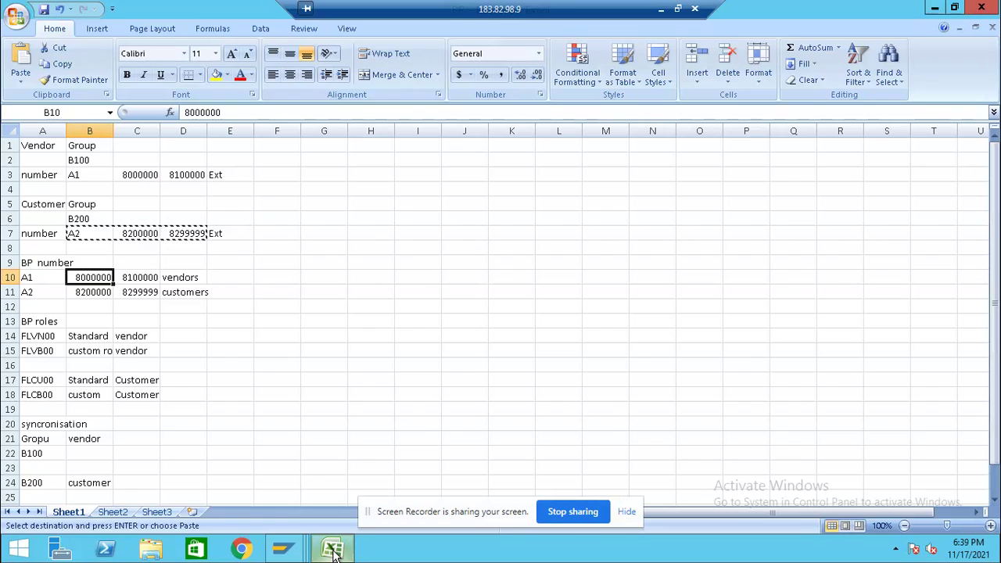
left_click(80, 174)
left_click_drag(81, 175, 178, 173)
key("ctrl+c")
key("alt+Tab")
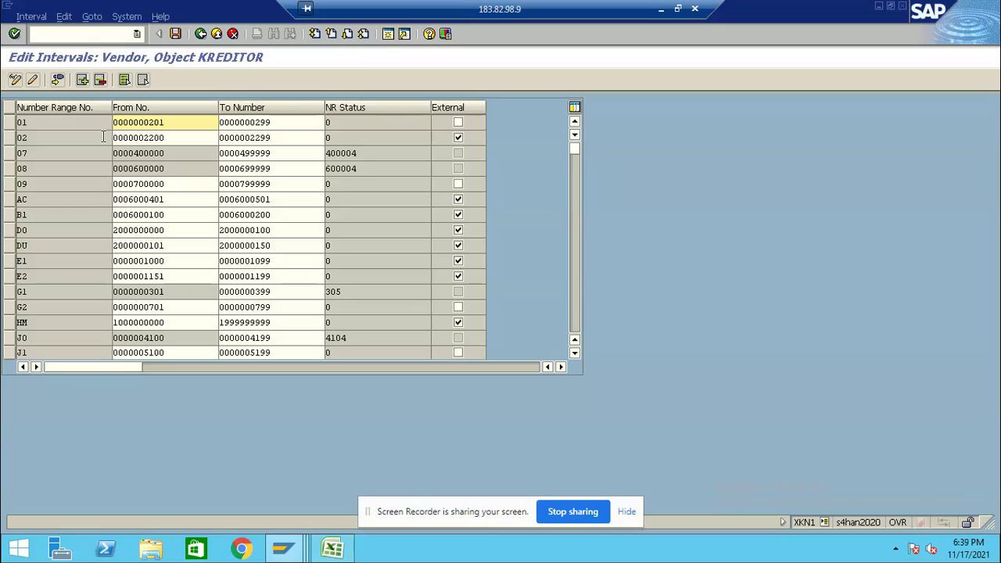
left_click(82, 80)
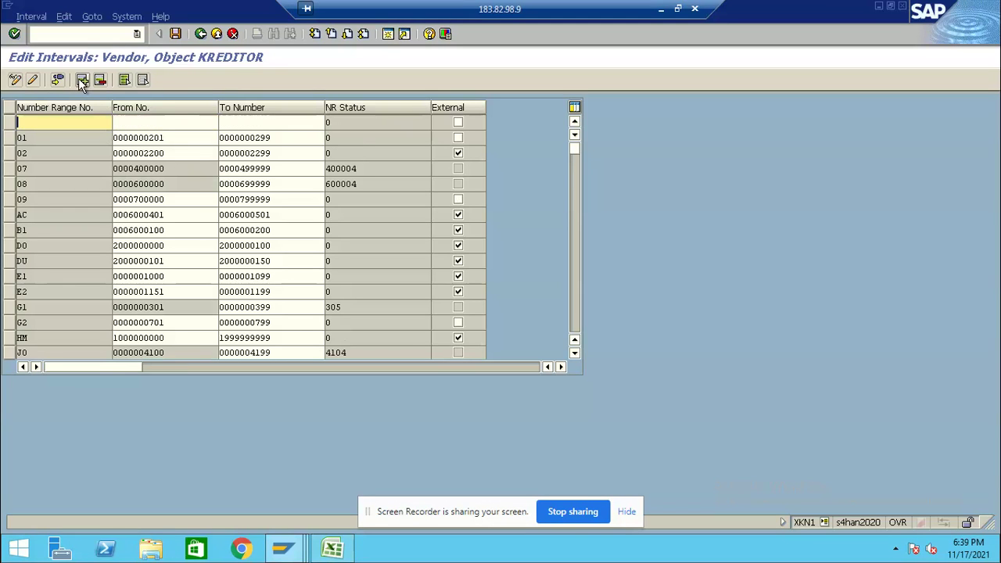
key("ctrl+v")
key("Return")
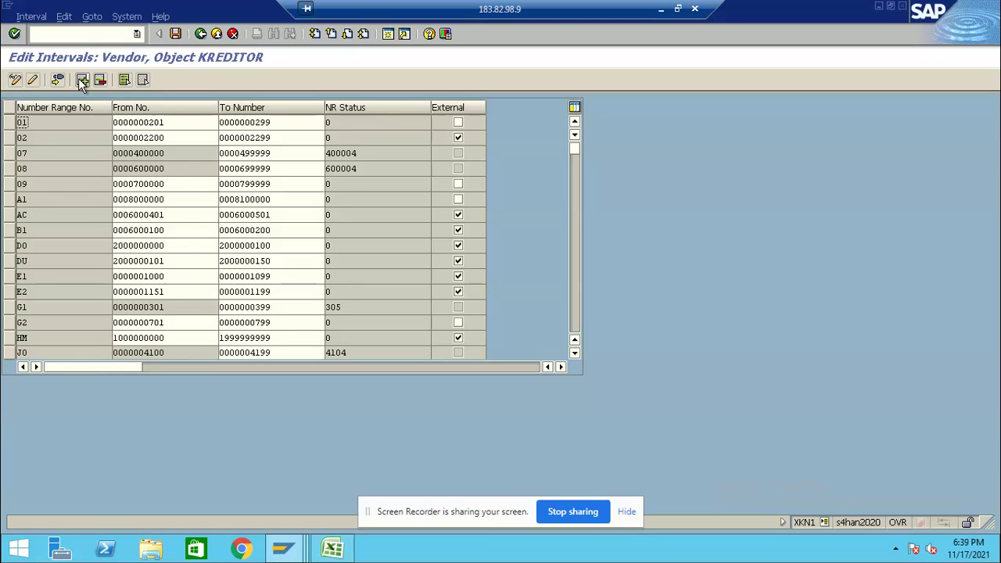
- Mark vendor number range A1 as external, save the intervals and return to the IMG structure
left_click(458, 200)
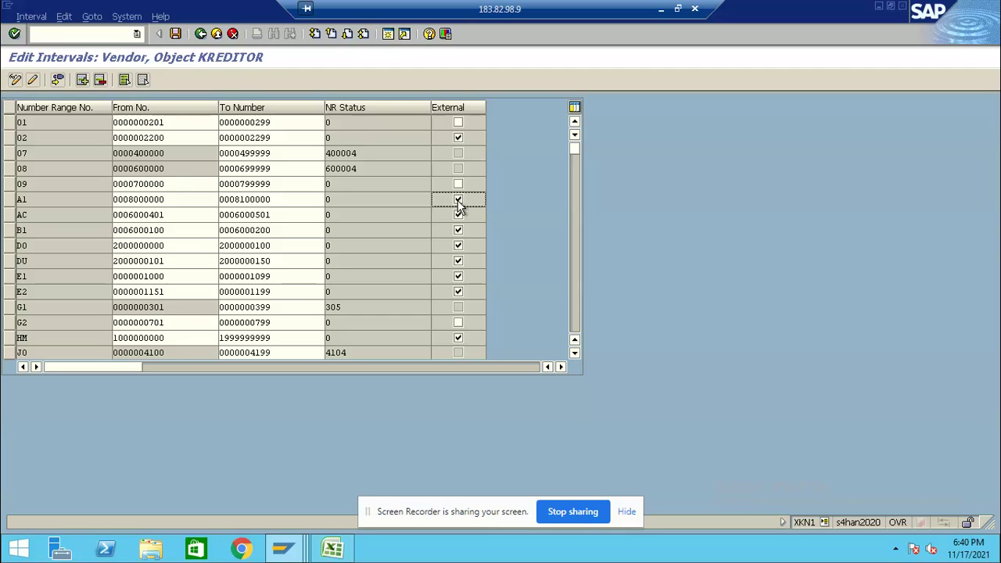
key("ctrl+s")
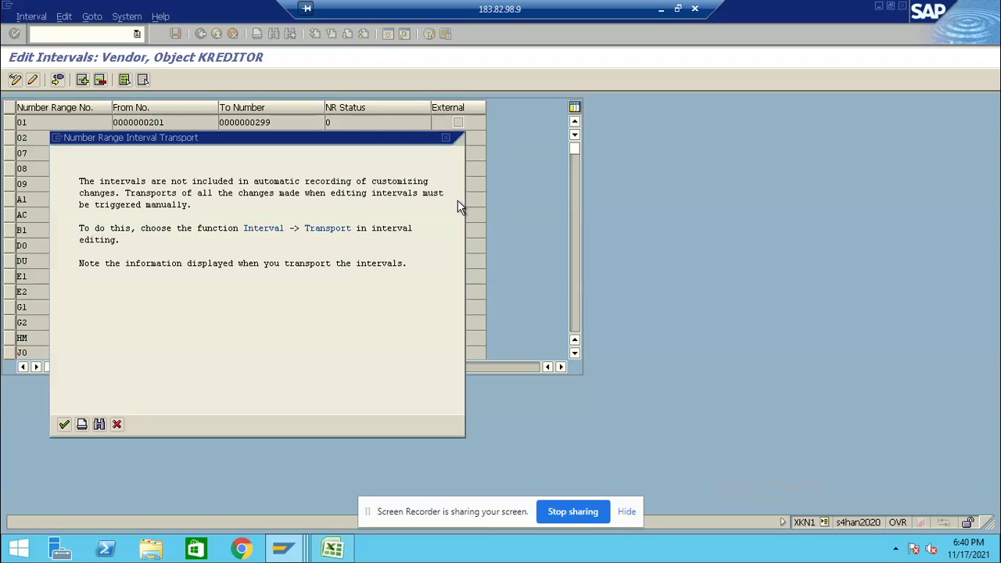
left_click(63, 426)
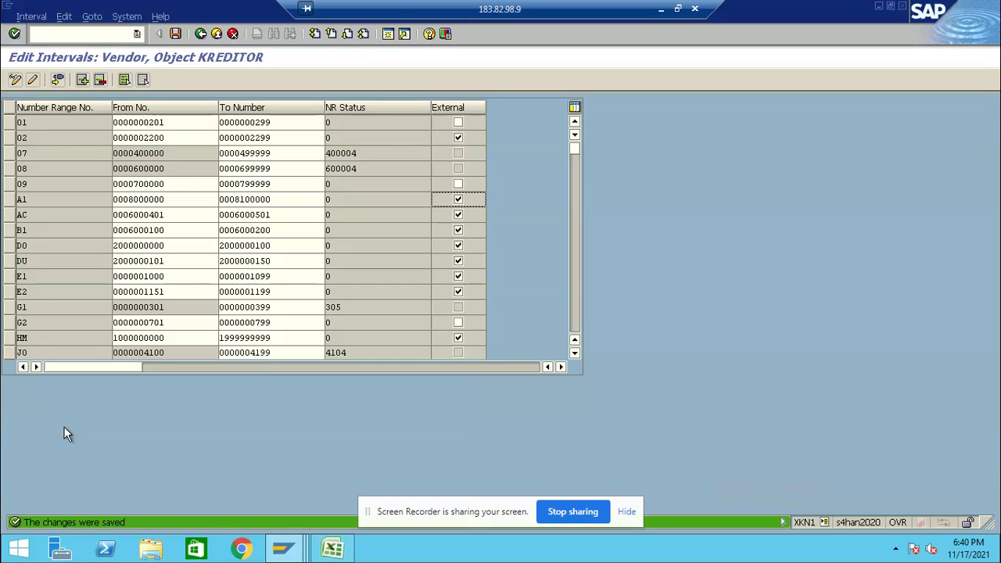
left_click(201, 34)
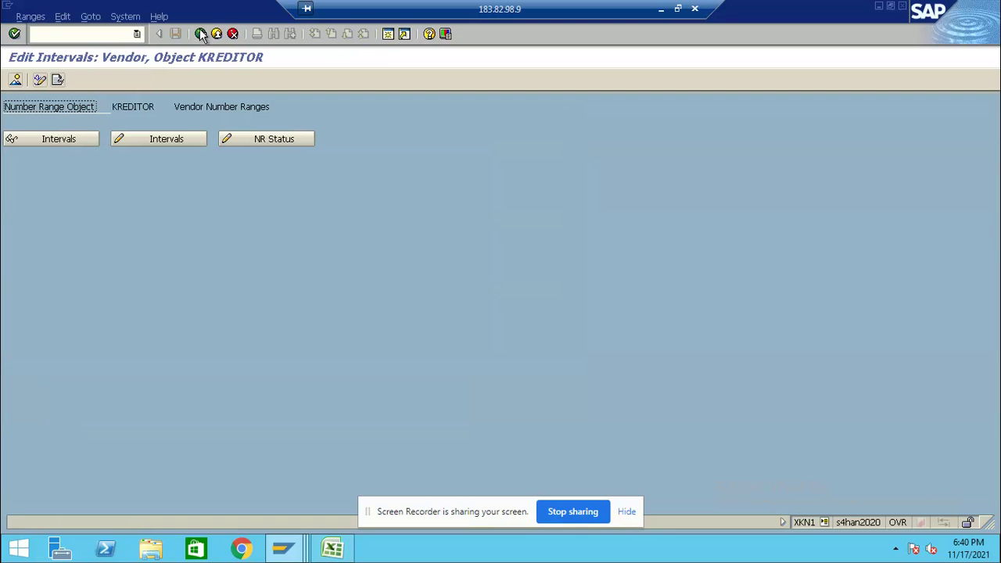
left_click(201, 34)
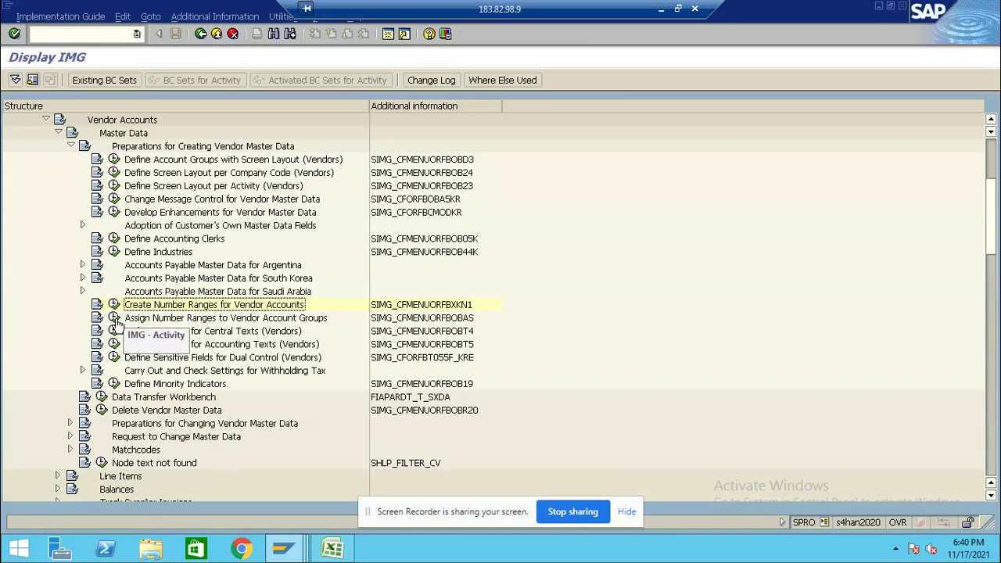
- Assign number range A1 to vendor account group B100 and save it under customizing request S4HK900308
left_click(114, 318)
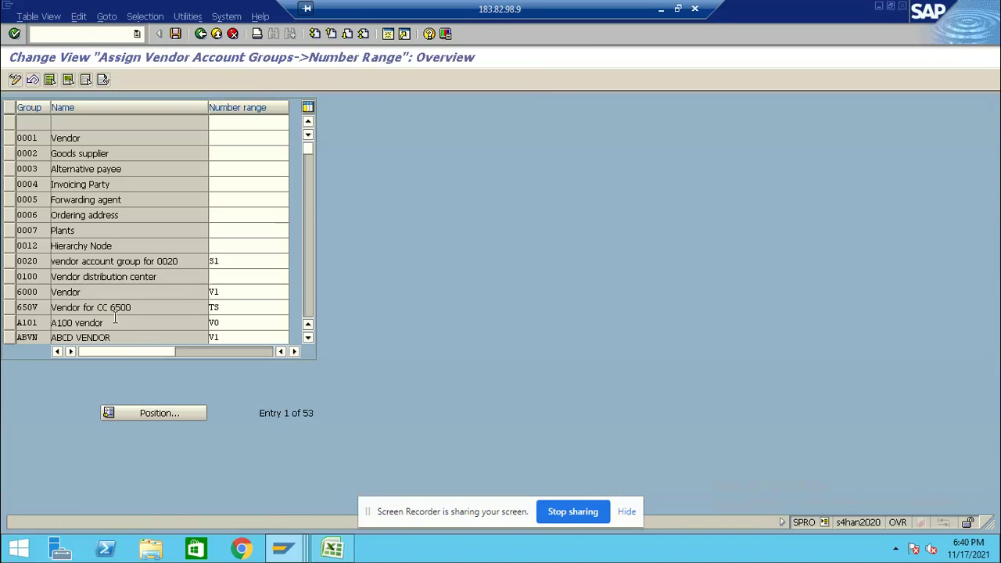
left_click(144, 411)
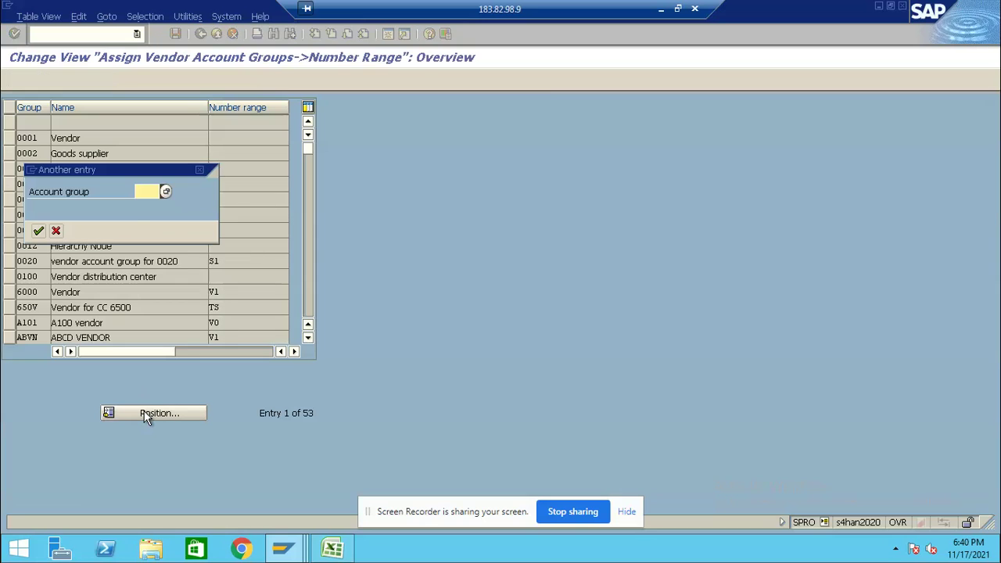
type("B100")
key("Return")
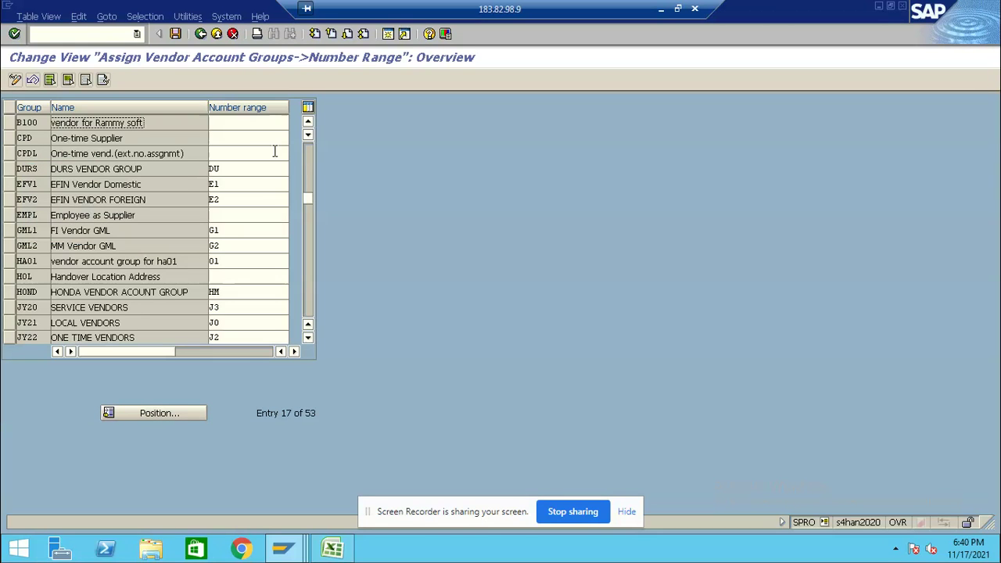
left_click(236, 123)
type("A1")
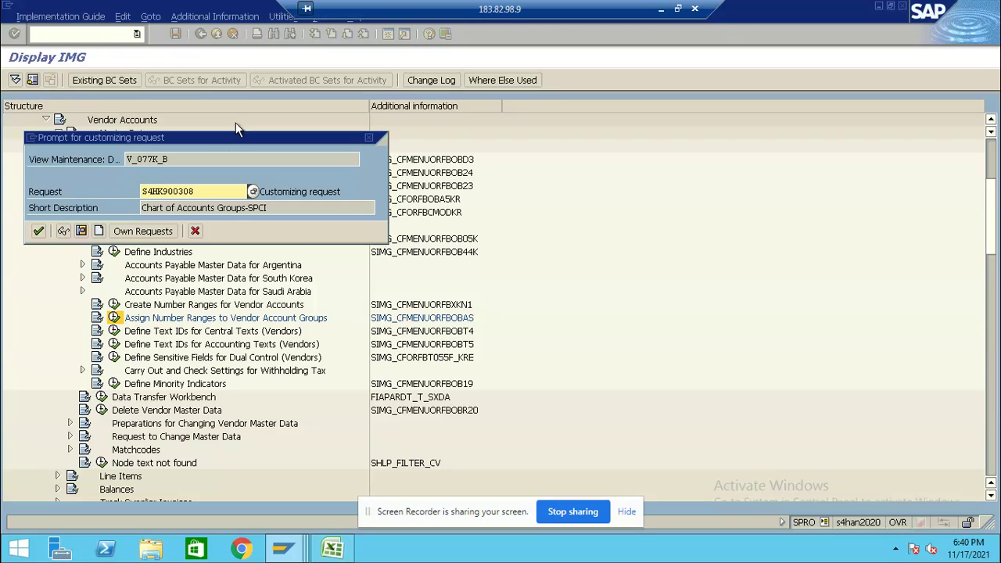
left_click(38, 231)
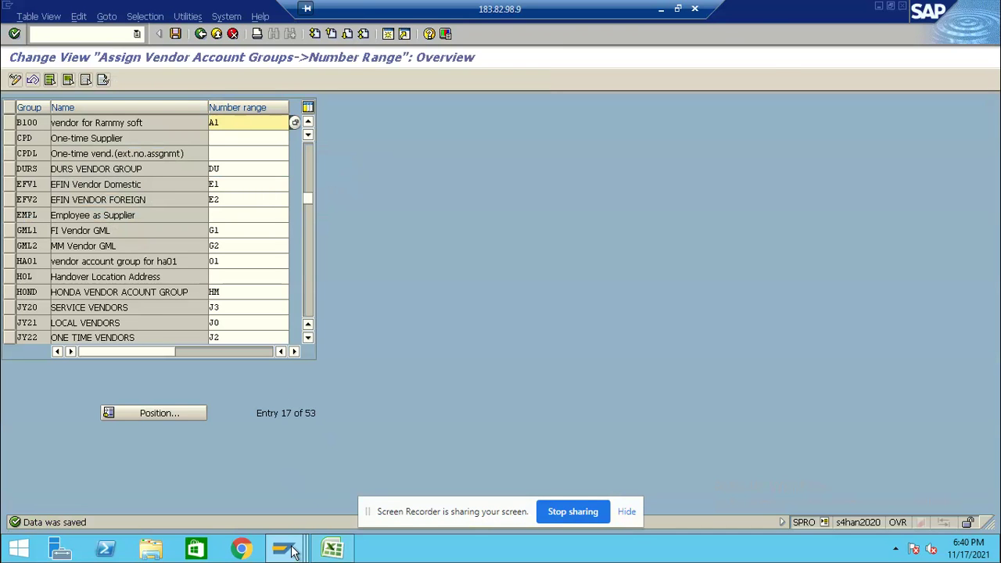
- In the other Display IMG session, open Define Number Ranges in the SAP Business Partner basic settings under Cross-Application Components
mouse_move(286, 553)
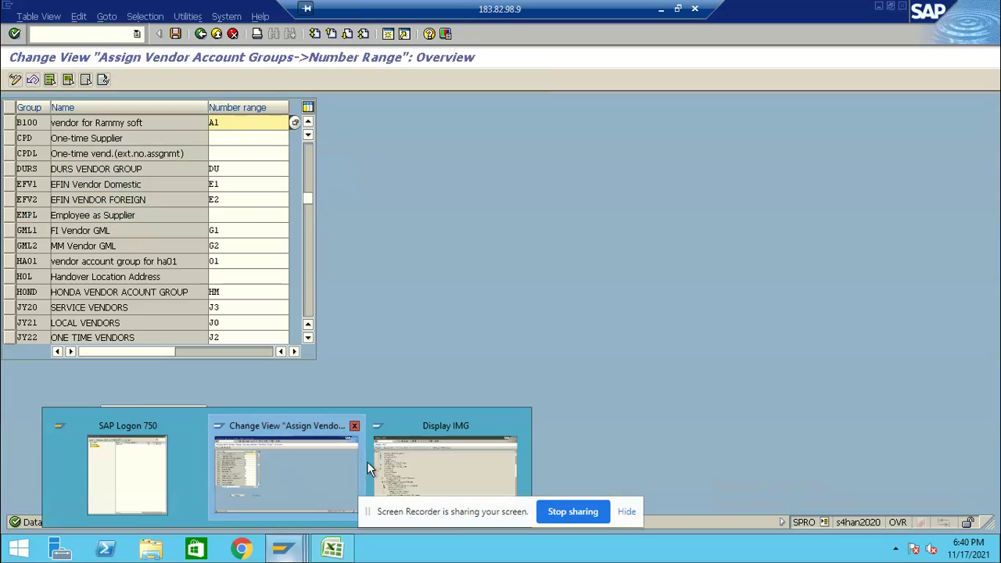
left_click(416, 460)
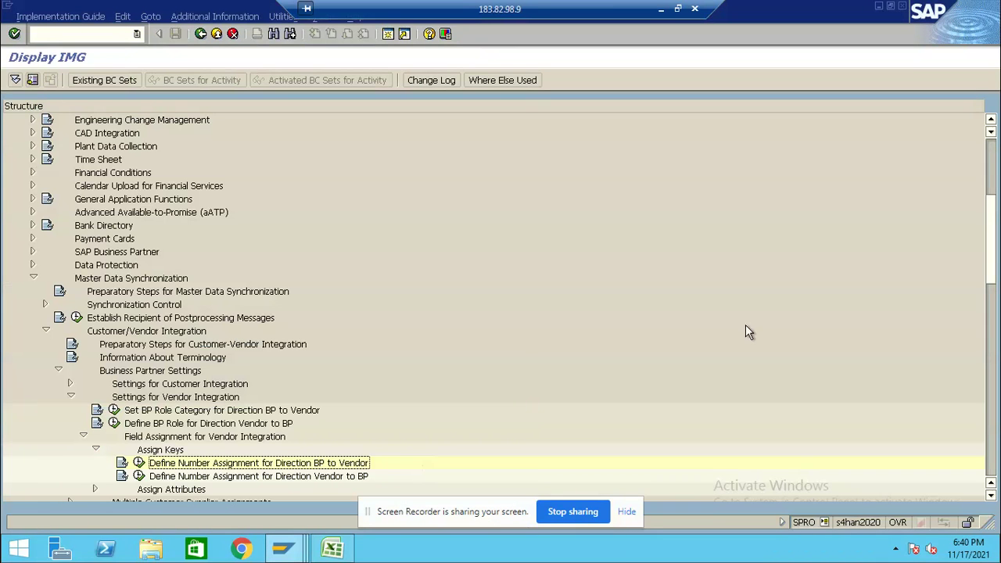
left_click_drag(992, 244, 992, 194)
left_click(112, 175)
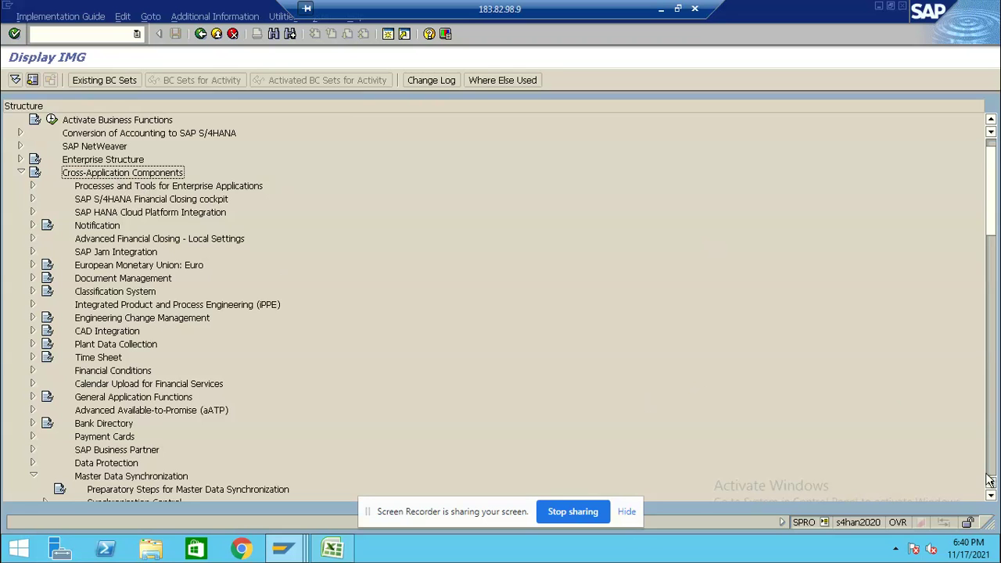
left_click_drag(992, 492, 992, 499)
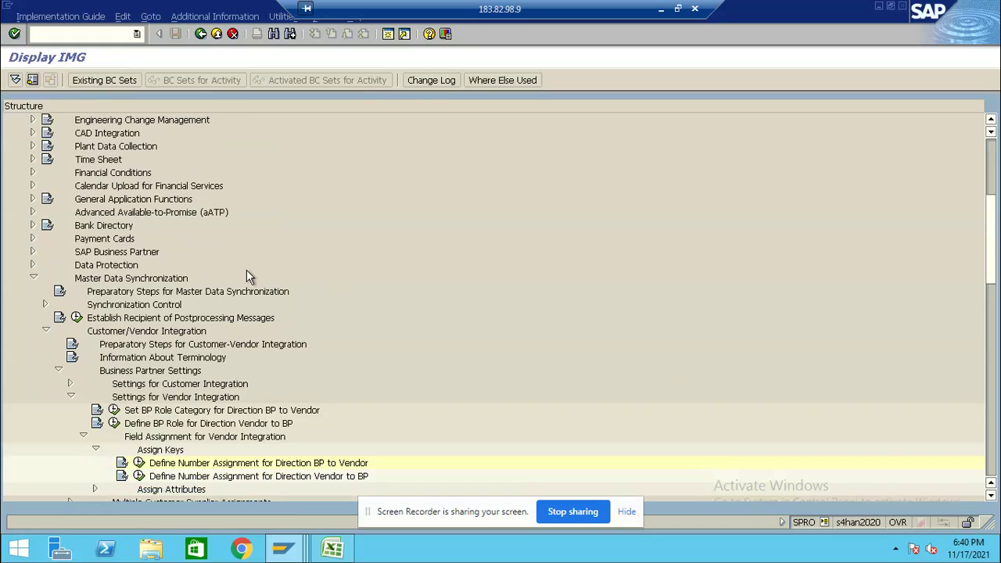
left_click(33, 252)
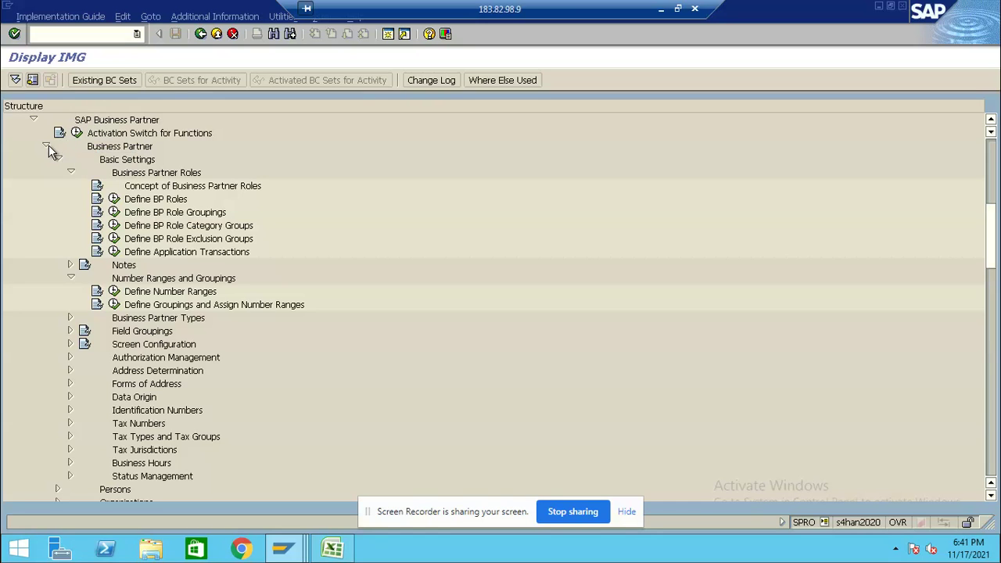
left_click(128, 160)
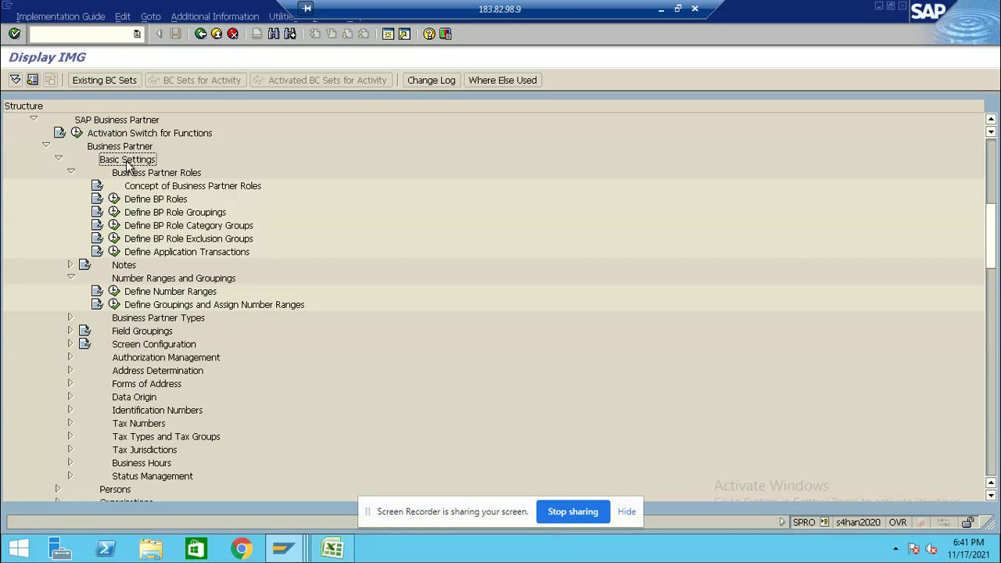
left_click(69, 172)
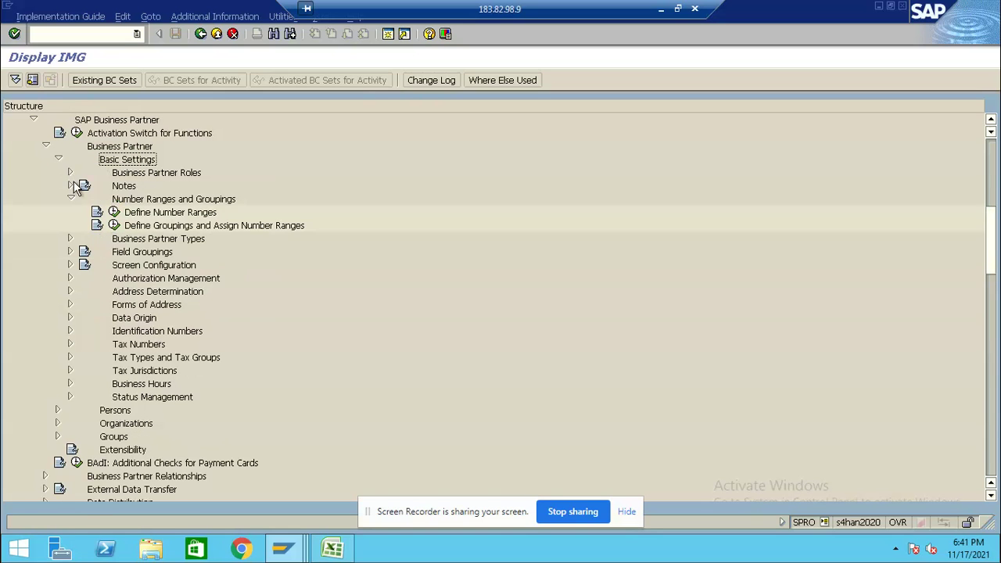
left_click(115, 212)
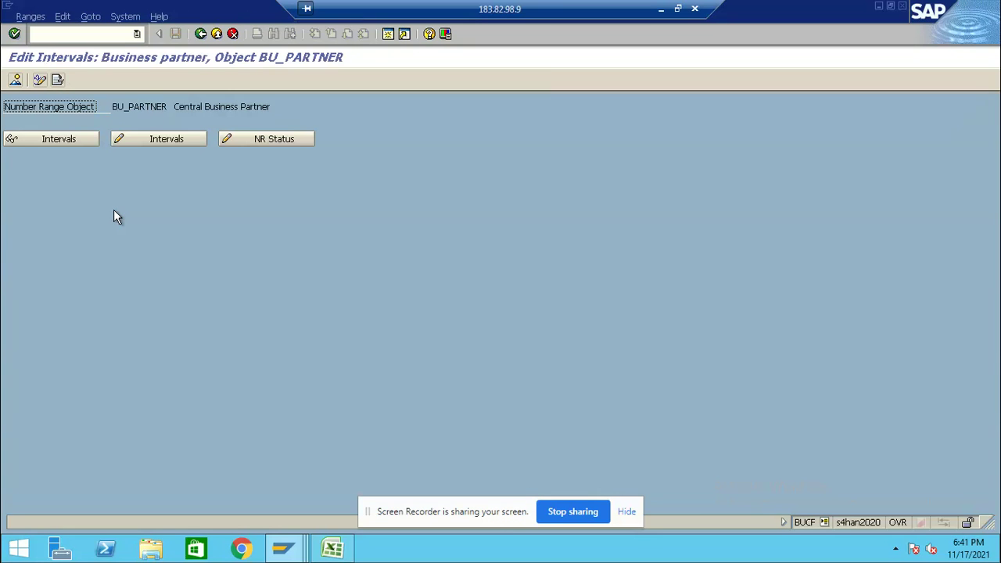
- Open the business partner number range intervals for editing and insert two empty lines
left_click(160, 139)
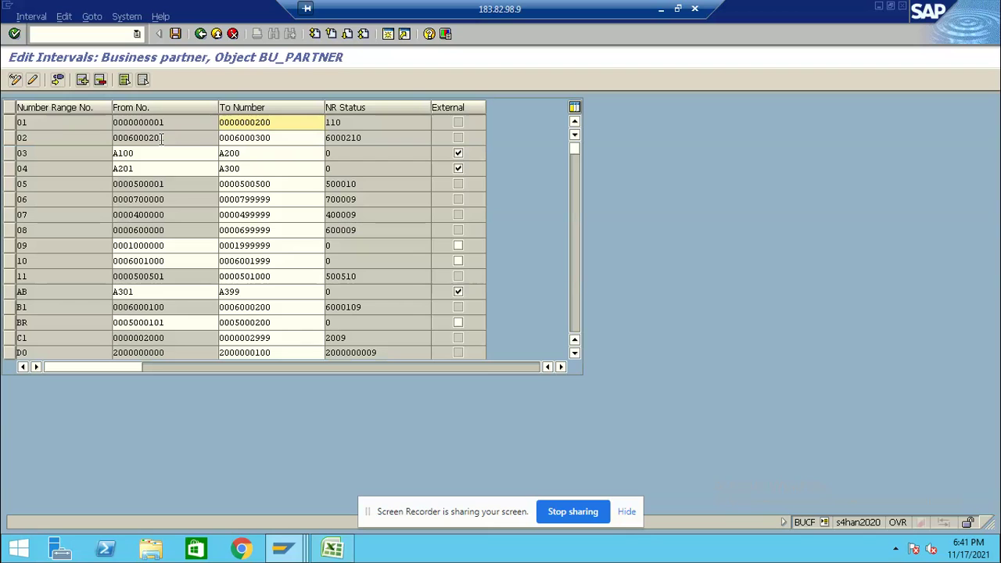
left_click(82, 81)
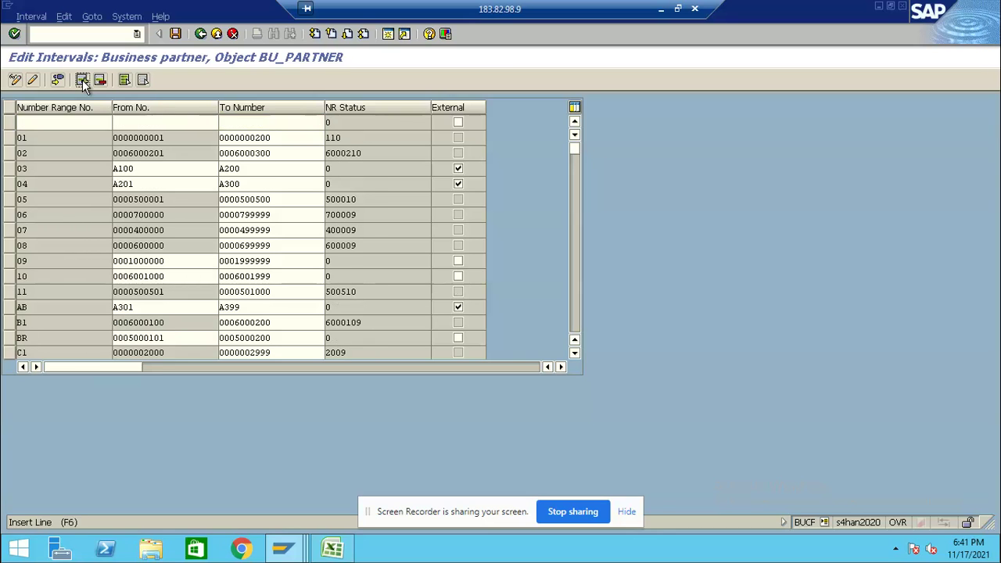
left_click(82, 80)
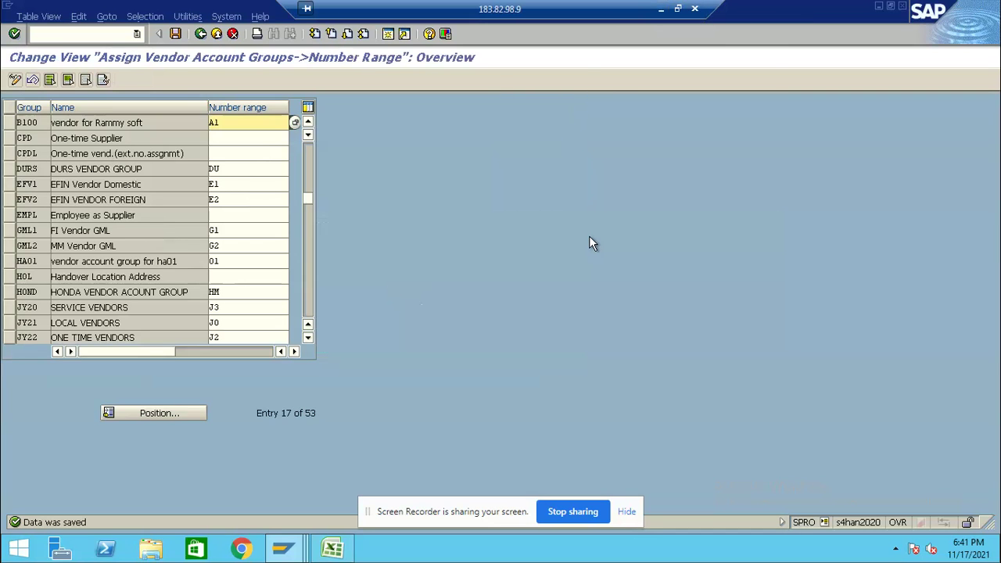
- Copy the numbers and limits of BP ranges A1 and A2 from the Excel sheet and return to the business partner intervals
key("alt+Tab")
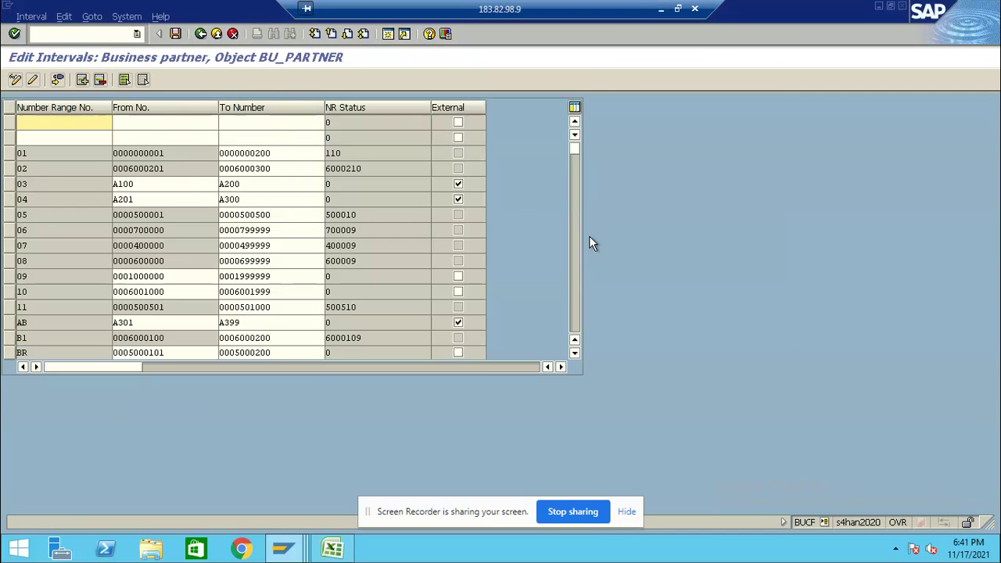
key("alt+Tab")
key("alt+Tab")
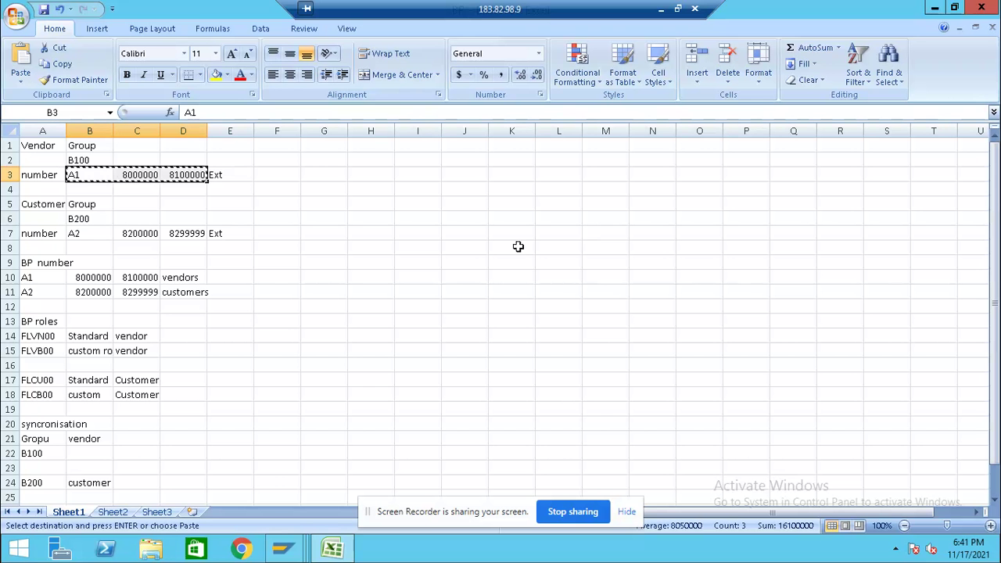
left_click_drag(32, 277, 137, 292)
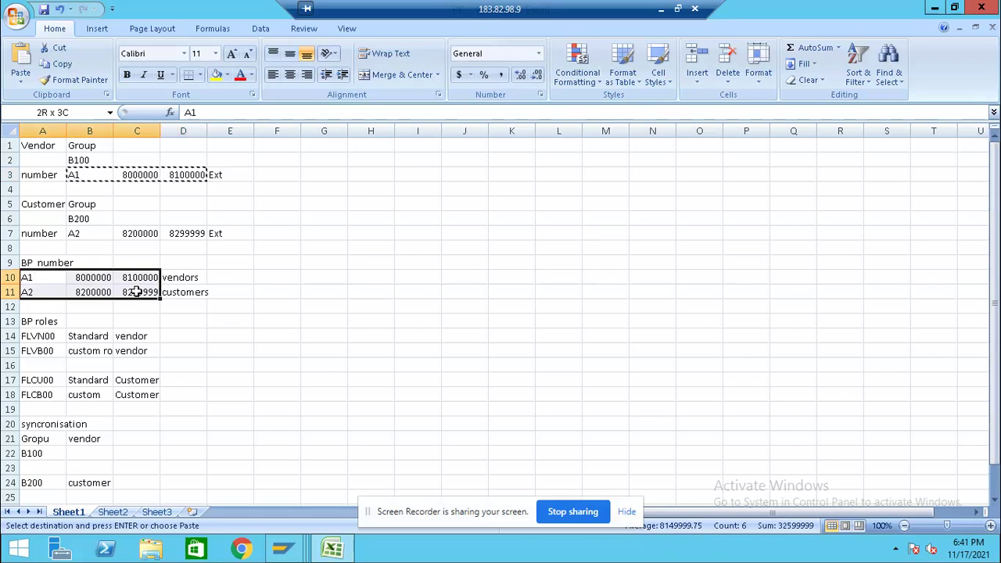
key("ctrl+c")
key("alt+Tab")
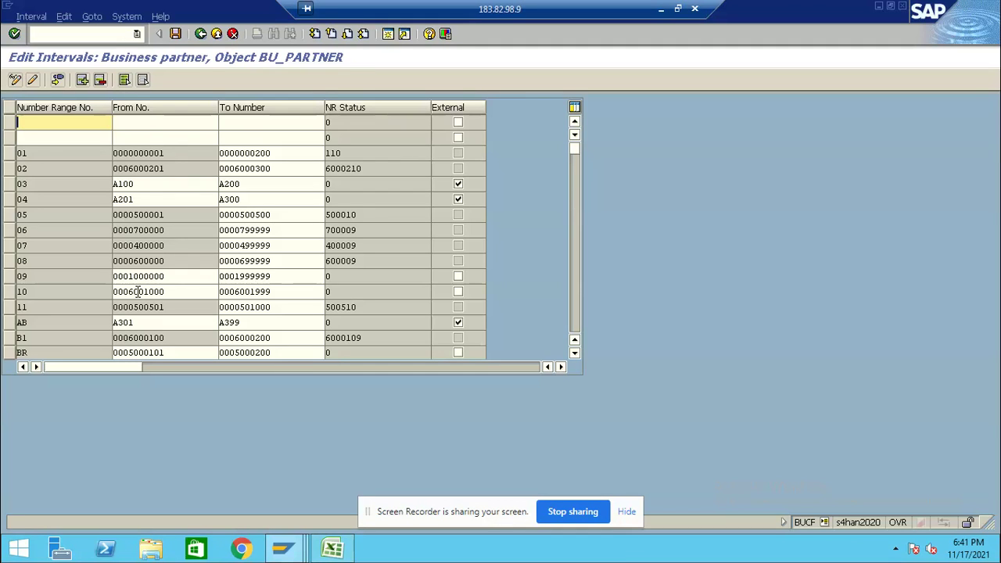
- Fill the new lines with ranges A1 (8000000 to 8100000) and A2 (8200000 to 8299999) and save the business partner intervals
key("ctrl+v")
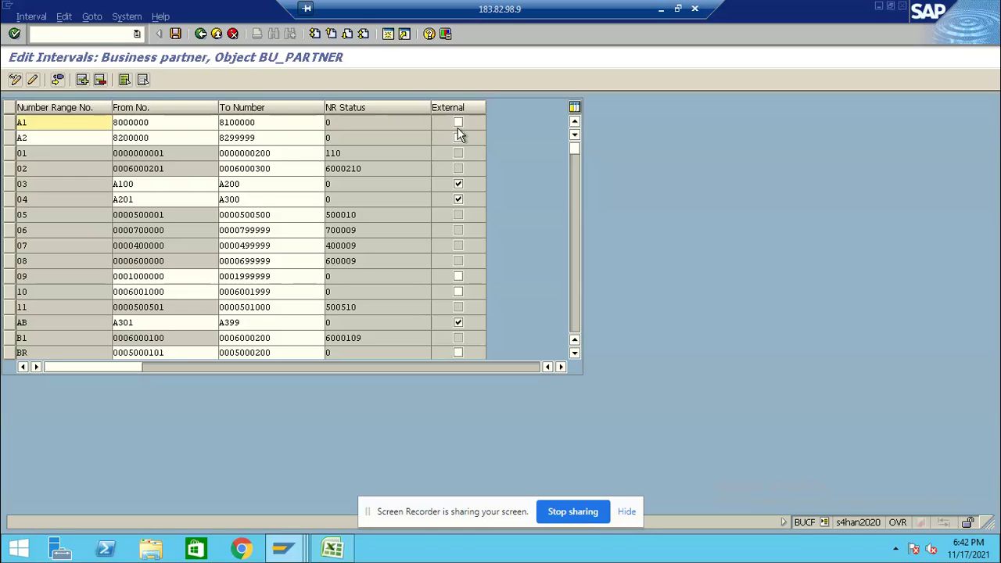
key("Return")
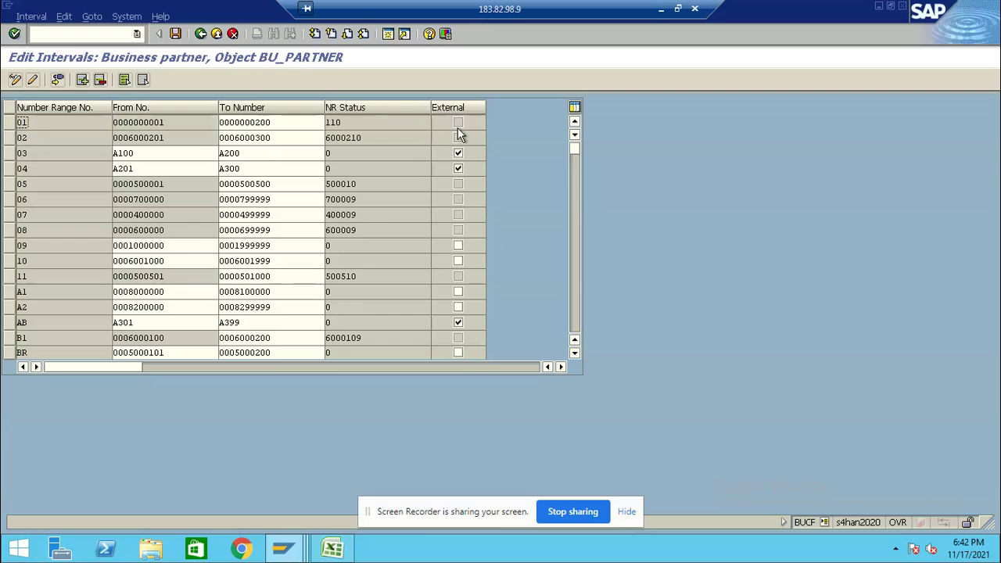
key("ctrl+s")
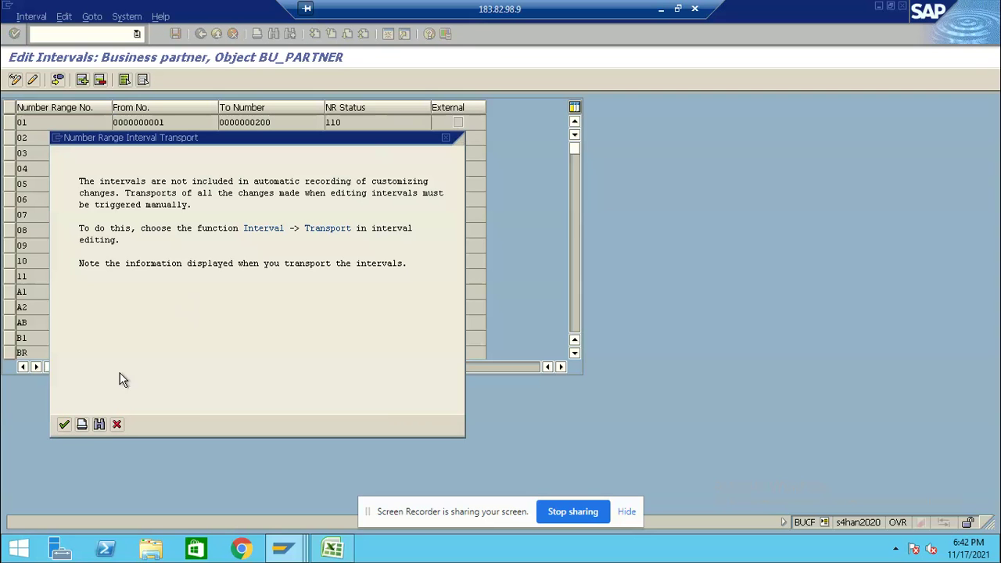
left_click(64, 424)
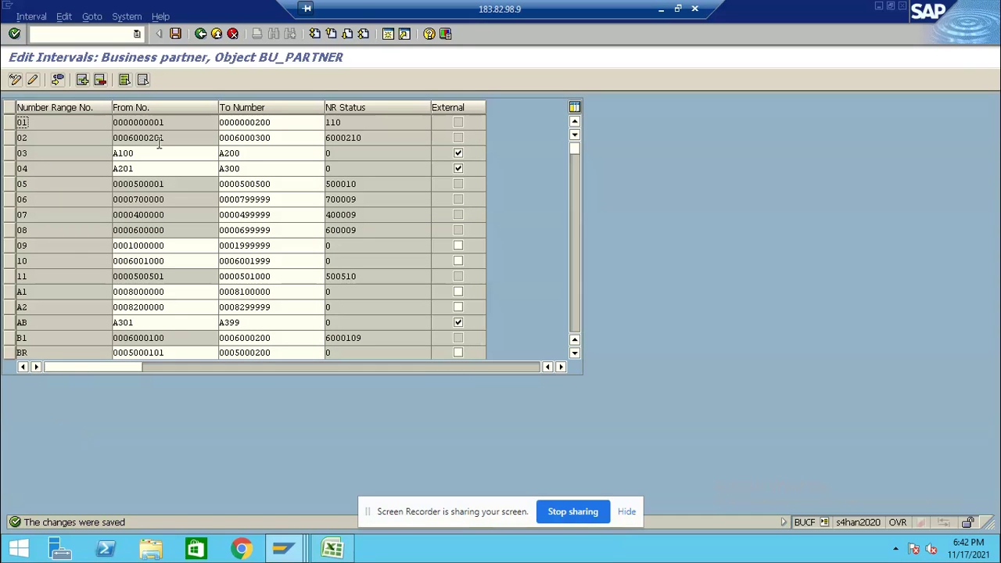
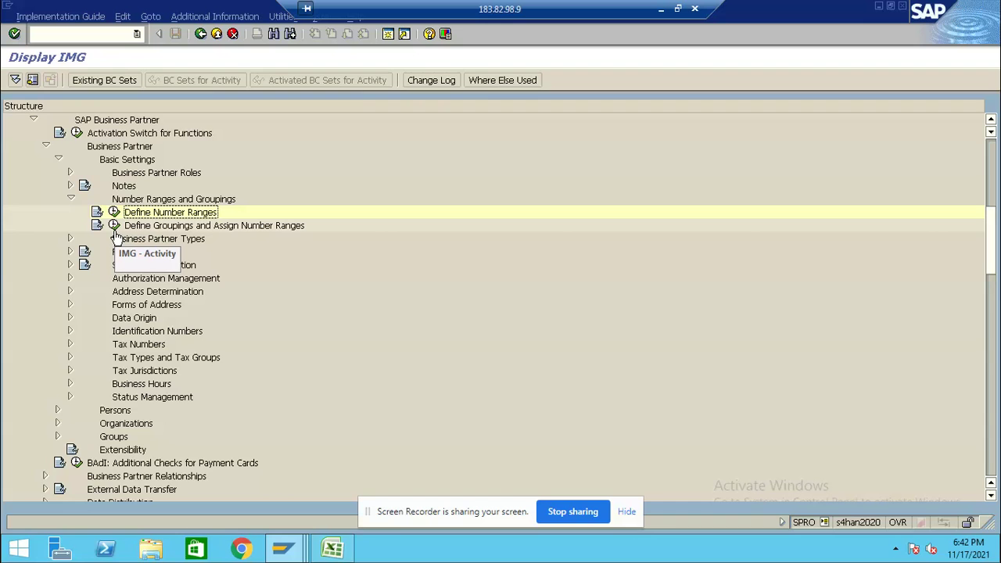
- In Define Groupings and Assign Number Ranges, add grouping B100 with short name "Domestic" and description "vendors for Rammy soft"
left_click(114, 228)
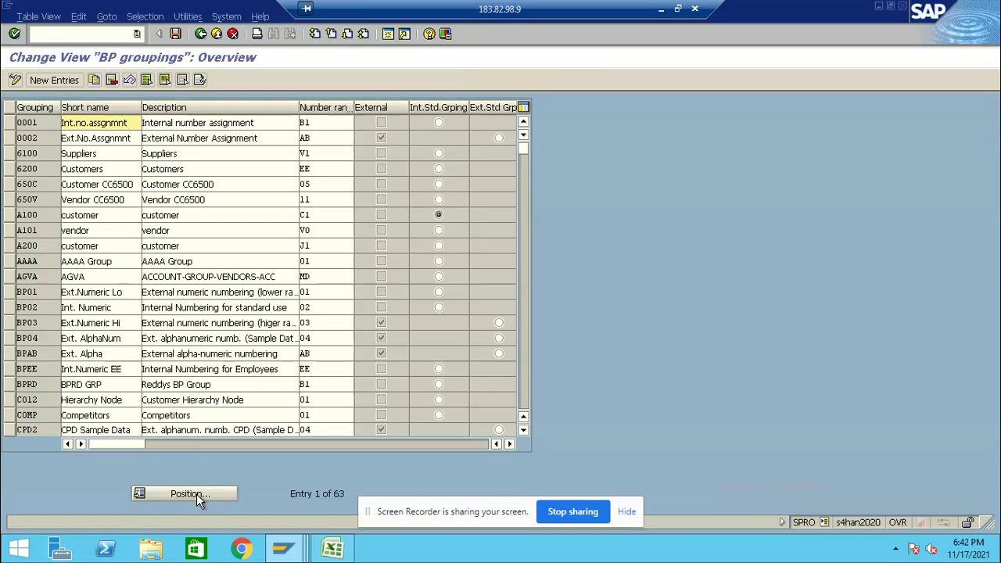
left_click(66, 83)
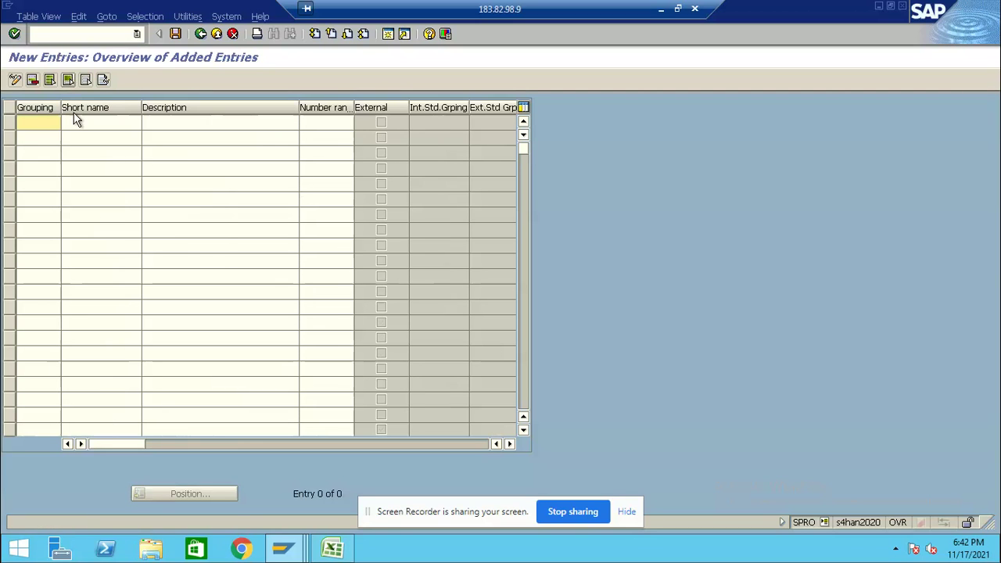
type("B100")
key("Tab")
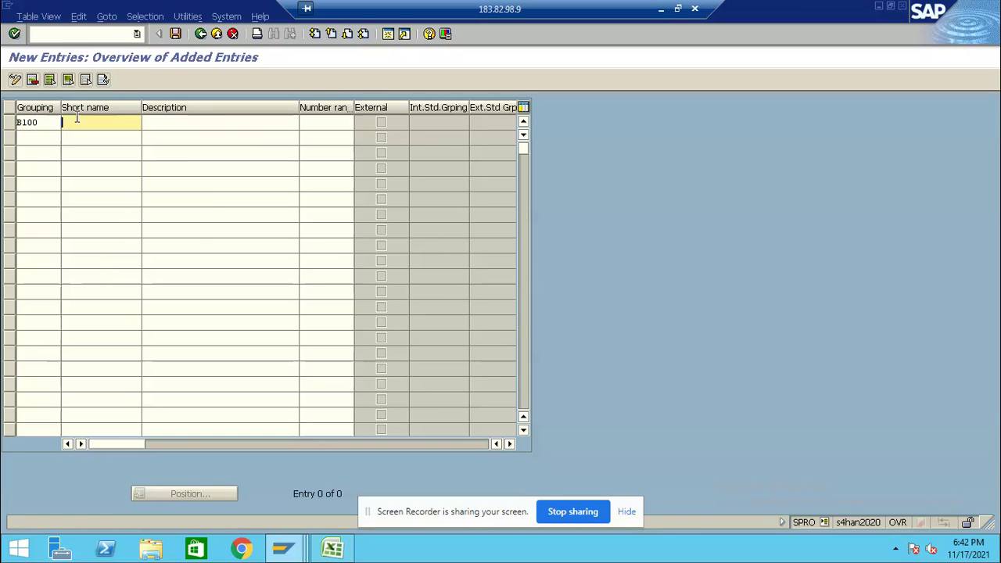
type("Domestic")
key("Tab")
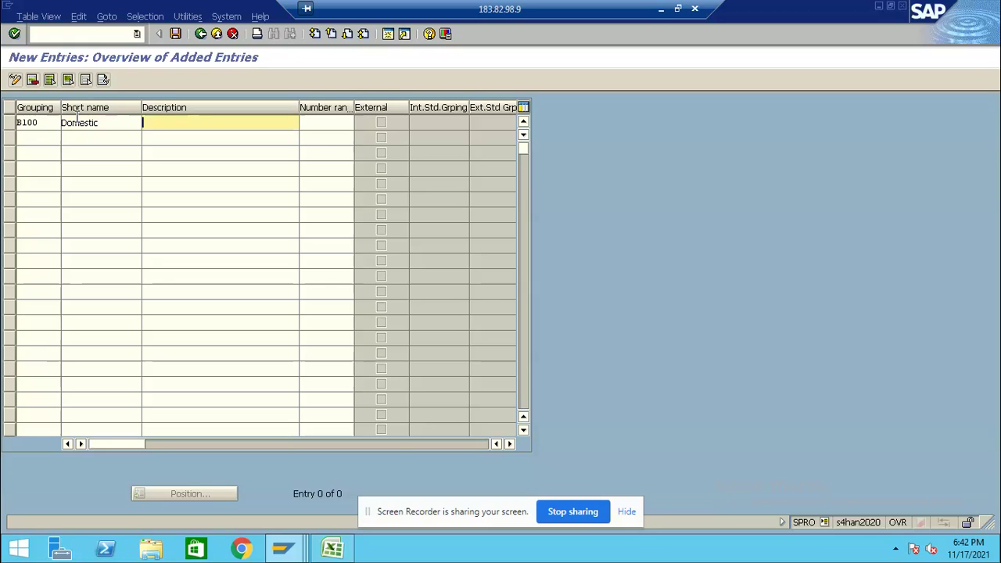
type("vendors for Rammy soft")
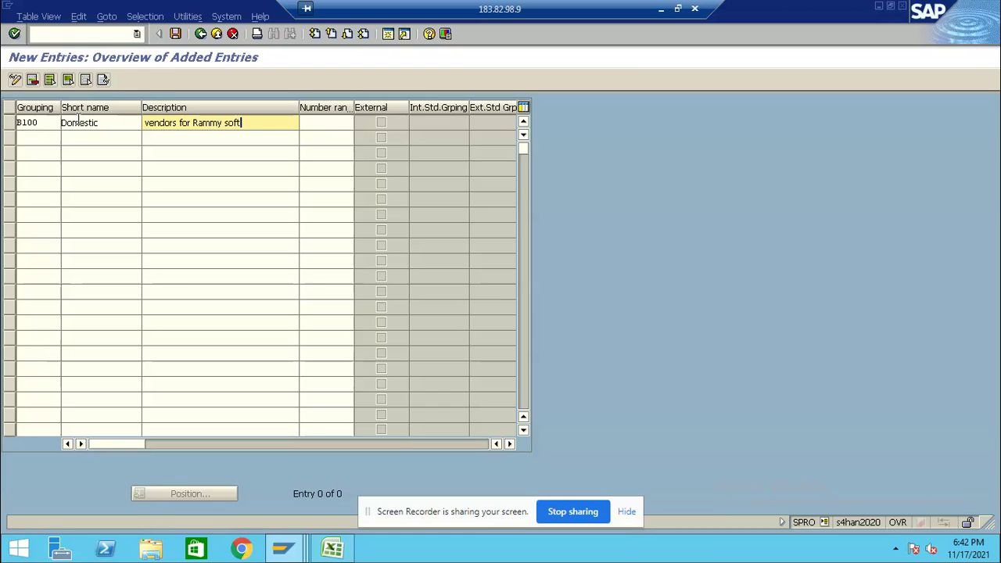
- Enter B200 as a second grouping on the line below B100
key("Down")
key("shift+Tab")
key("shift+Tab")
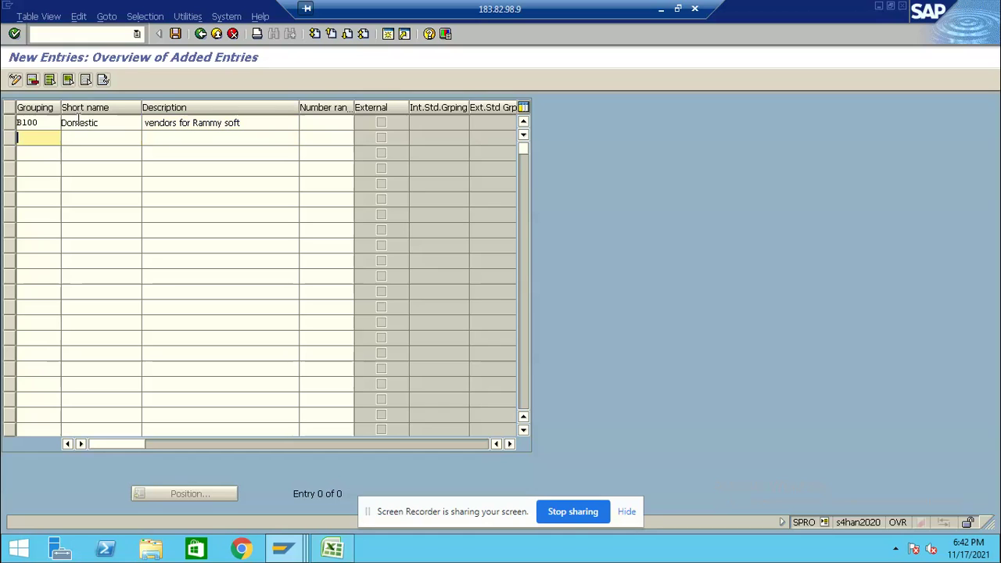
type("B200")
key("Tab")
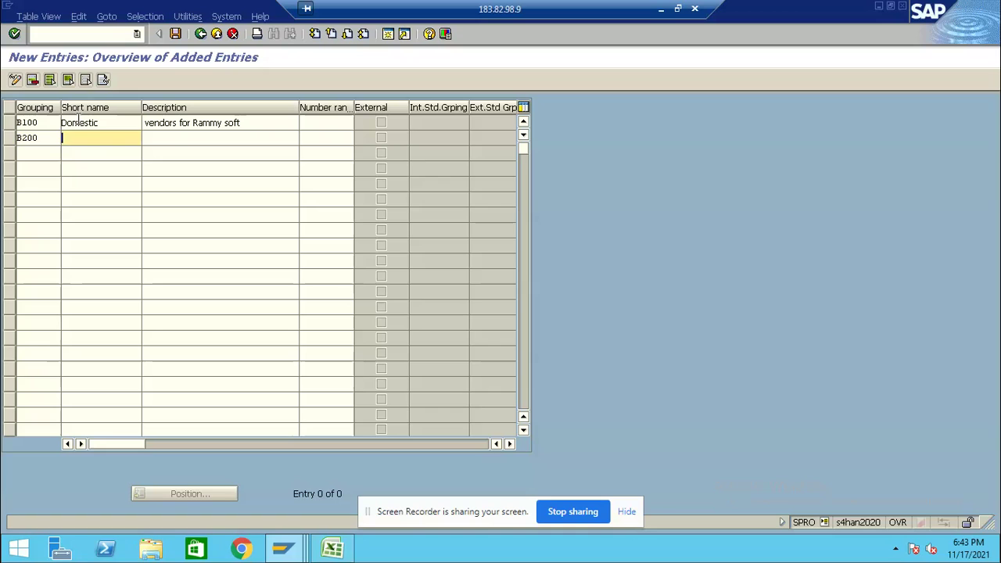
- Set the short names to "Domestic-vendor" for grouping B100 and "Domestic-custom" for grouping B200
left_click(113, 124)
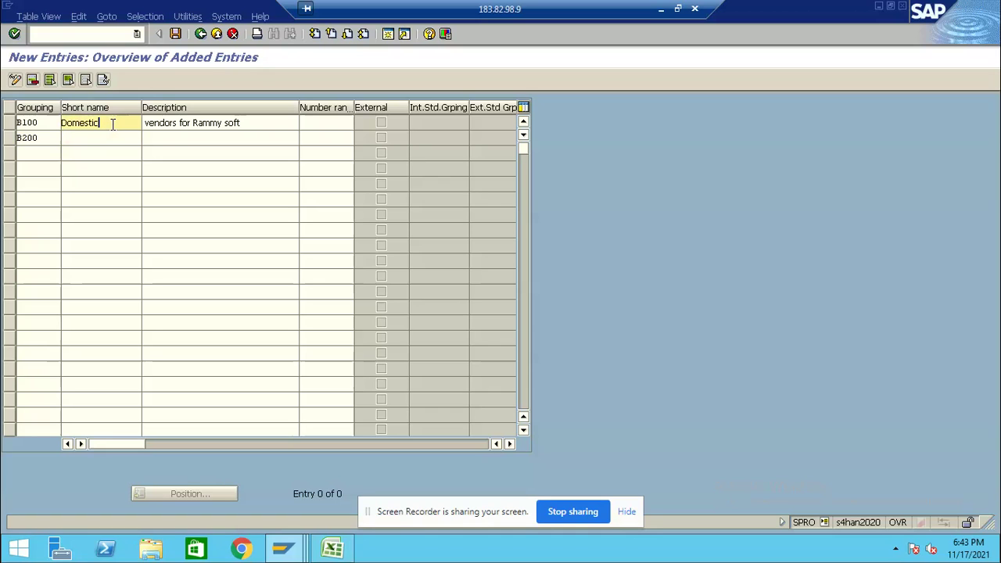
type("-vendor")
key("Down")
type("Domest")
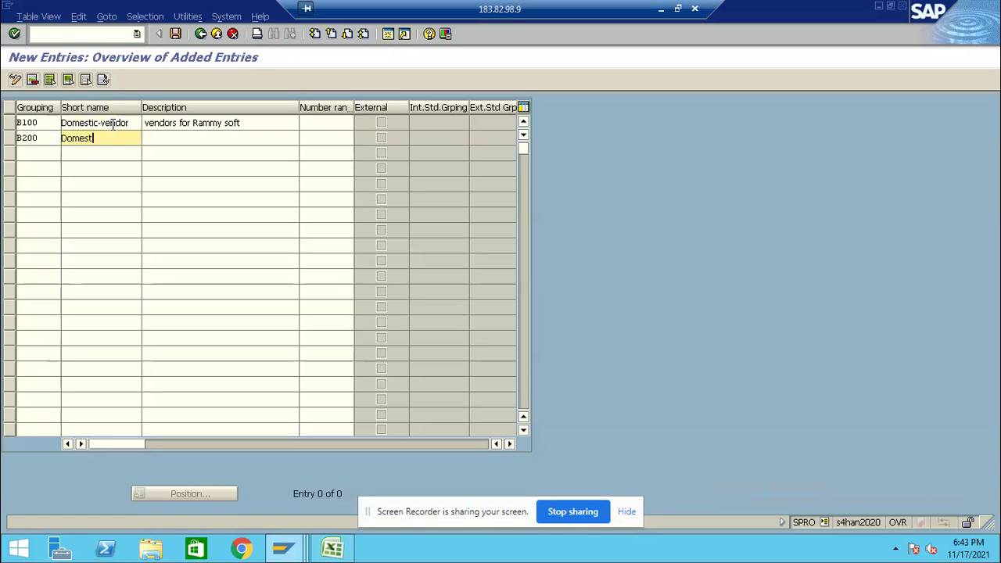
type("ic-custom")
- Describe grouping B200 as "Customer for Rammy soft"
left_click(192, 138)
type("C")
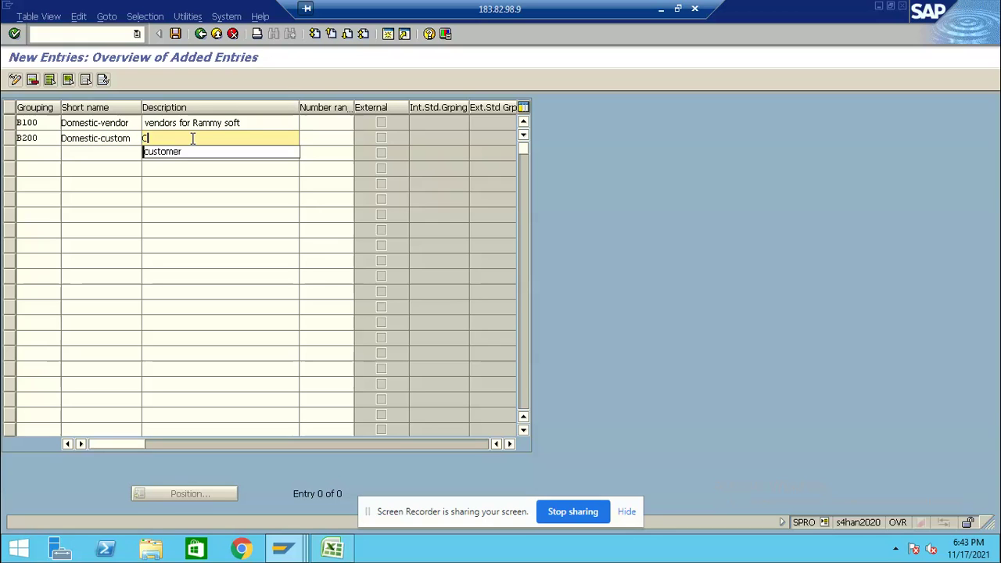
type("ustomer for Ra")
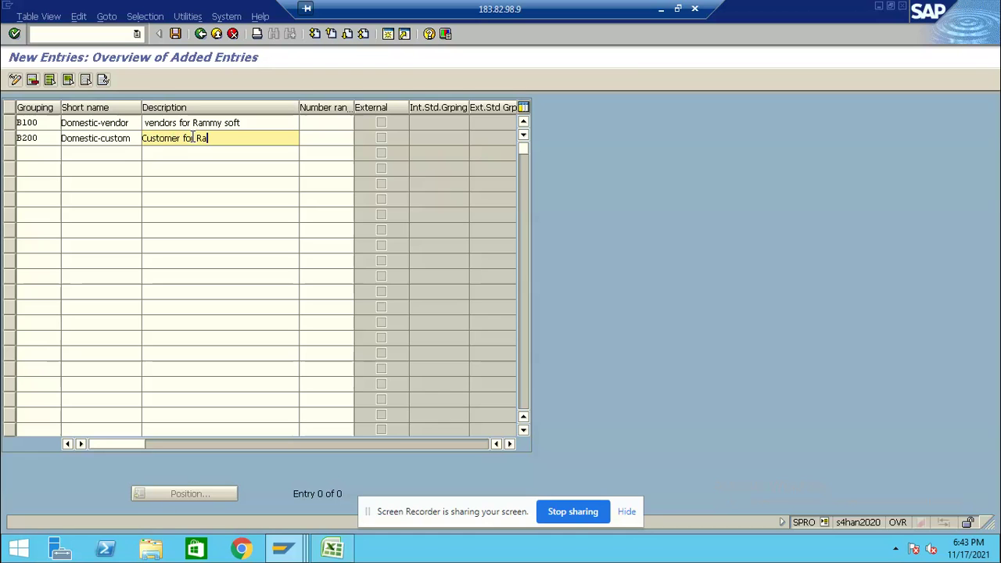
type("mmy soft")
- Assign number range A1 to grouping B100 and A2 to grouping B200 from the available ranges, and confirm the entries
left_click(319, 123)
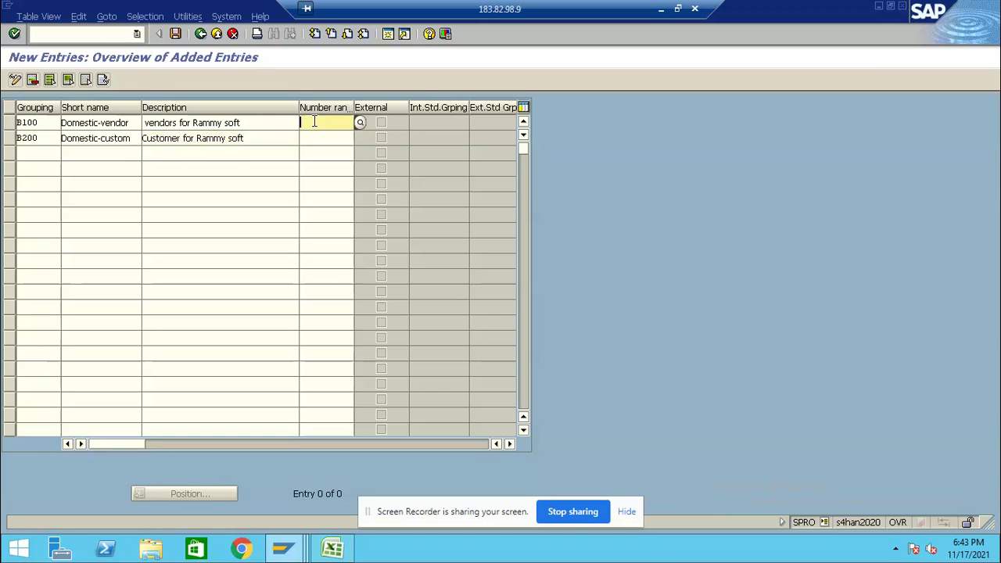
left_click(360, 123)
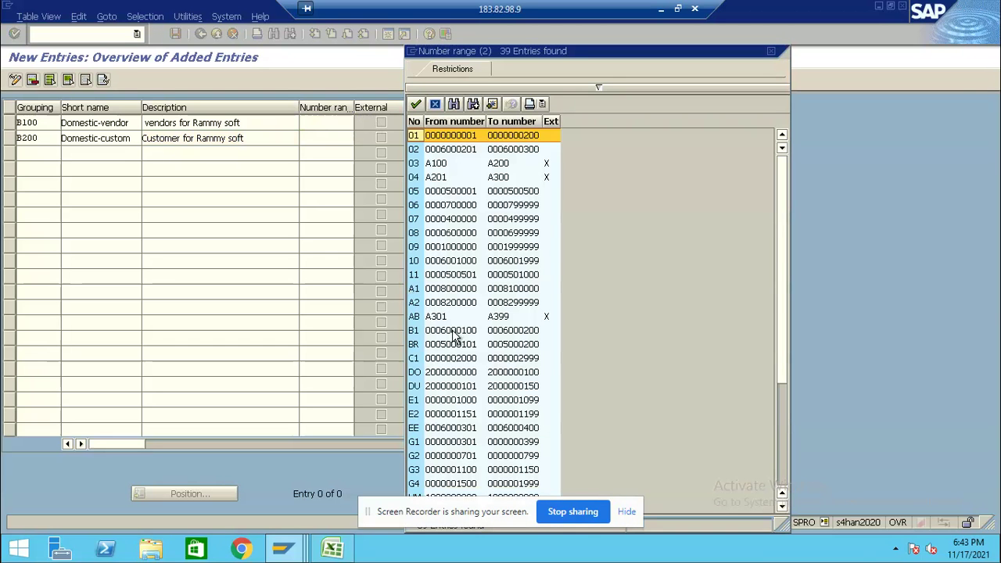
double_click(442, 288)
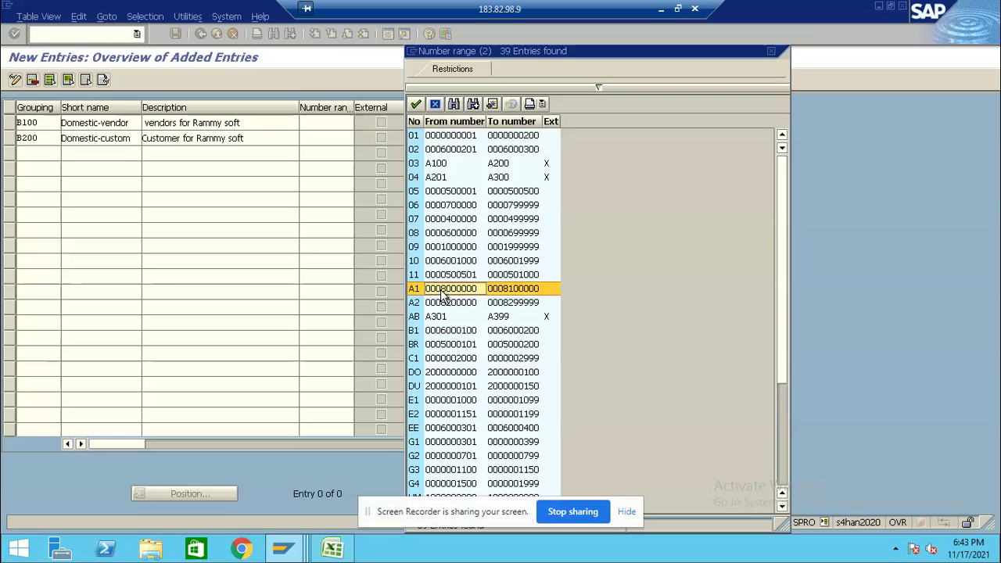
double_click(316, 139)
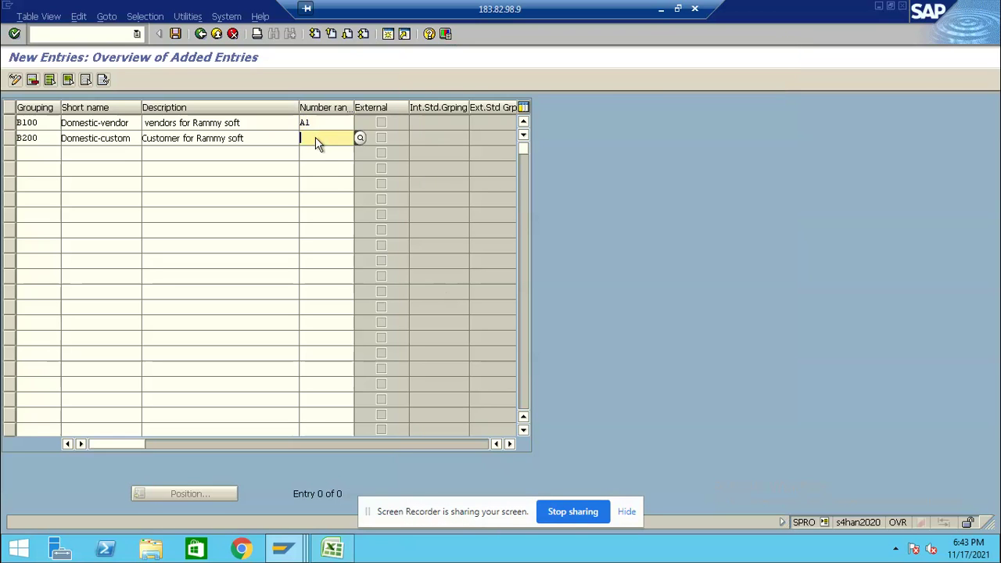
left_click(359, 138)
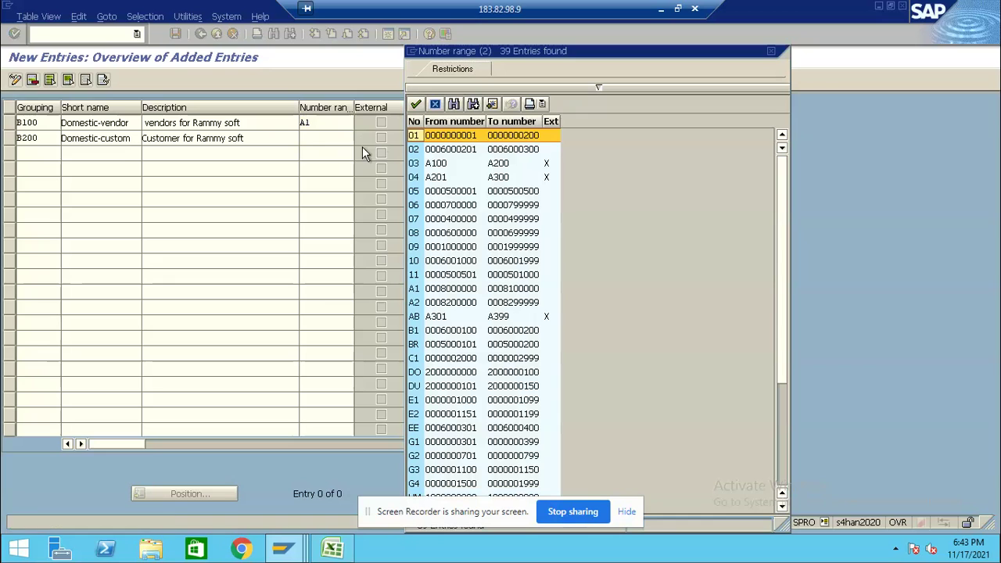
double_click(427, 303)
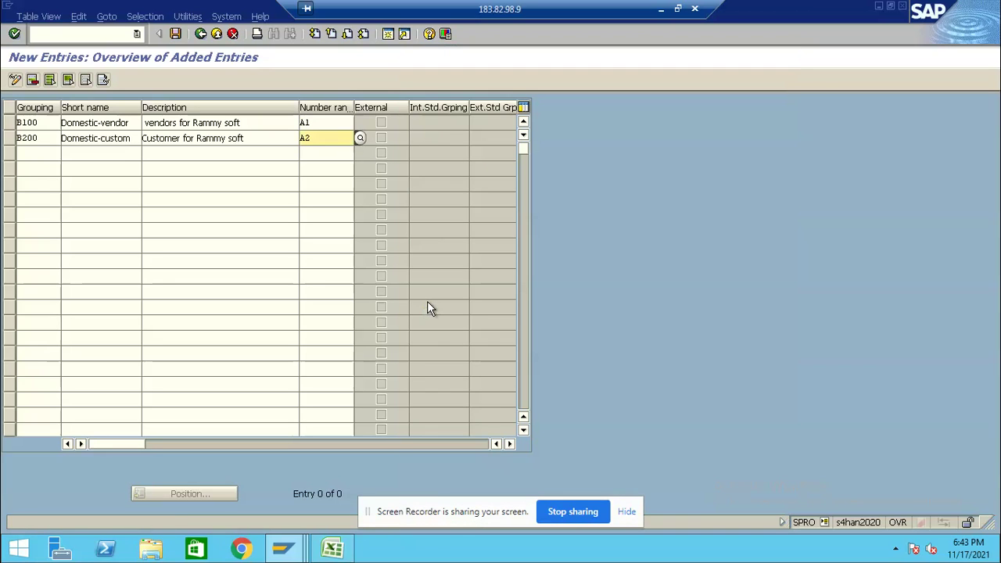
key("Return")
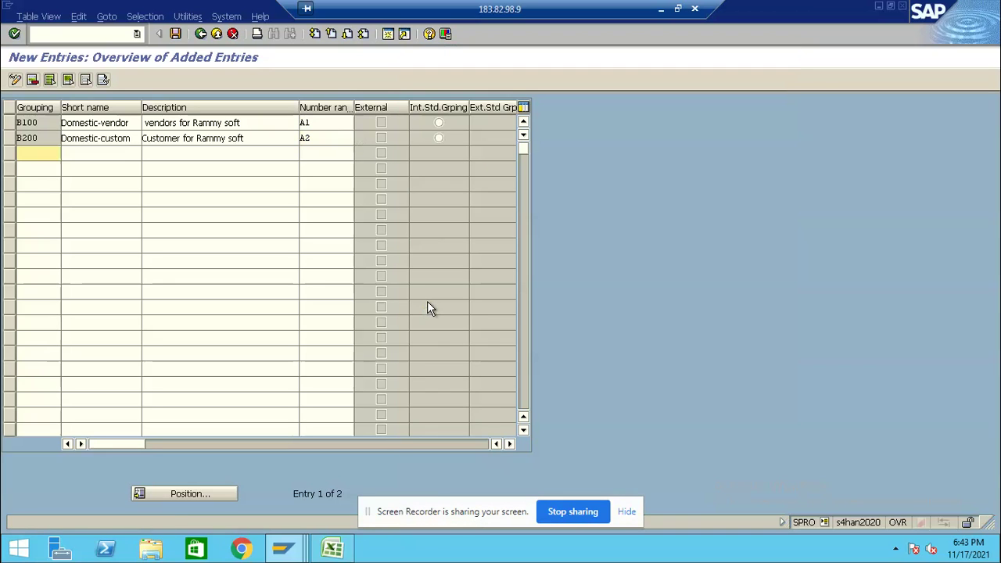
- Save the new BP groupings in the proposed customizing request and return to the Display IMG structure
left_click(174, 34)
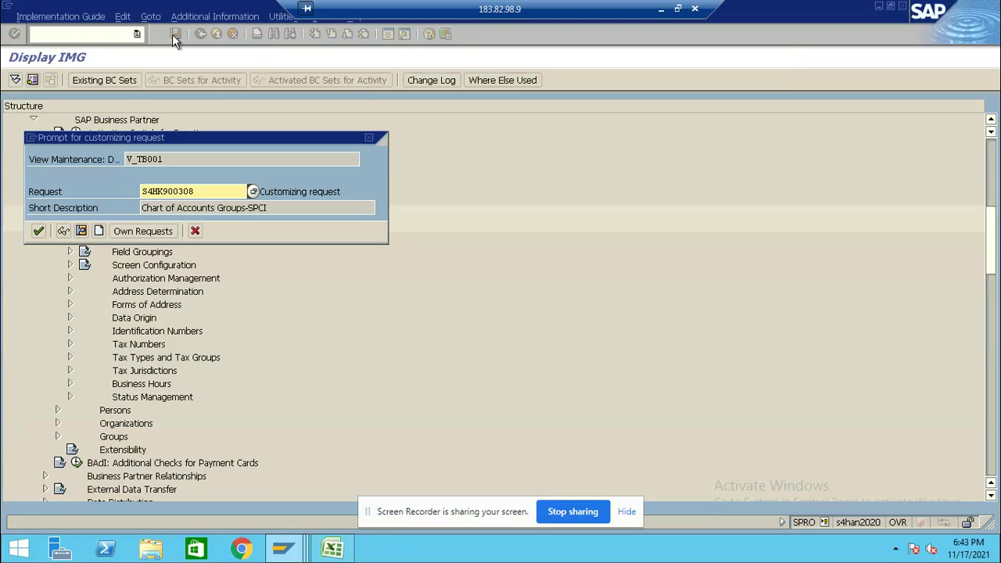
left_click(38, 230)
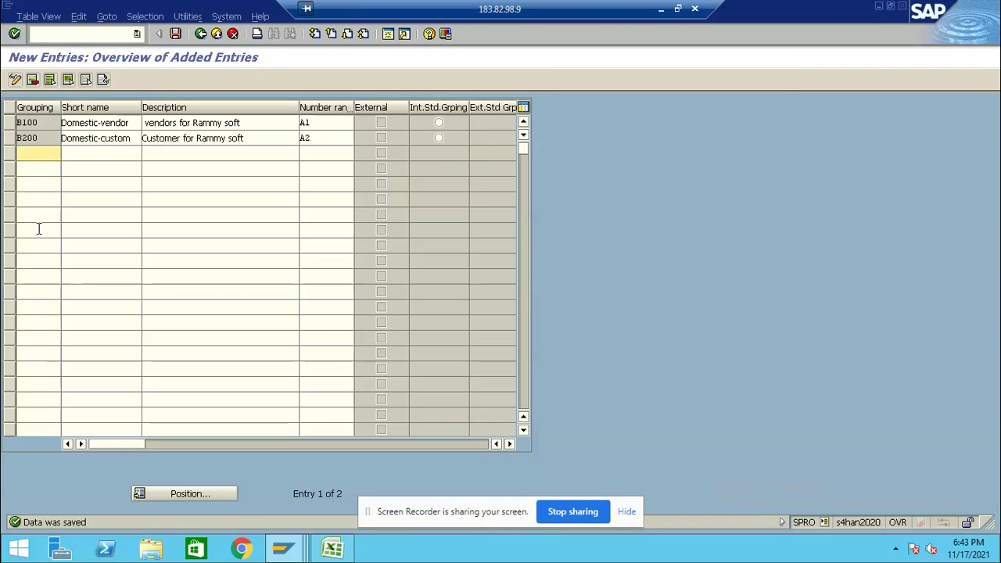
left_click(200, 35)
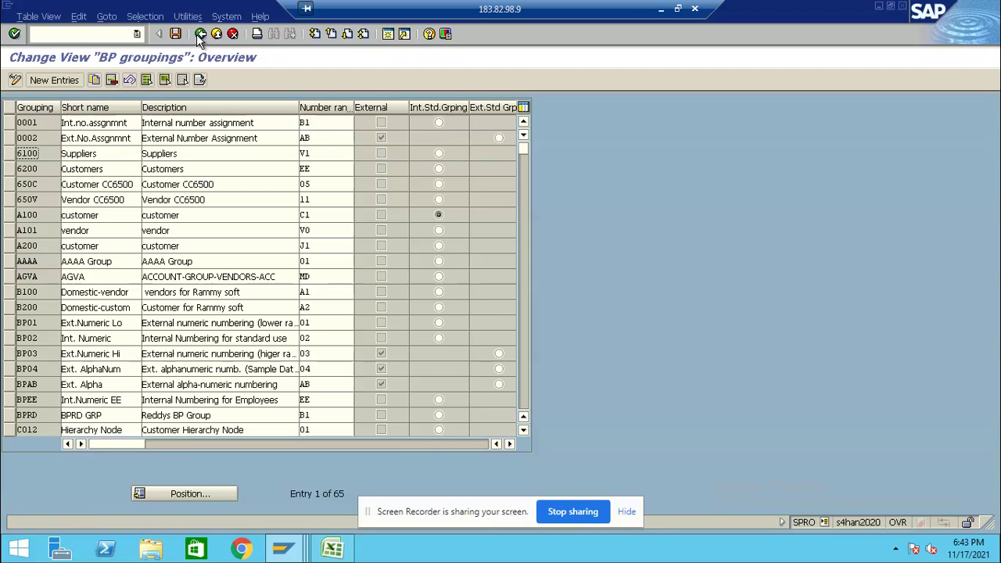
left_click(199, 36)
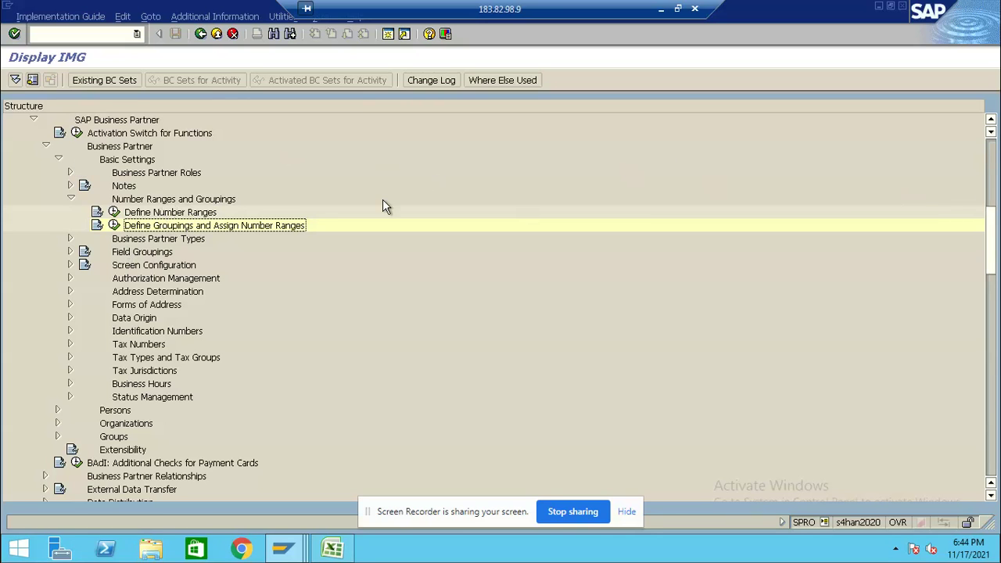
- Collapse SAP Business Partner and expand Master Data Synchronization down to the Assign Keys activities for vendor integration
left_click(990, 121)
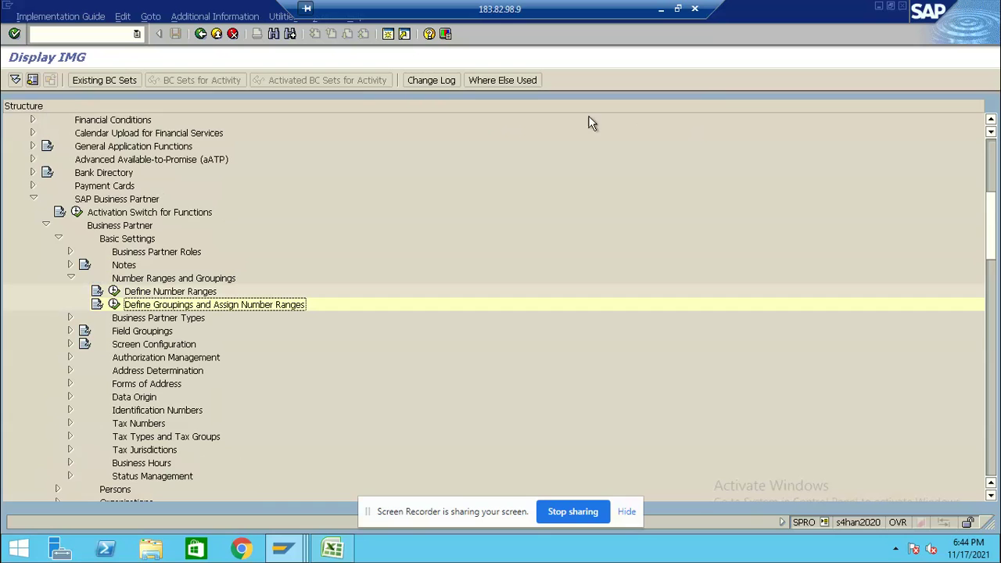
left_click(32, 199)
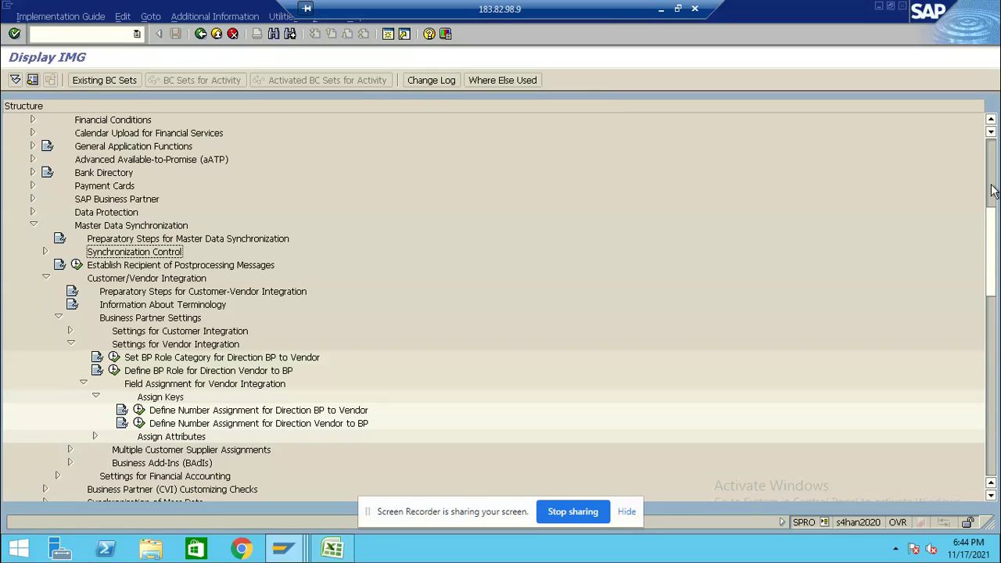
- Examine the IMG path from Cross-Application Components through Master Data Synchronization to the business partner settings for customer and vendor integration
scroll(993, 141, "up", 3)
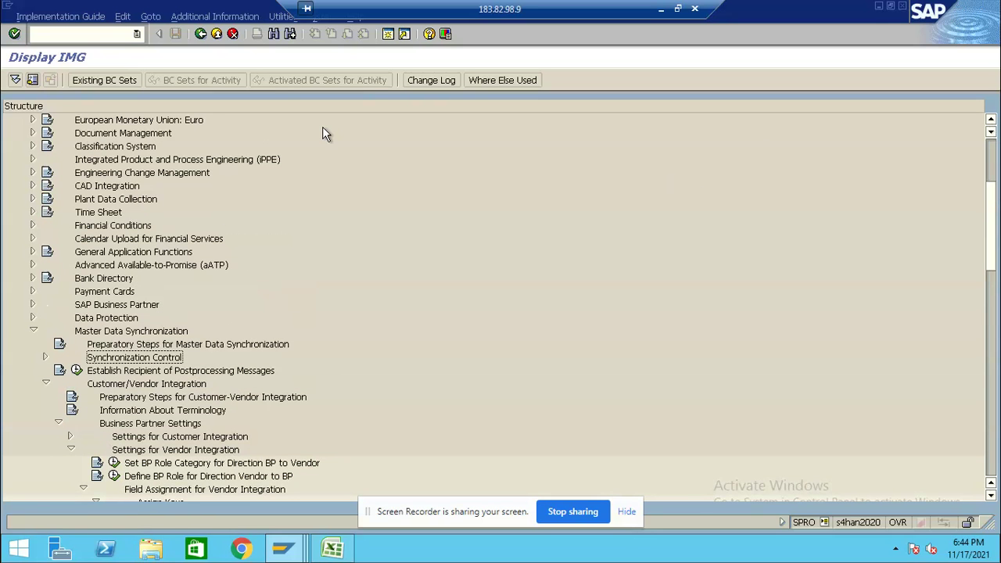
scroll(326, 133, "up", 3)
scroll(305, 224, "up", 1)
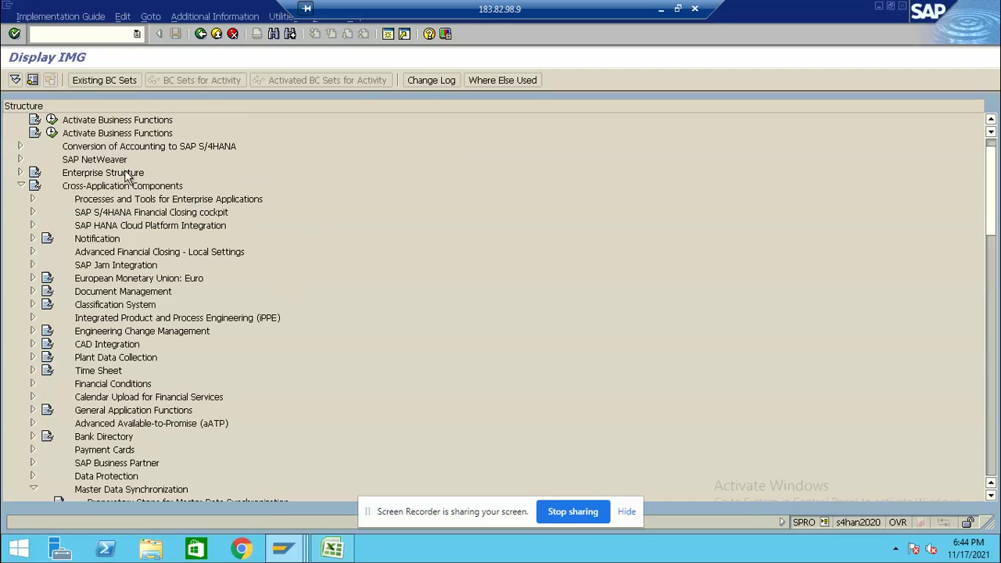
scroll(223, 197, "up", 1)
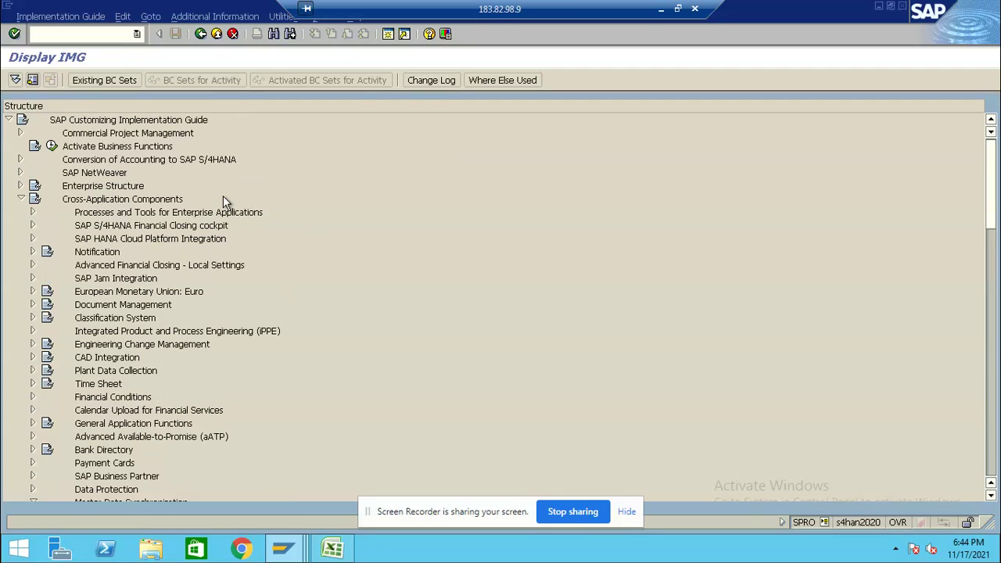
left_click(992, 496)
left_click(991, 496)
left_click(992, 498)
left_click(992, 498)
left_click(991, 498)
left_click(991, 497)
left_click(991, 497)
left_click(991, 497)
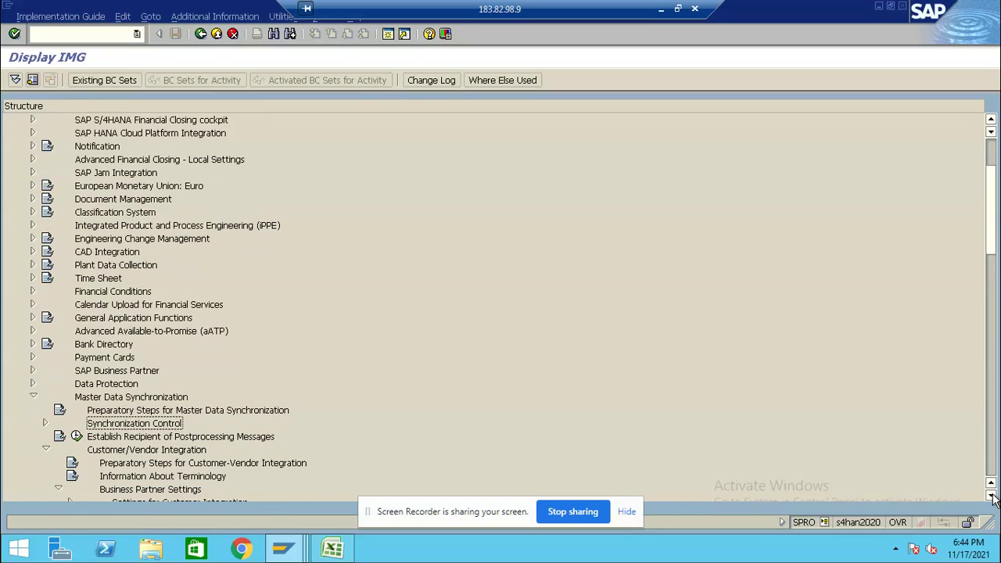
scroll(991, 497, "down", 1)
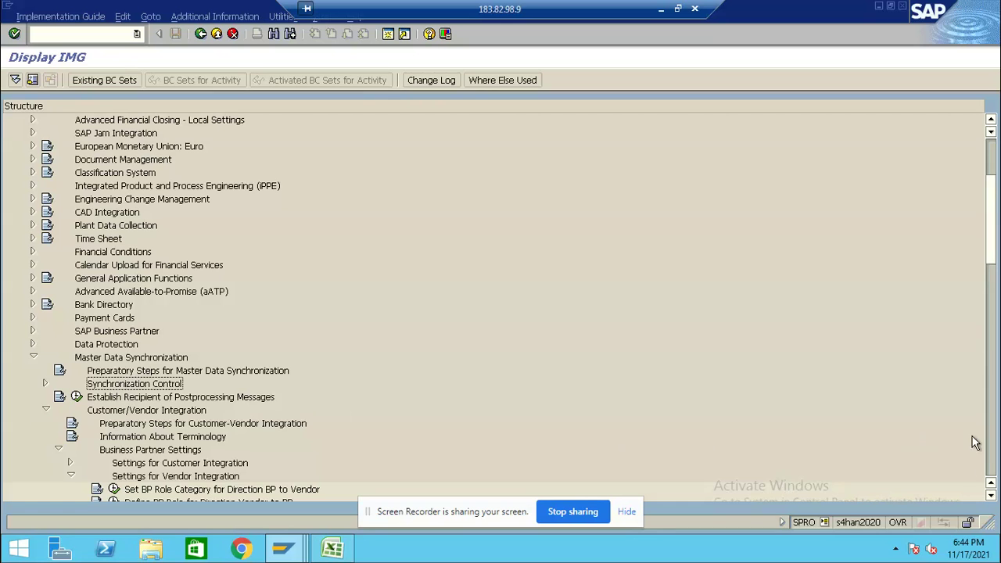
left_click(992, 496)
left_click(991, 496)
left_click(992, 496)
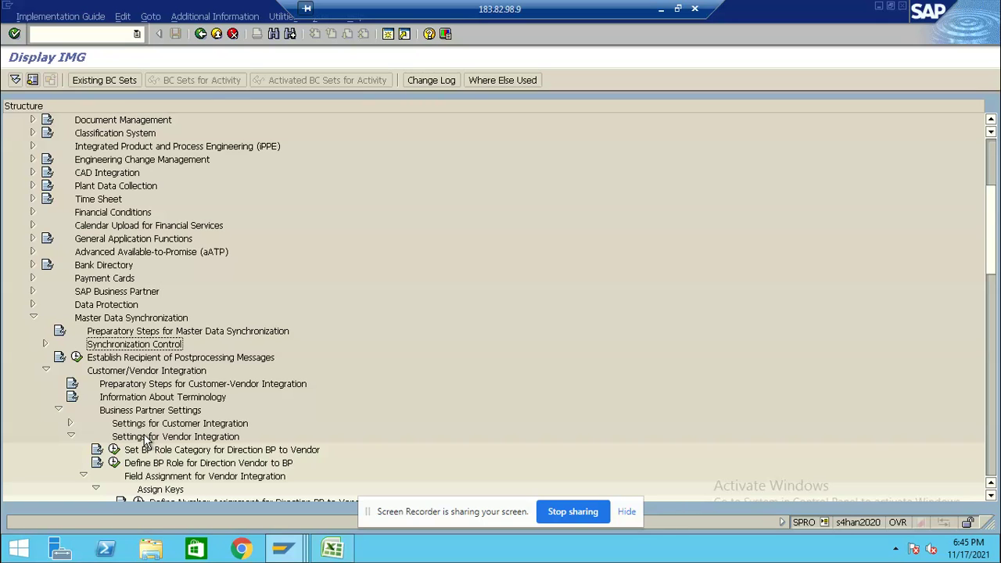
- Open Define Number Assignment for Direction BP to Vendor under the vendor integration field assignments and start new entries
left_click(156, 479)
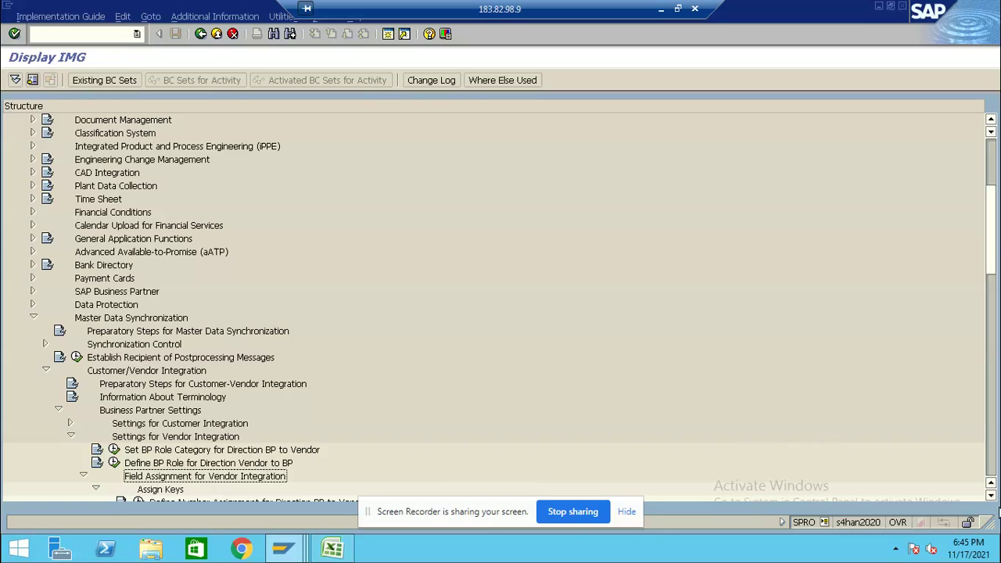
scroll(649, 426, "down", 3)
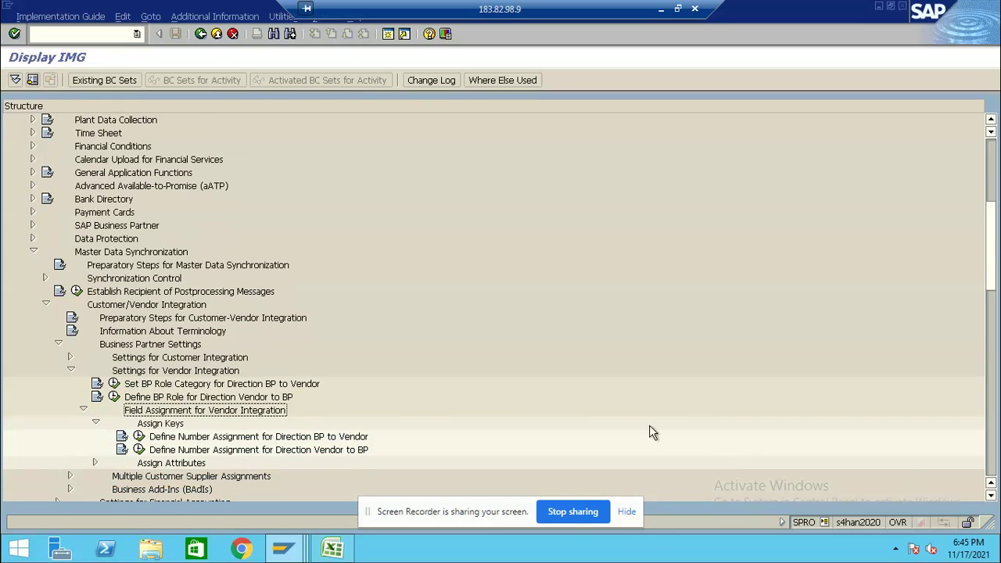
left_click(140, 437)
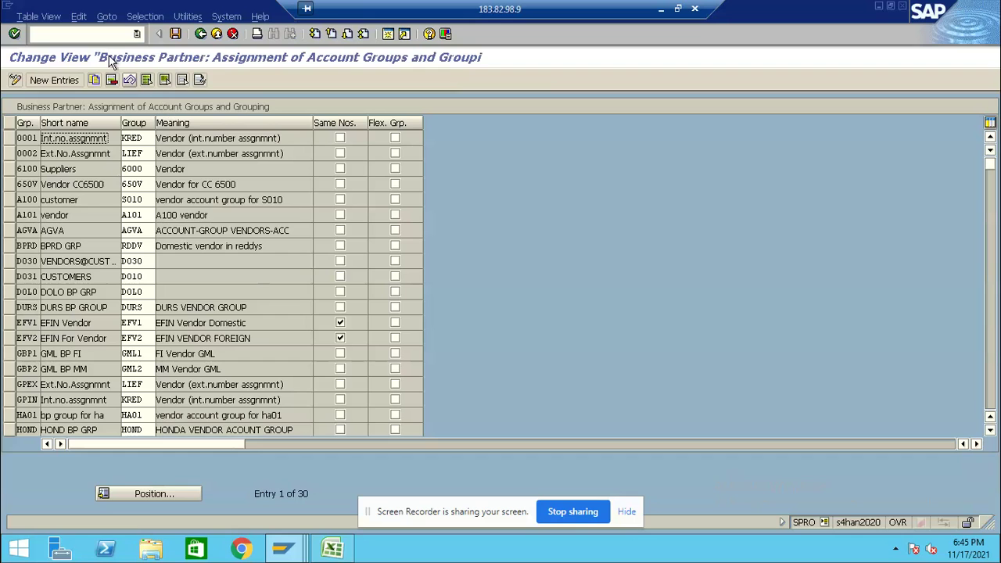
left_click(56, 81)
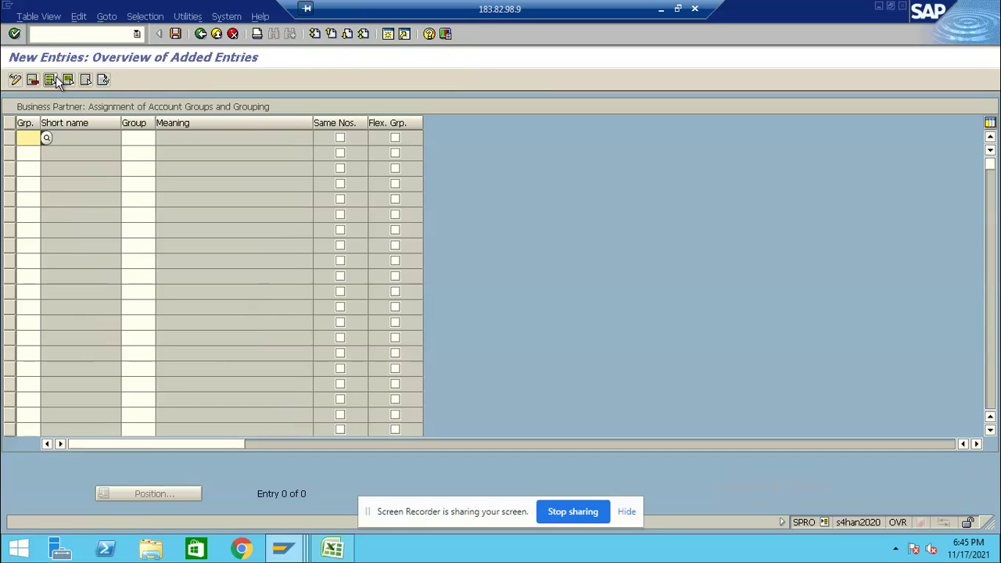
key("F4")
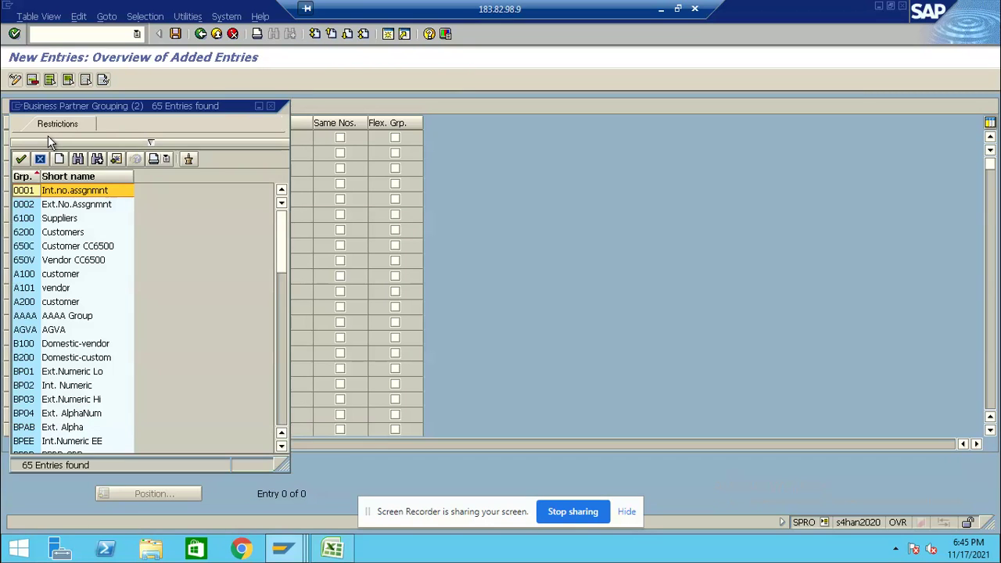
double_click(87, 345)
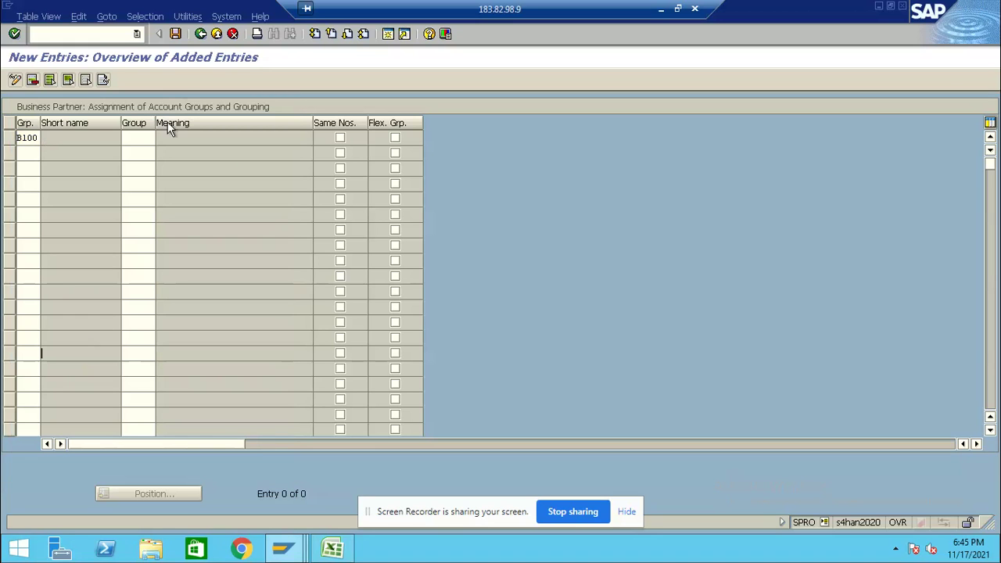
left_click(139, 137)
left_click(160, 138)
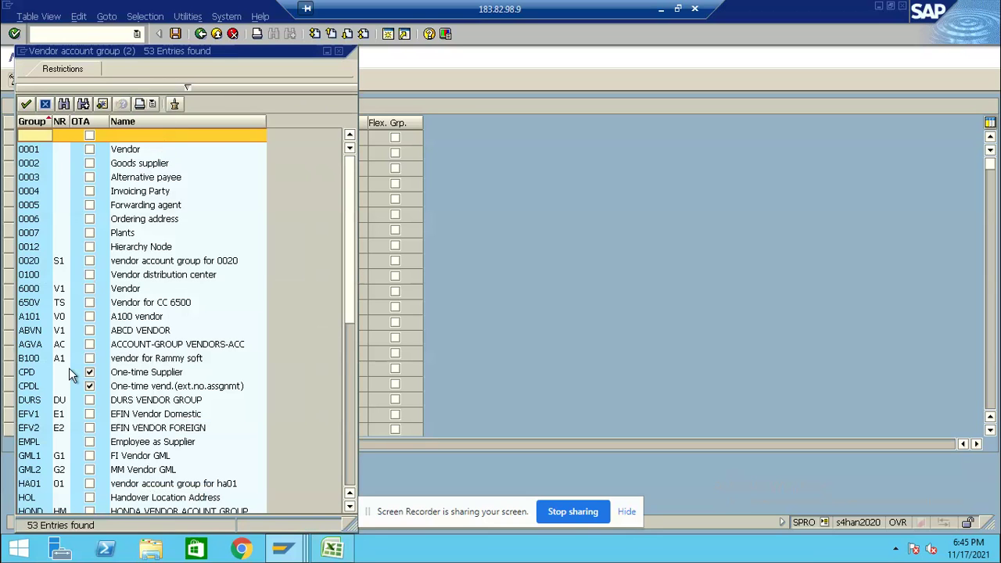
double_click(47, 360)
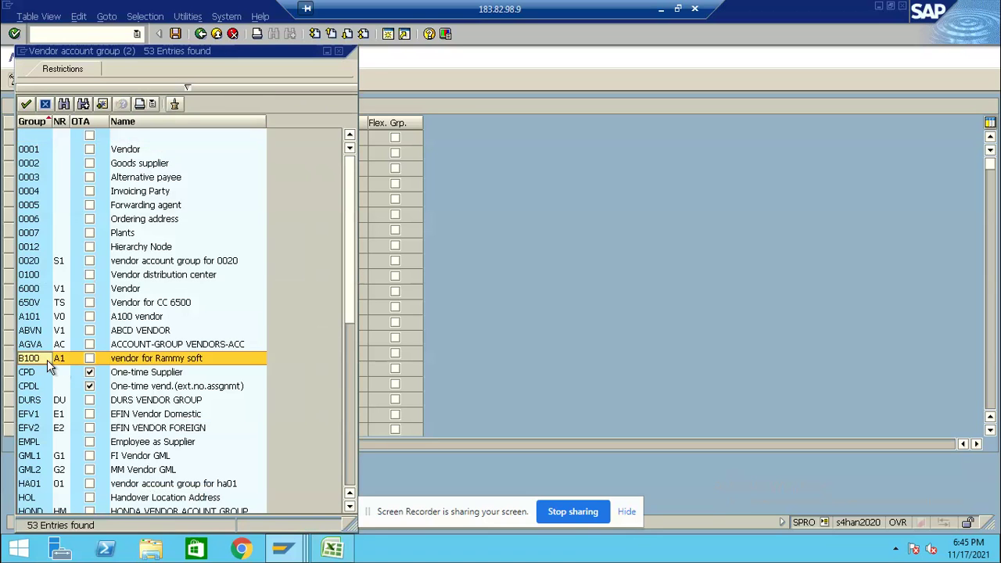
left_click(32, 154)
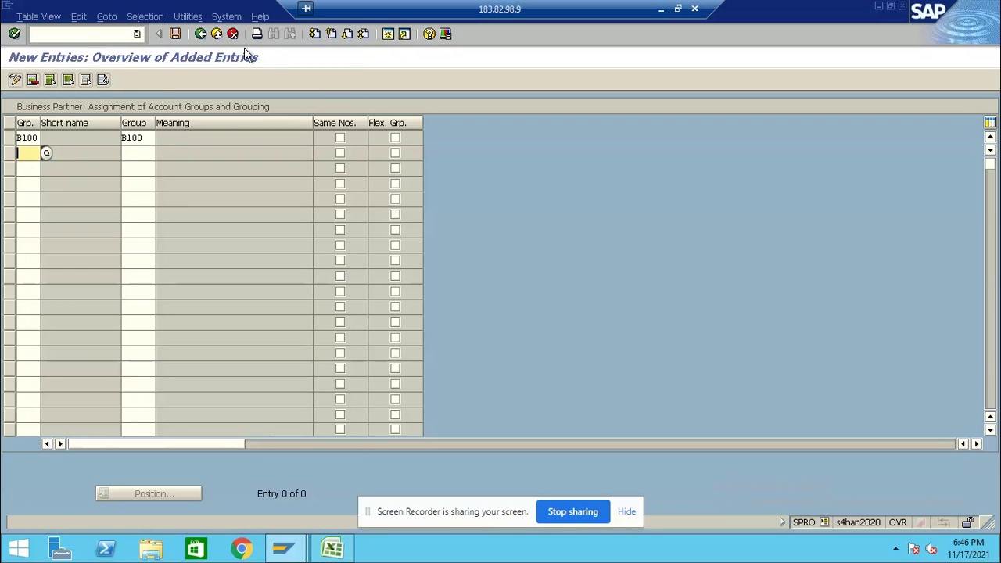
left_click(201, 34)
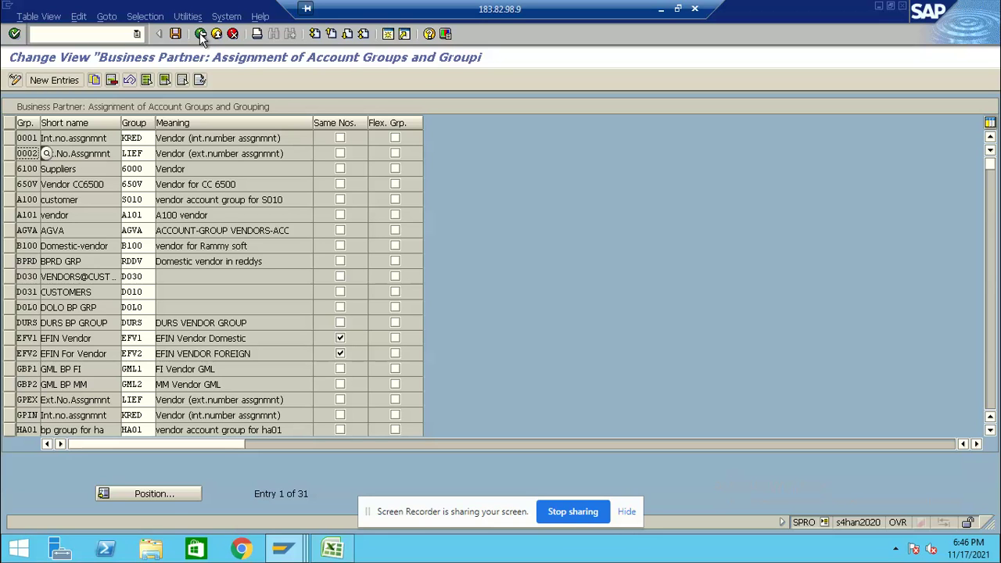
left_click(201, 34)
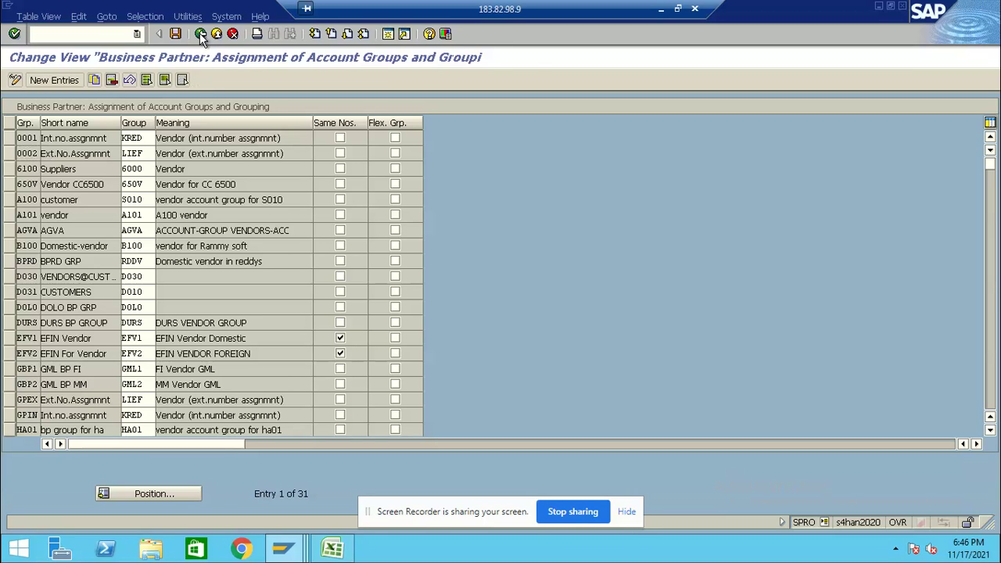
left_click(251, 258)
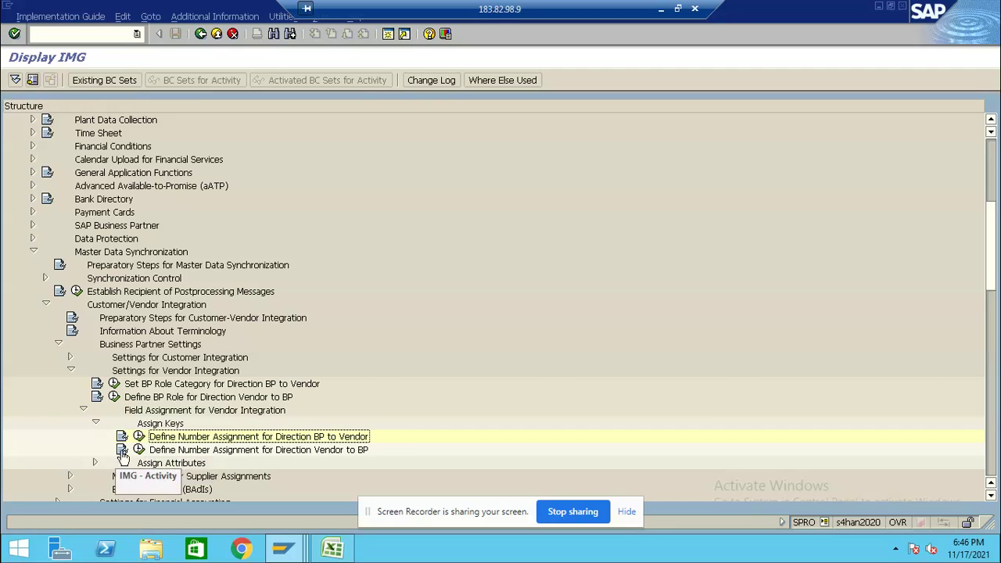
- Review the number assignments for Direction BP to Customer under customer integration and return to the expanded vendor integration settings
left_click(70, 370)
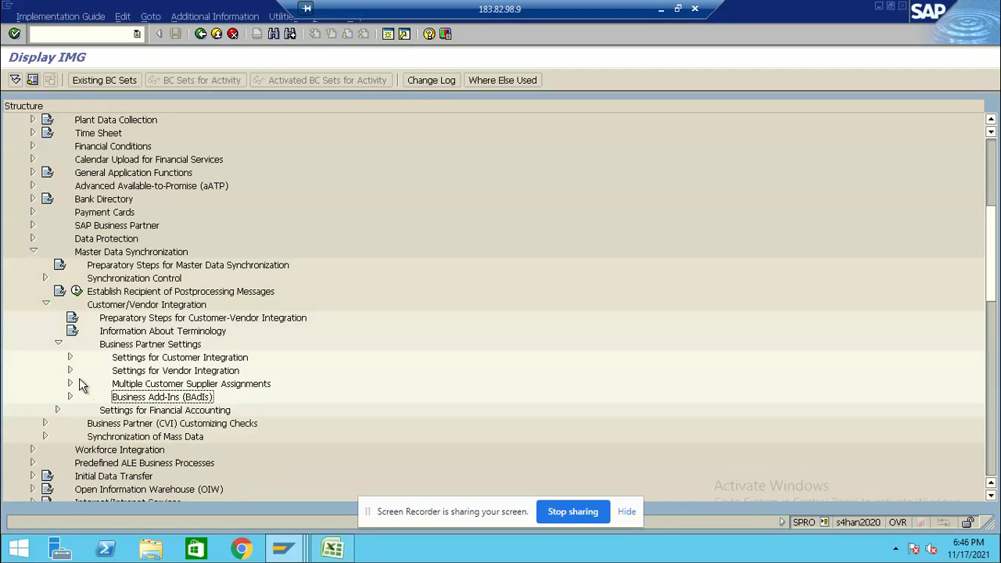
left_click(70, 357)
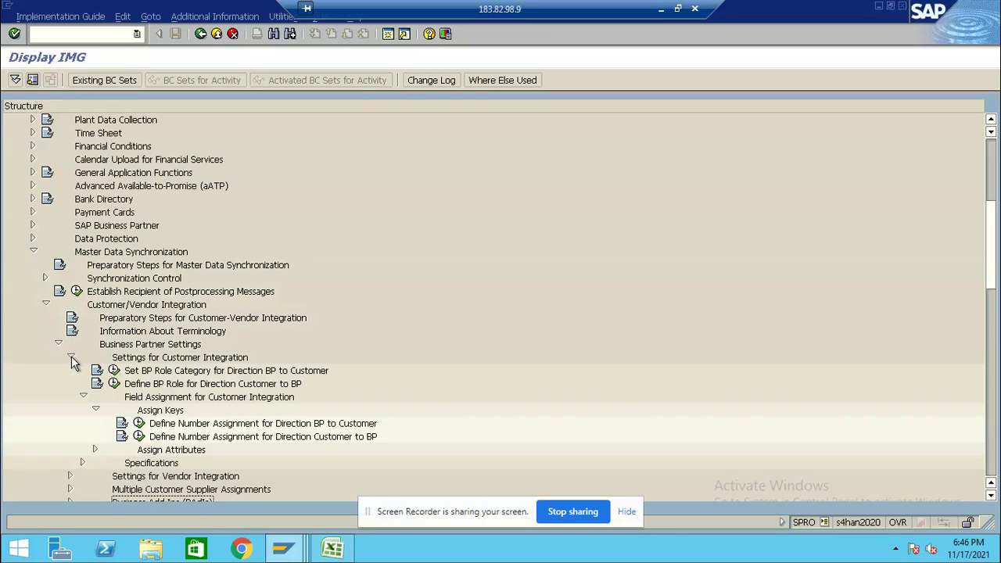
left_click(139, 423)
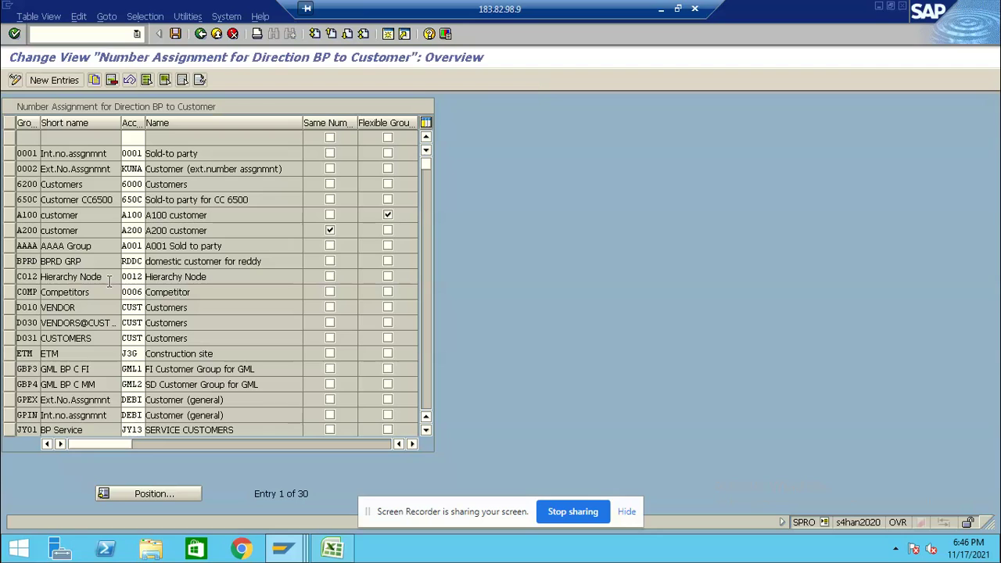
left_click(200, 34)
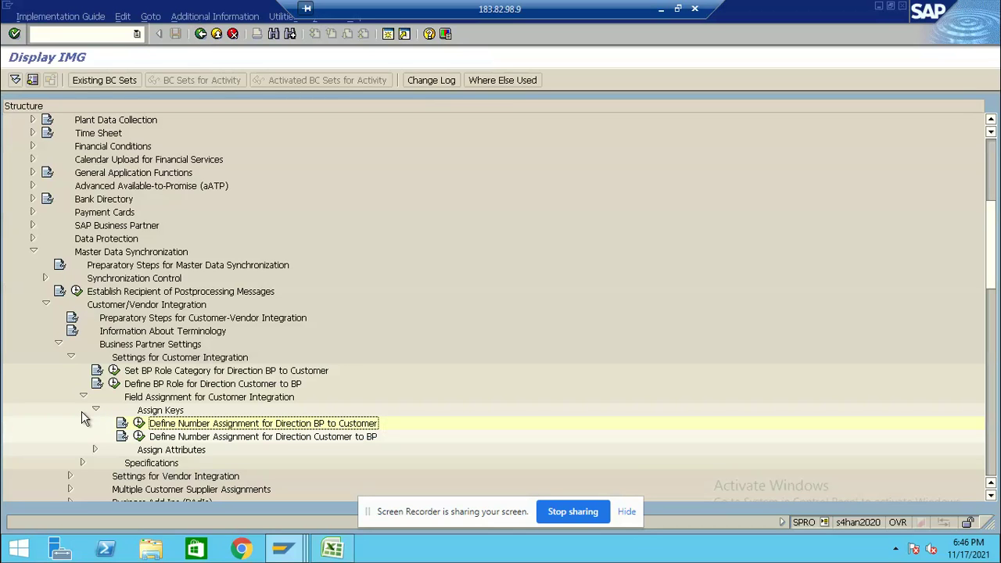
left_click(70, 358)
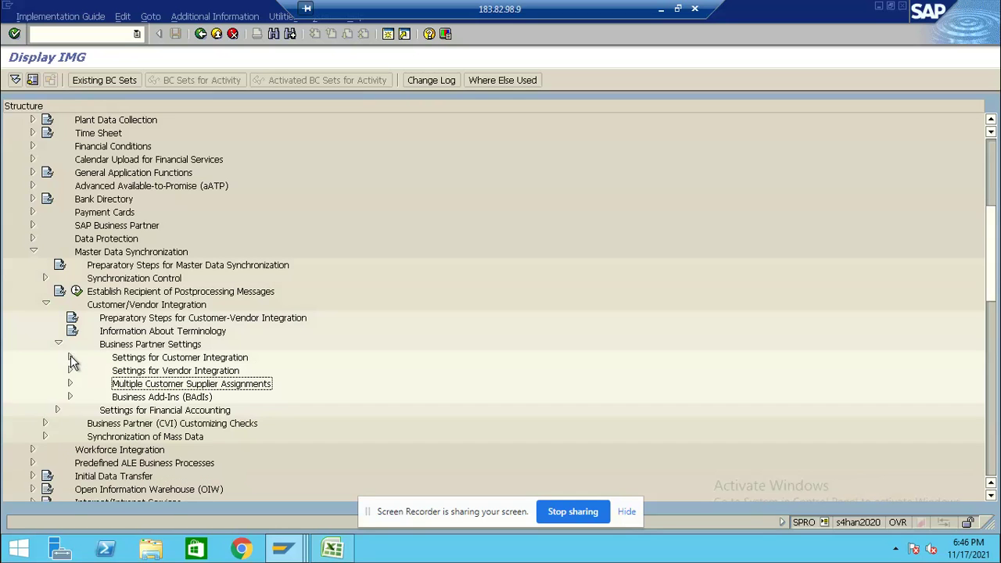
left_click(70, 370)
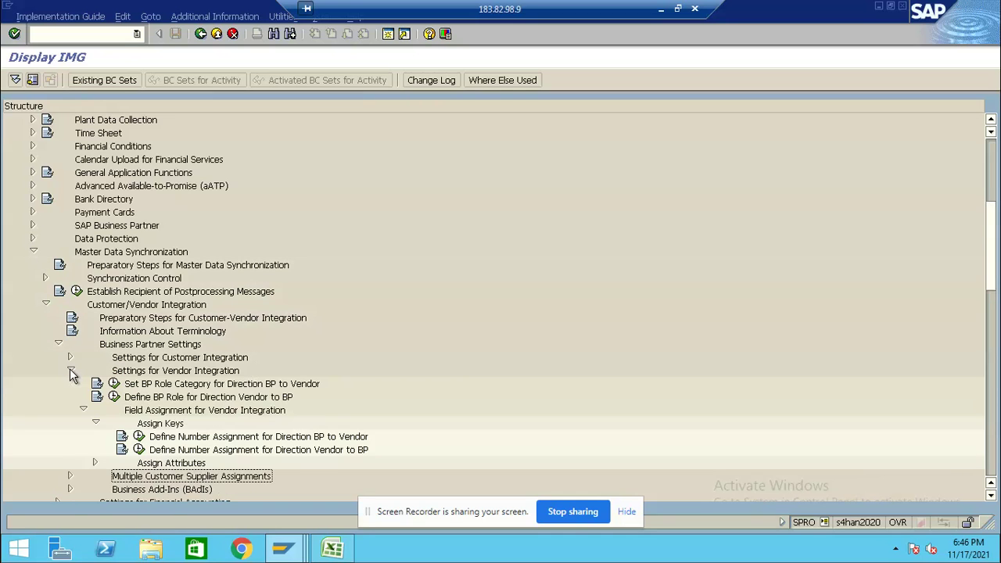
- Start a new entry in Define Number Assignment for Direction BP to Vendor with grouping B200 and vendor account group B100
left_click(140, 438)
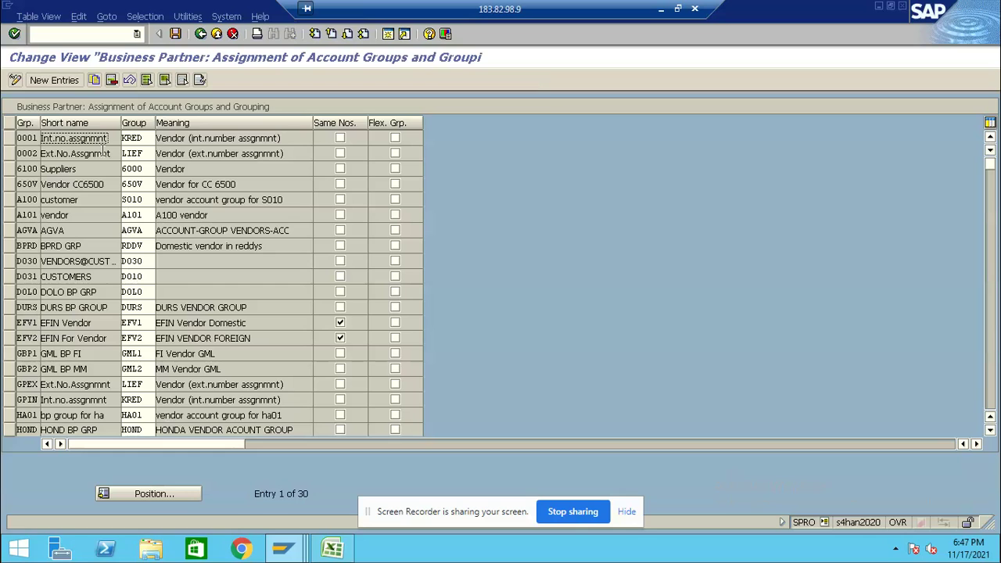
left_click(54, 79)
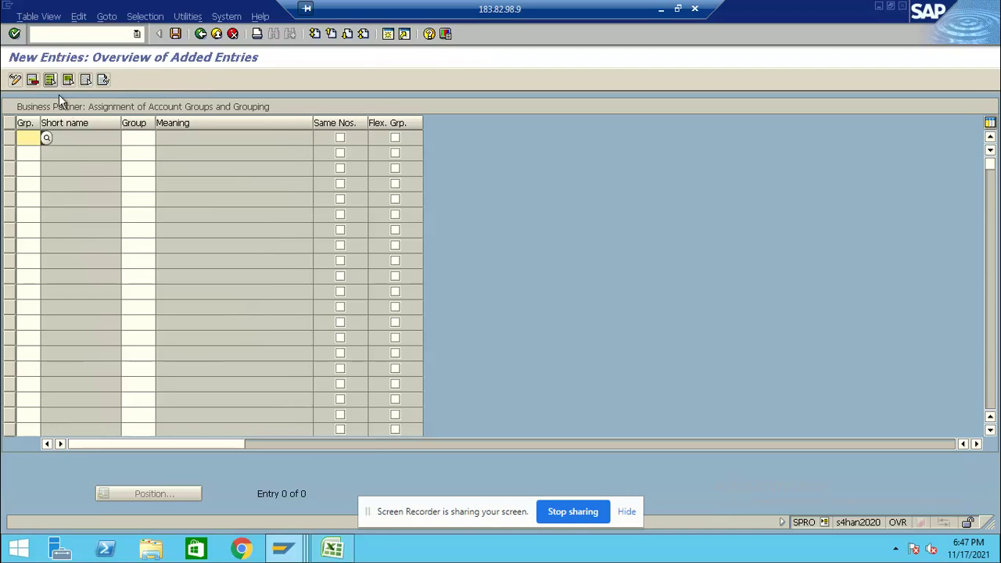
left_click(47, 139)
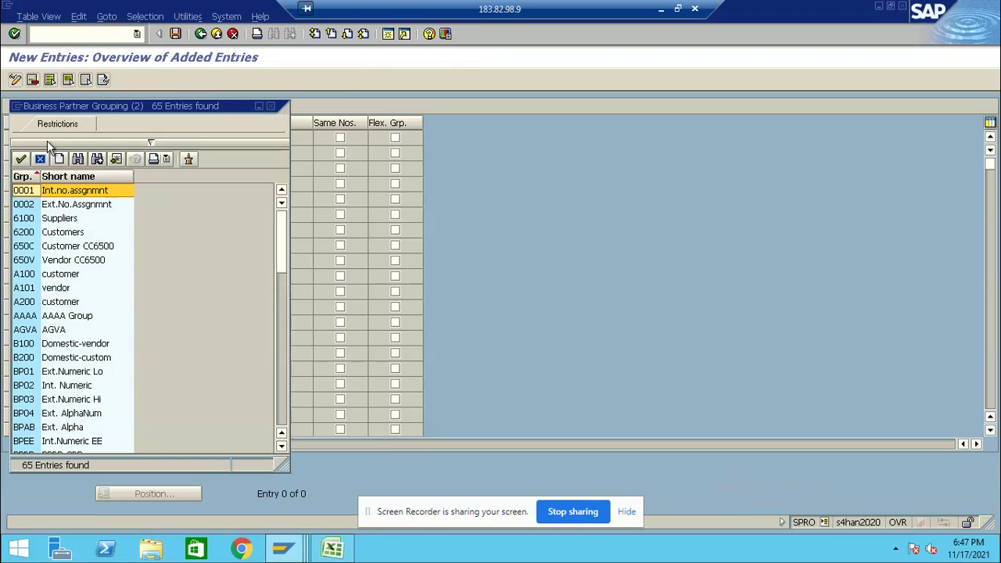
double_click(60, 359)
left_click(137, 136)
left_click(162, 138)
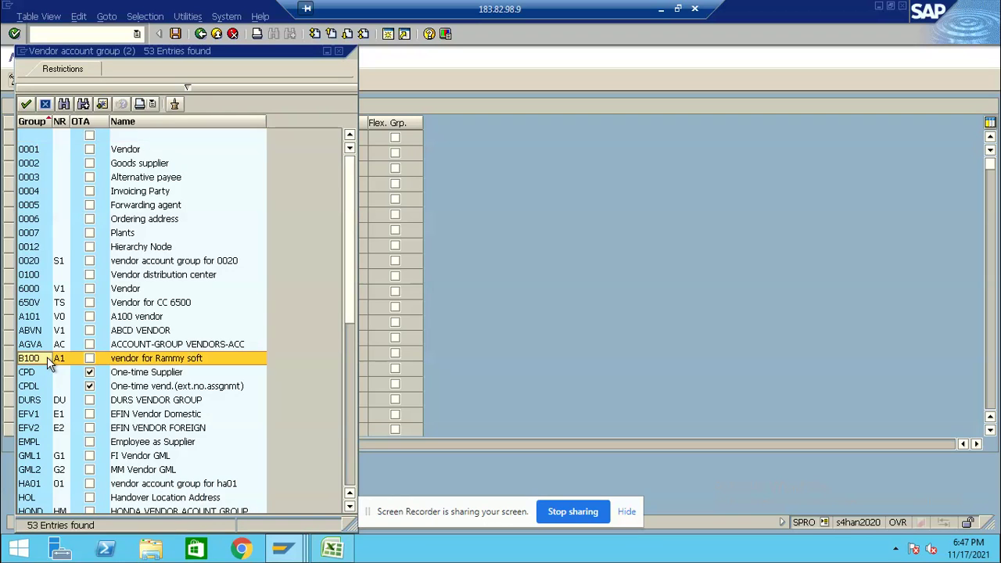
double_click(47, 357)
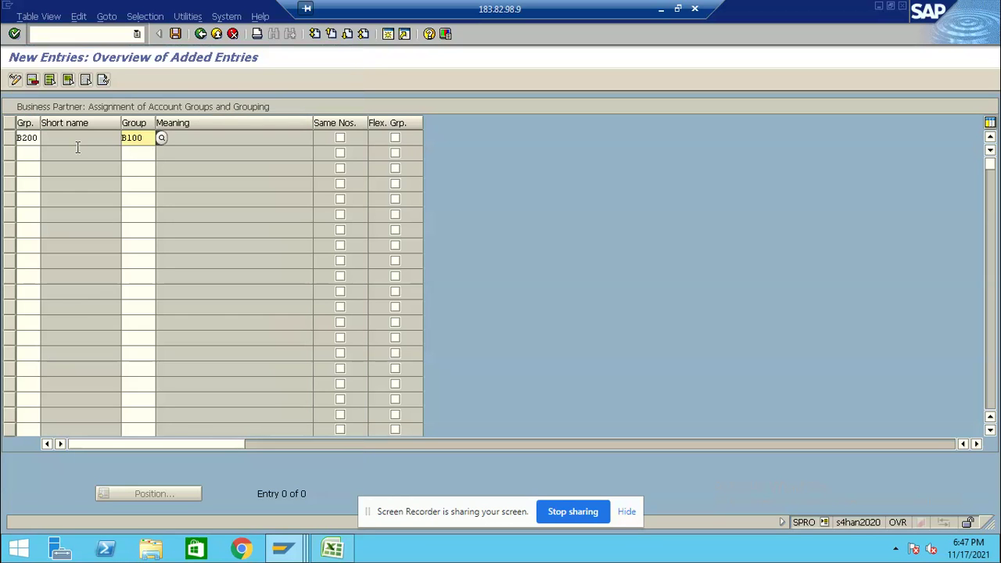
- Change the new entry's business partner grouping to B100 Domestic-vendor and enable Same Nos
left_click(35, 138)
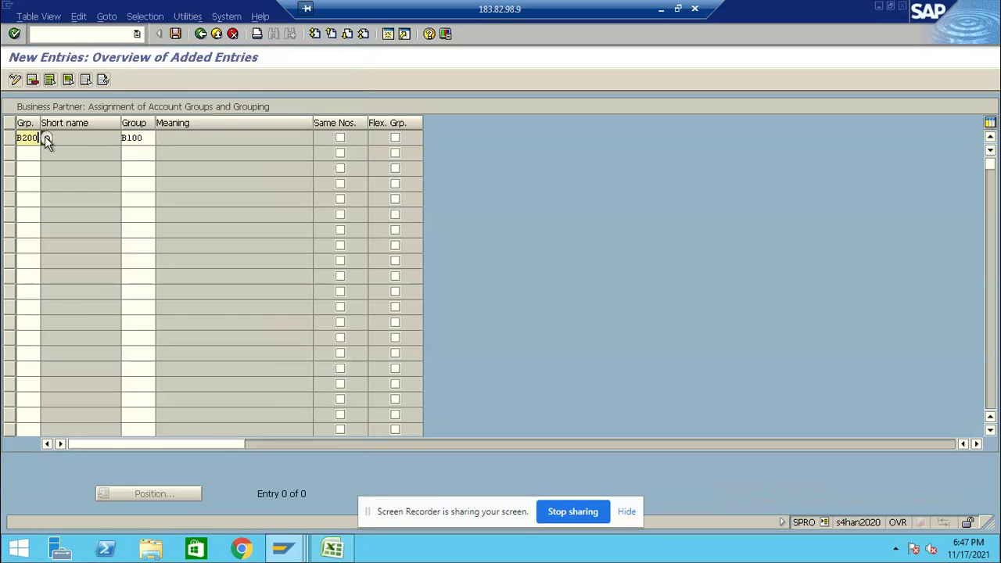
left_click(45, 138)
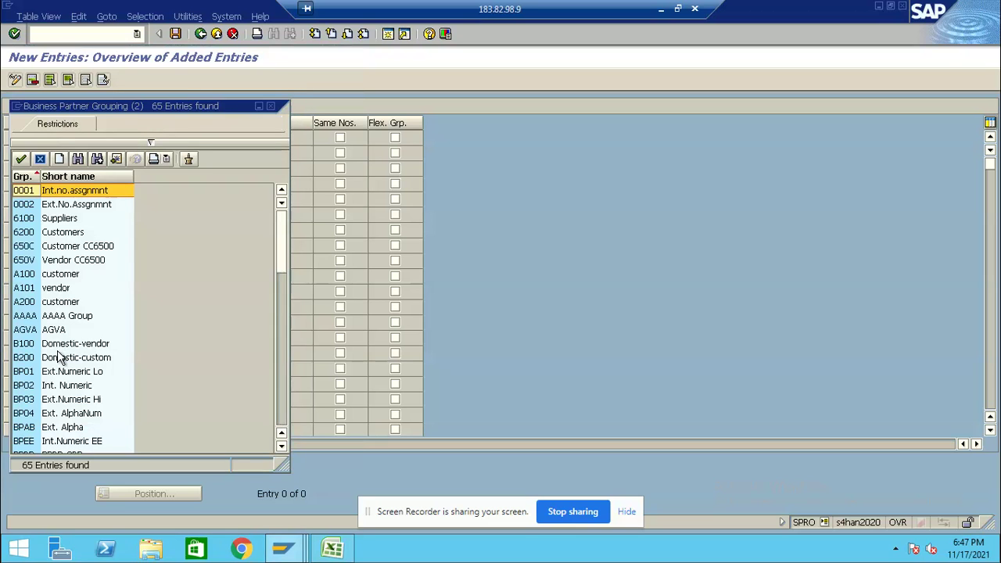
double_click(57, 344)
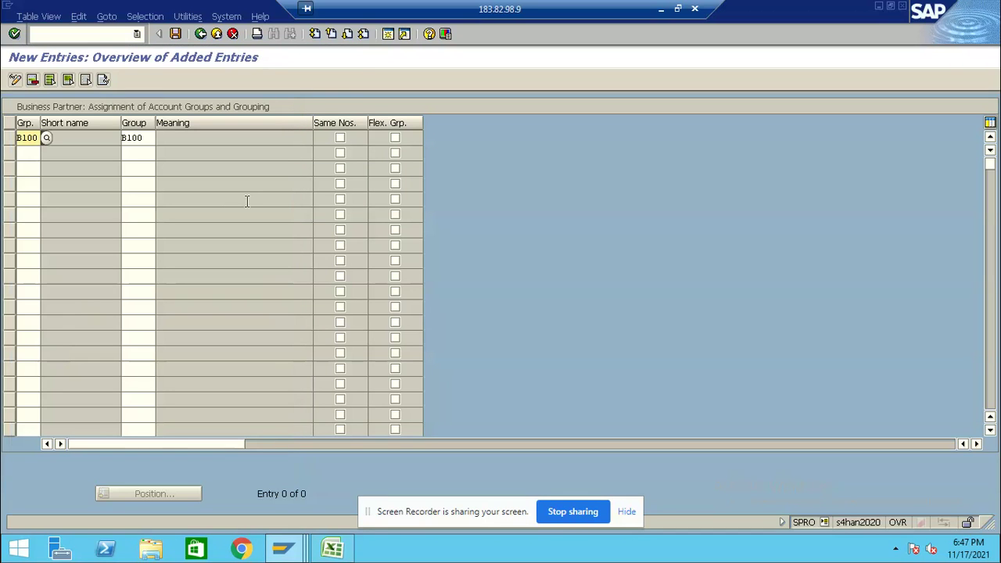
left_click(340, 139)
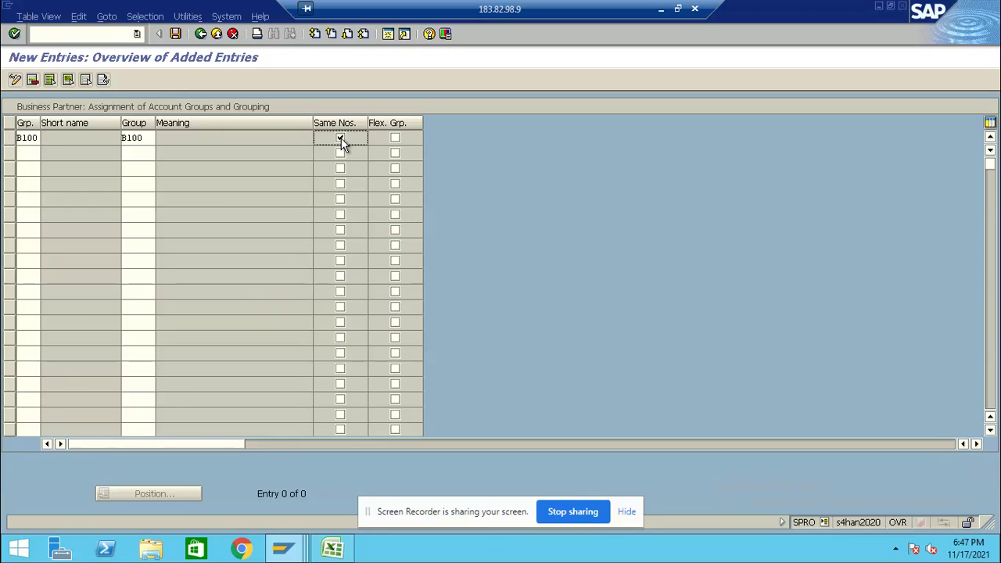
- Save the BP to Vendor assignment in the proposed customizing request and return to the Display IMG structure
key("Return")
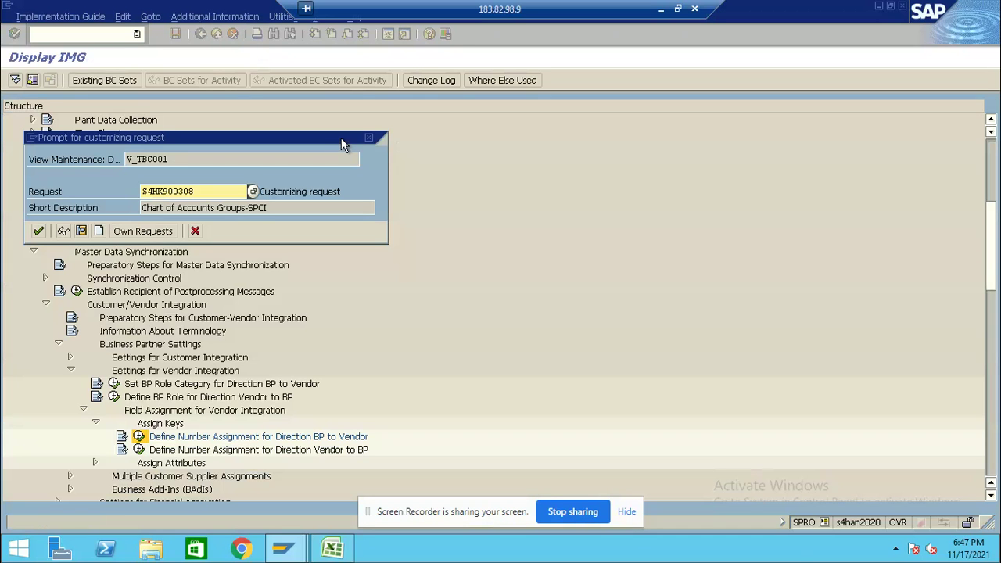
left_click(39, 231)
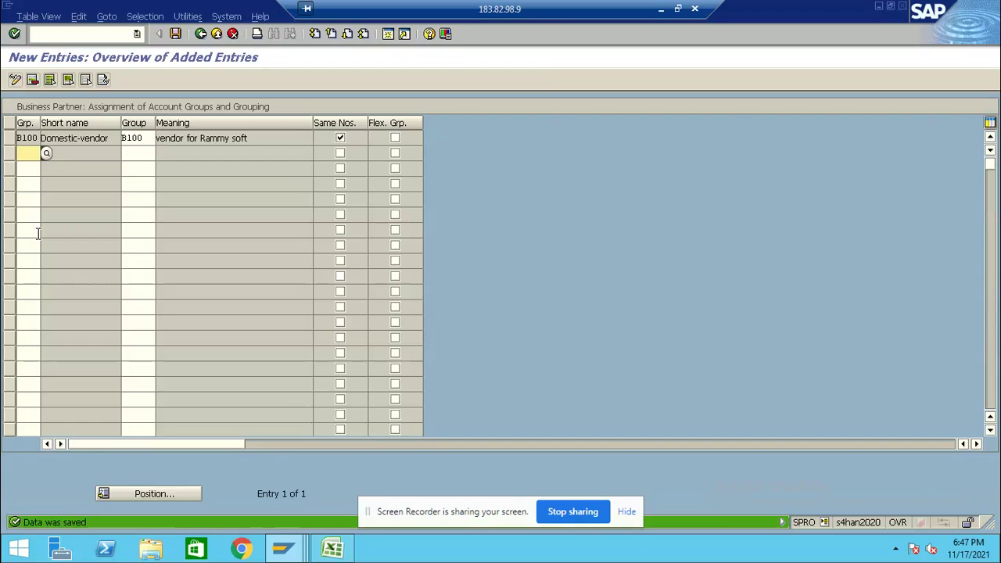
left_click(200, 33)
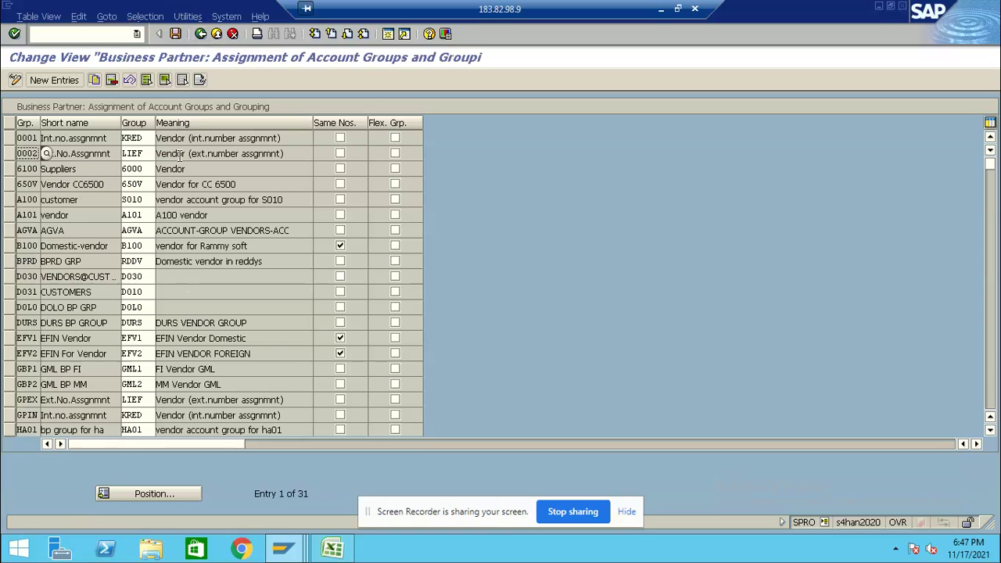
left_click(200, 34)
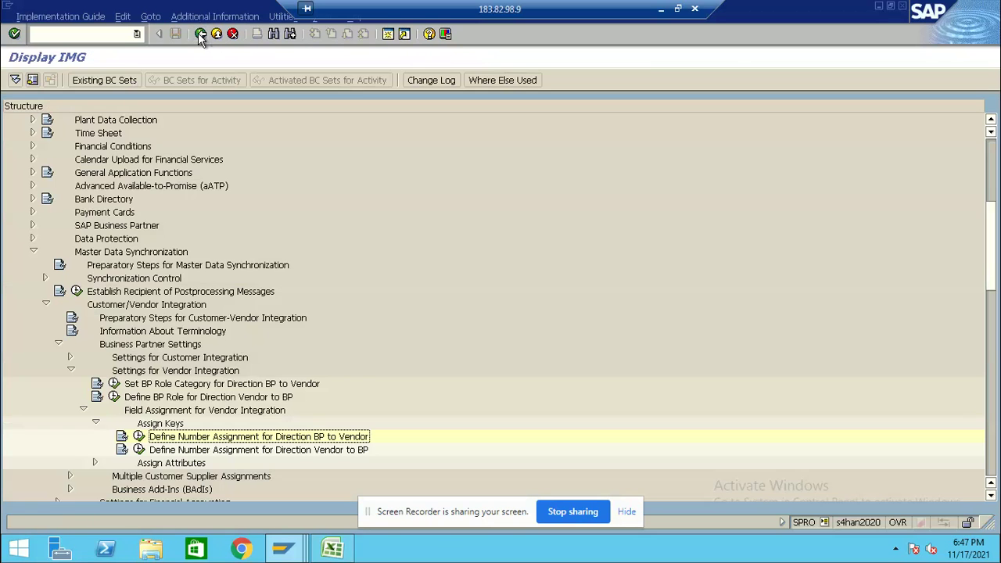
- Add a new entry in Define Number Assignment for Direction Vendor to BP, linking vendor account group B100 to grouping B100
left_click(139, 451)
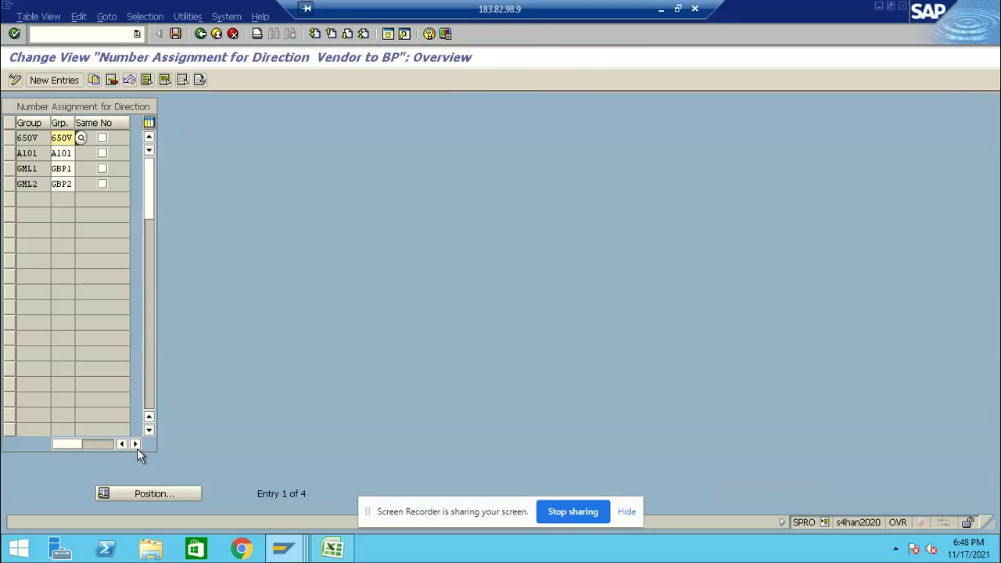
left_click(65, 79)
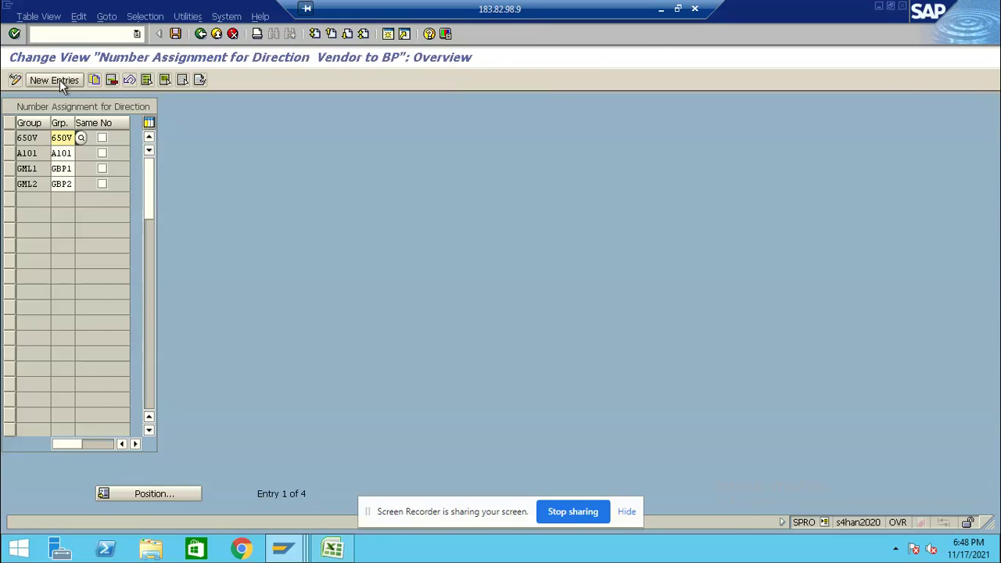
left_click(57, 138)
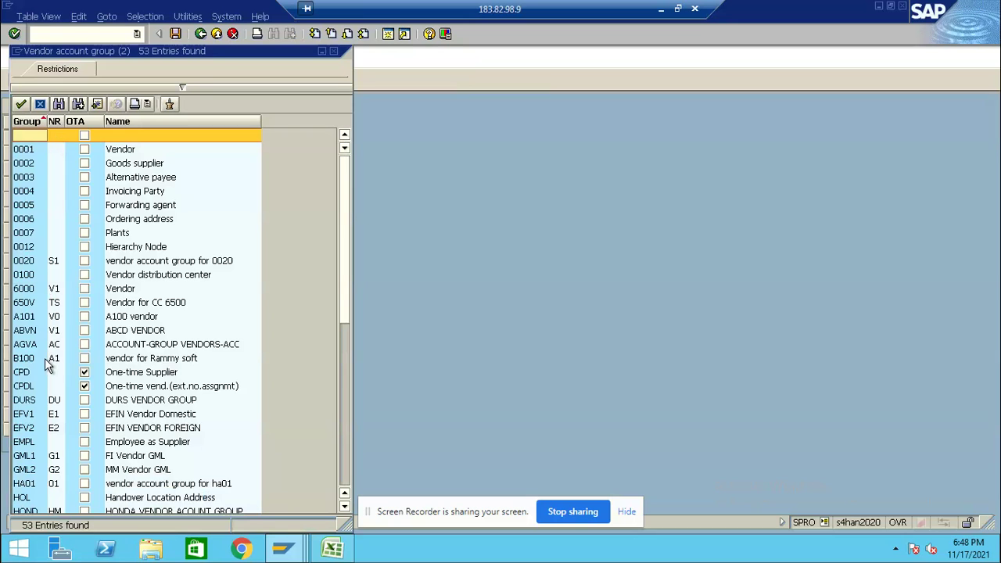
double_click(39, 359)
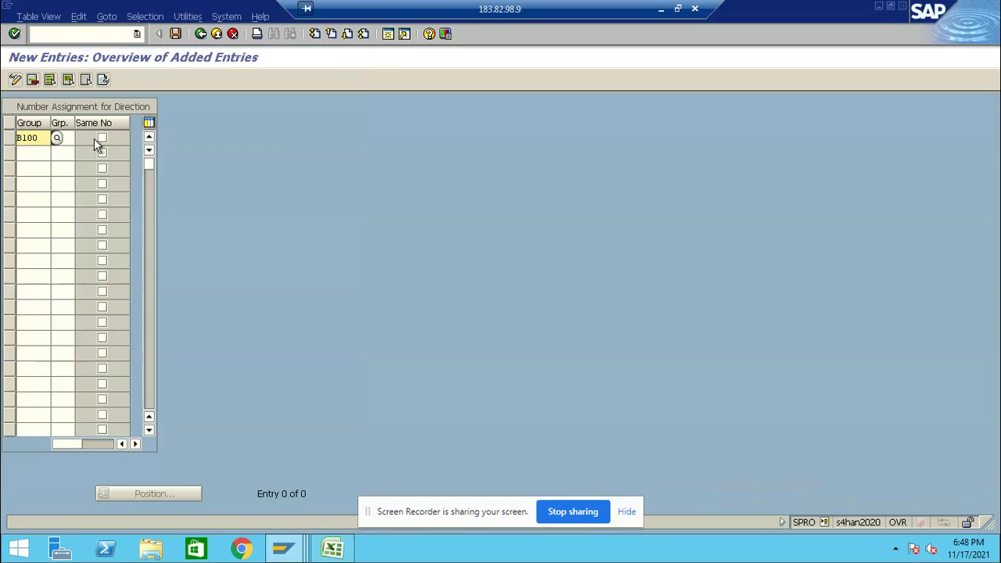
key("Return")
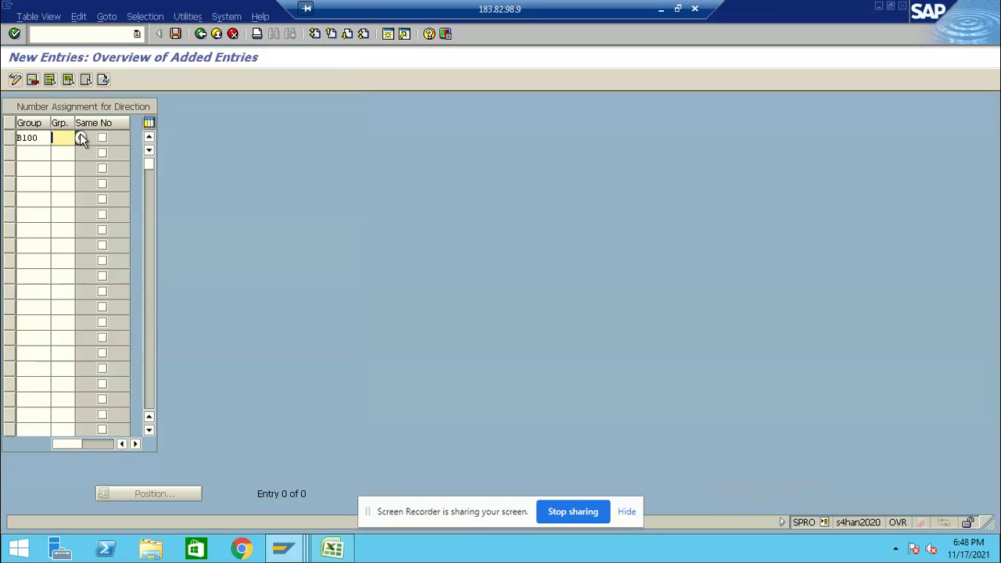
left_click(80, 137)
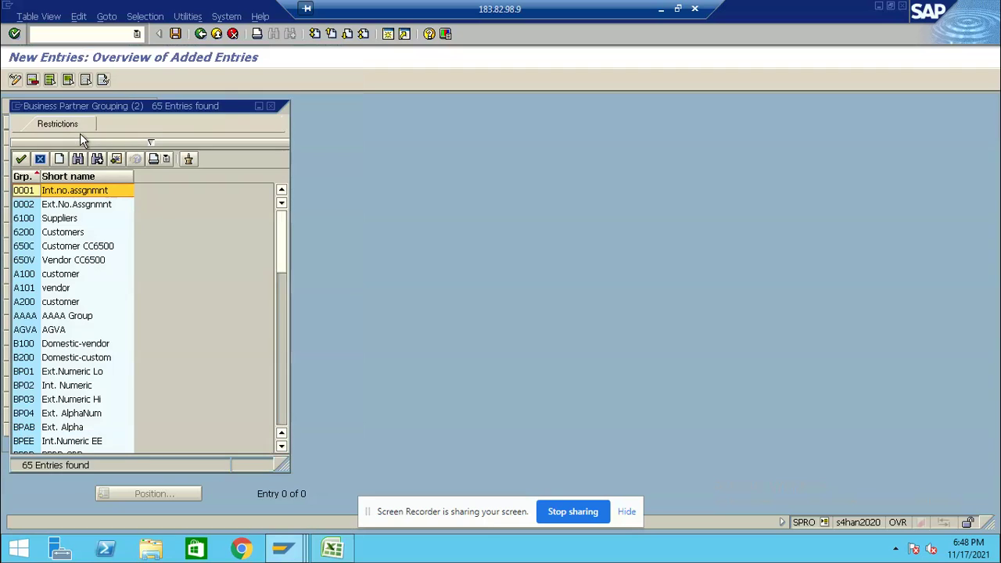
double_click(67, 346)
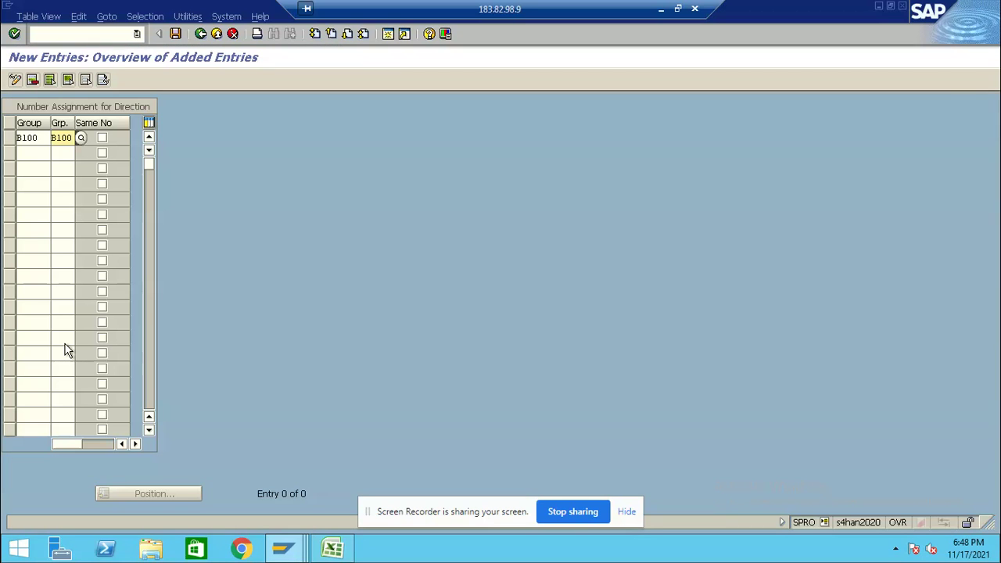
key("Return")
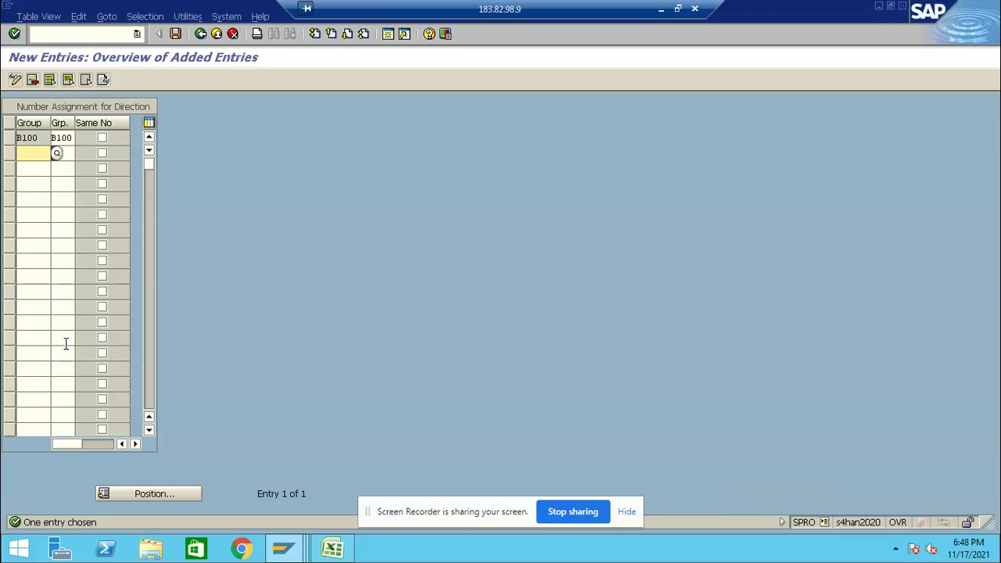
- Save the Vendor to BP assignment in the proposed customizing request and return to the Display IMG structure
key("ctrl+s")
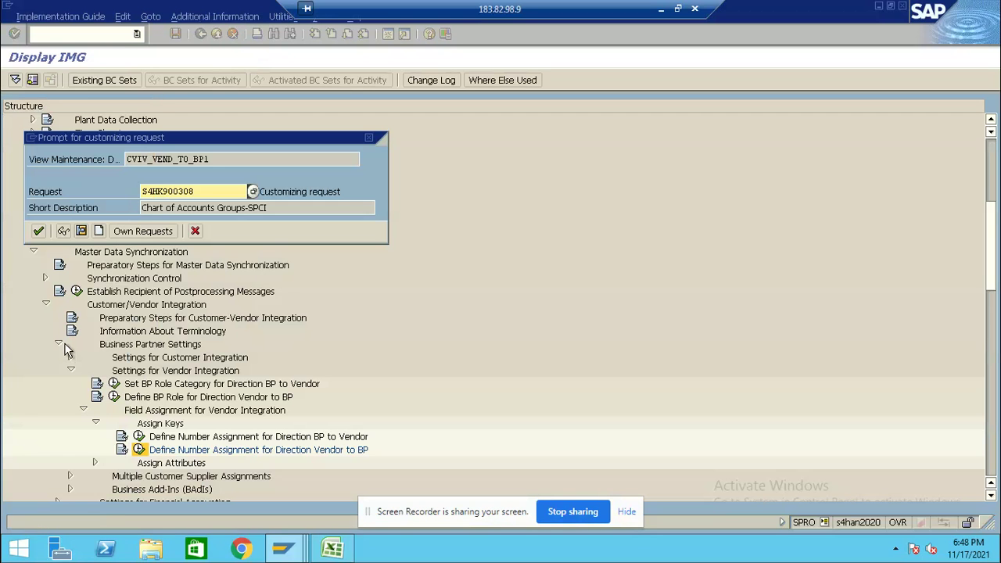
left_click(38, 231)
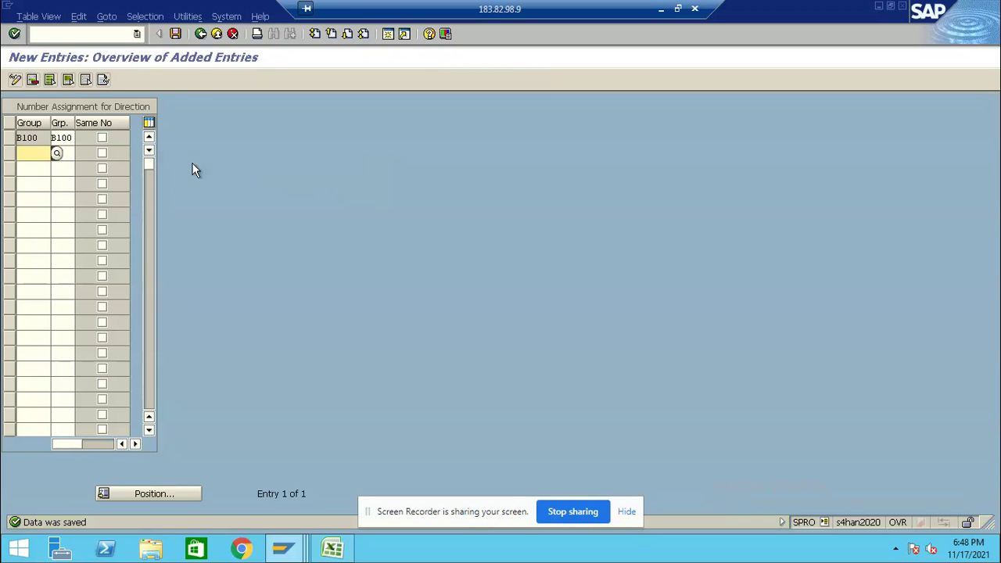
left_click(199, 36)
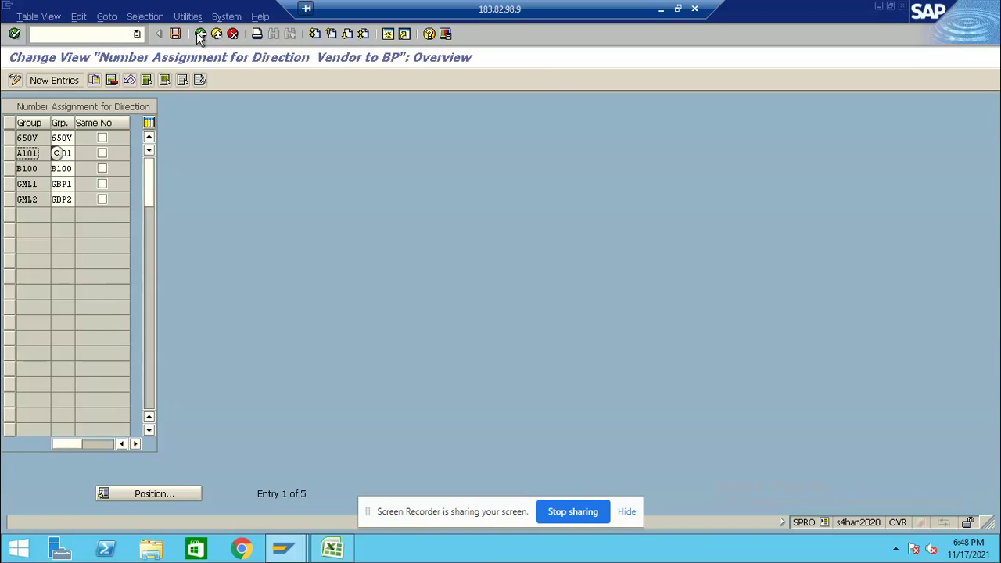
left_click(199, 36)
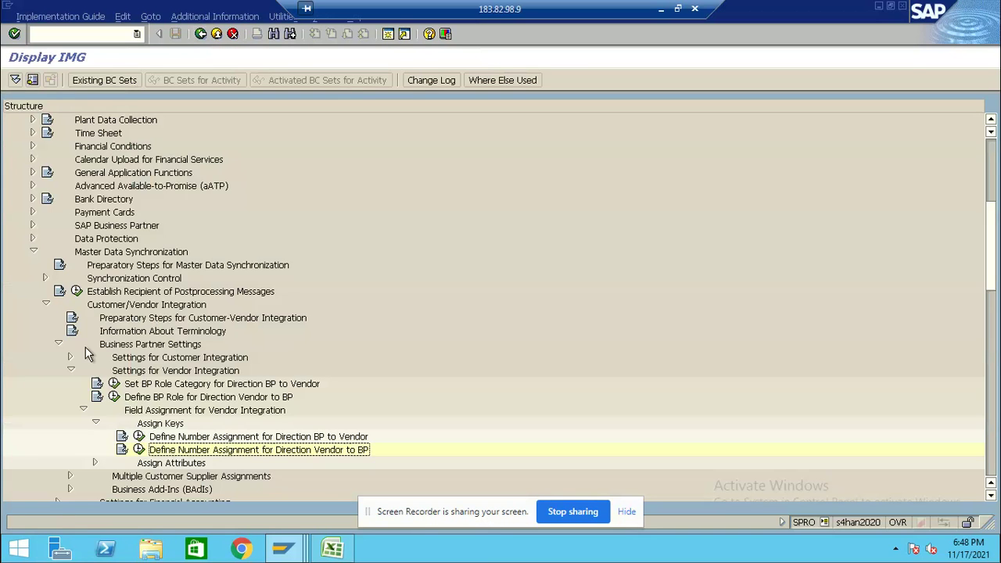
- Start a new entry in Define Number Assignment for Direction BP to Customer with grouping B200 Domestic-custom
left_click(70, 370)
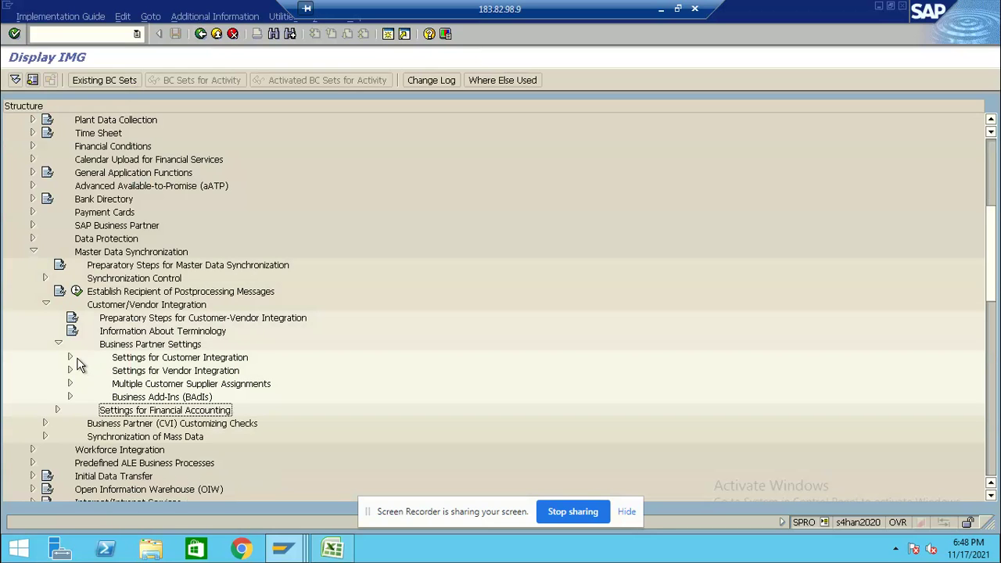
left_click(69, 357)
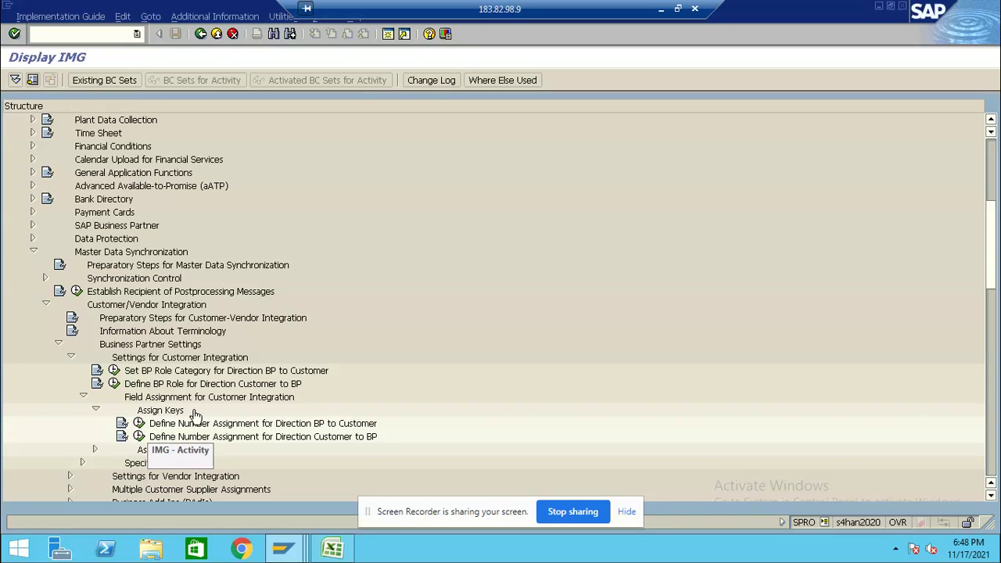
left_click(139, 425)
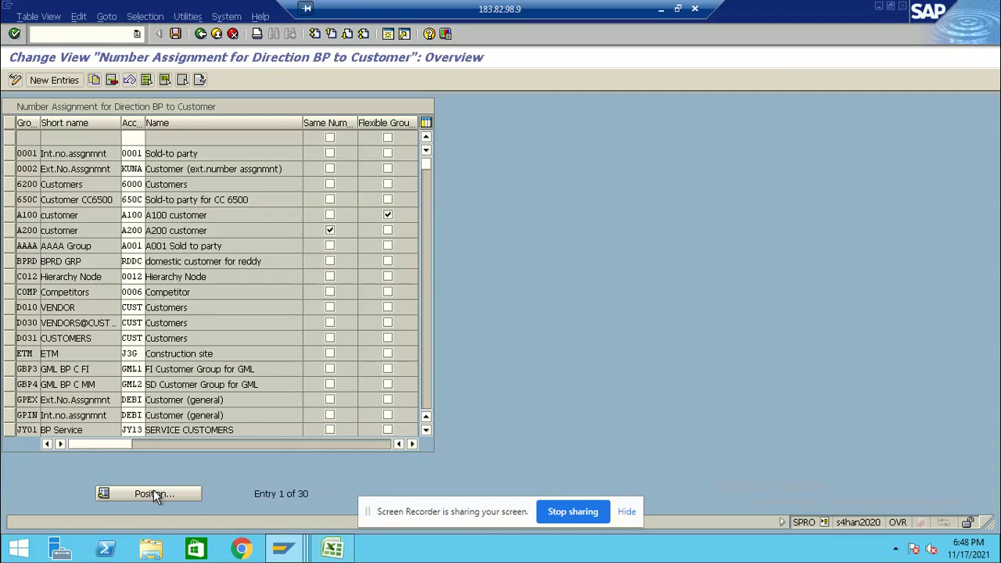
left_click(54, 80)
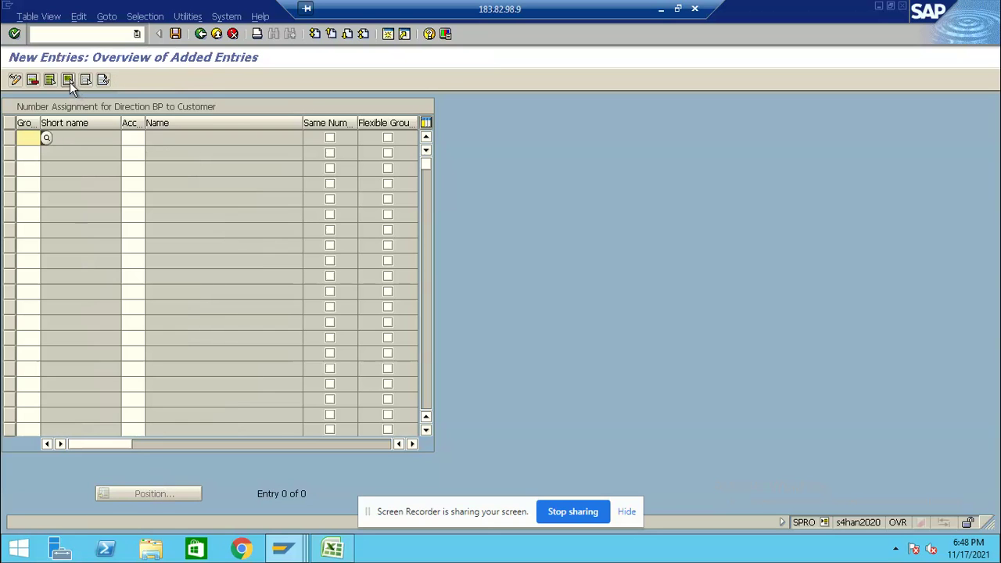
left_click(47, 138)
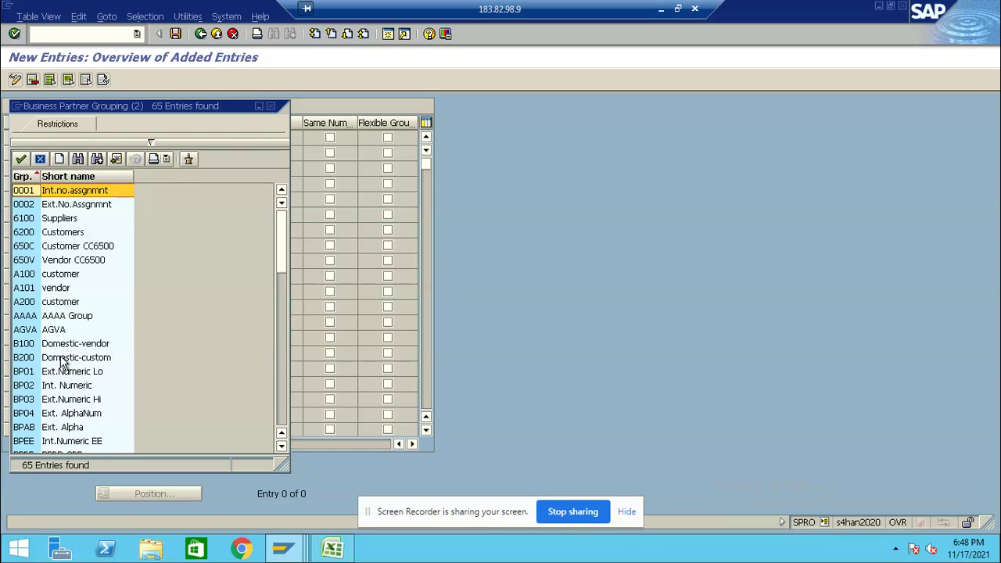
double_click(61, 358)
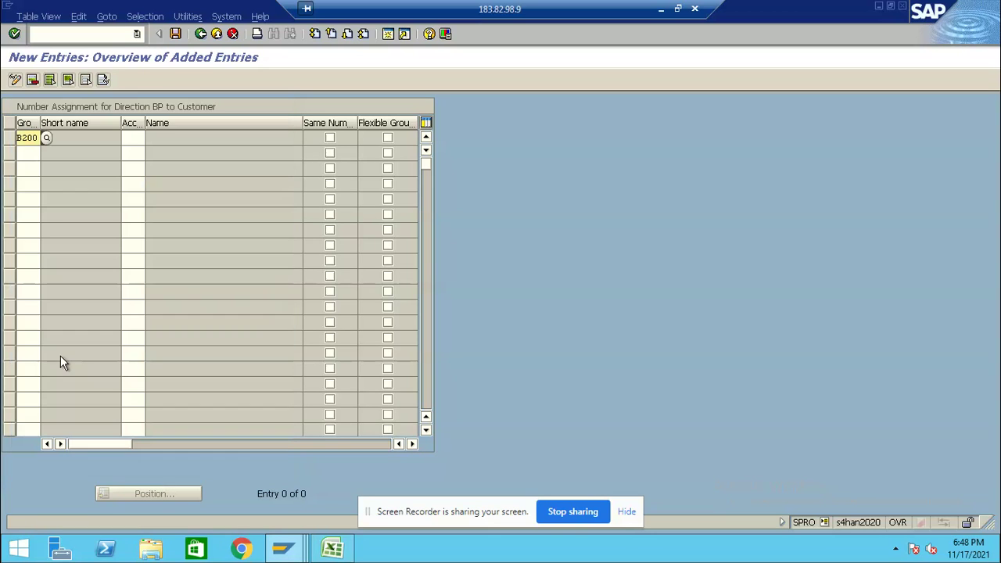
- Assign customer account group B200 to the new BP to Customer entry and enable Same Numbers
left_click(133, 137)
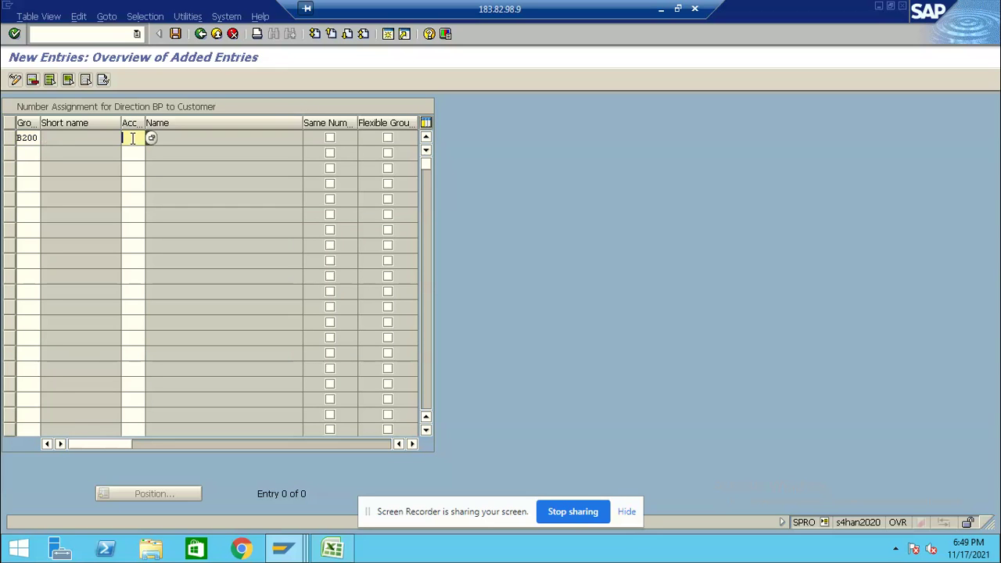
left_click(149, 138)
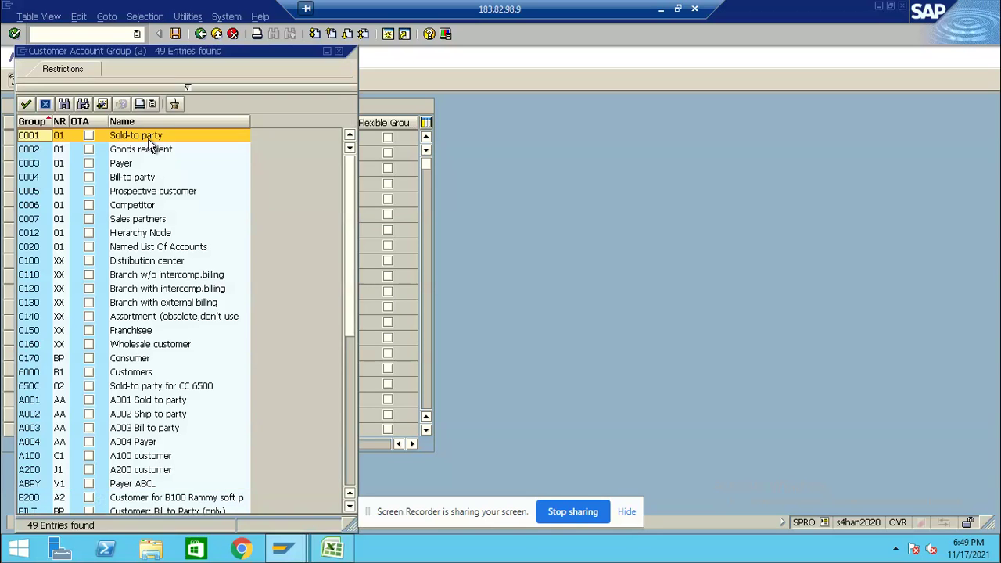
double_click(111, 498)
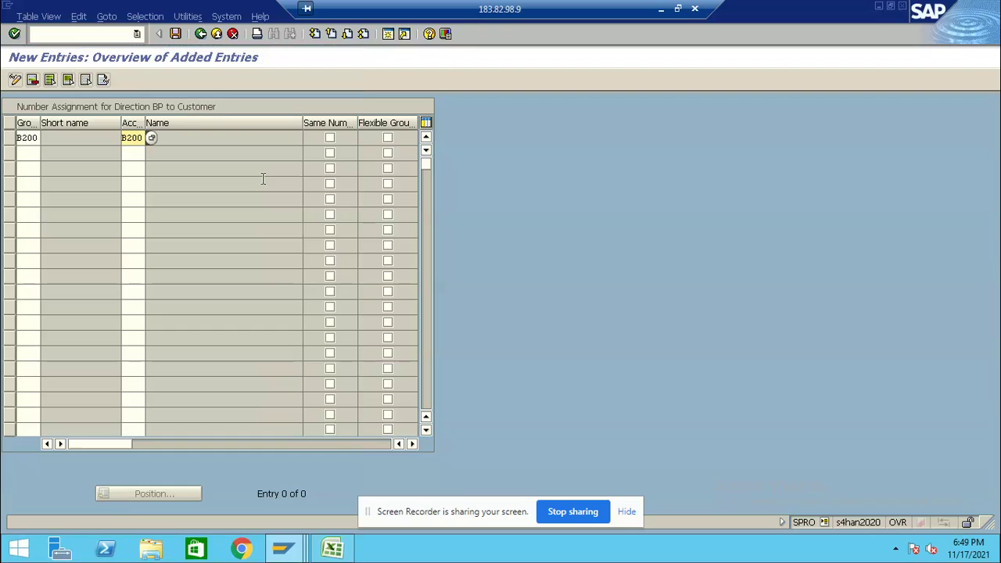
left_click(330, 139)
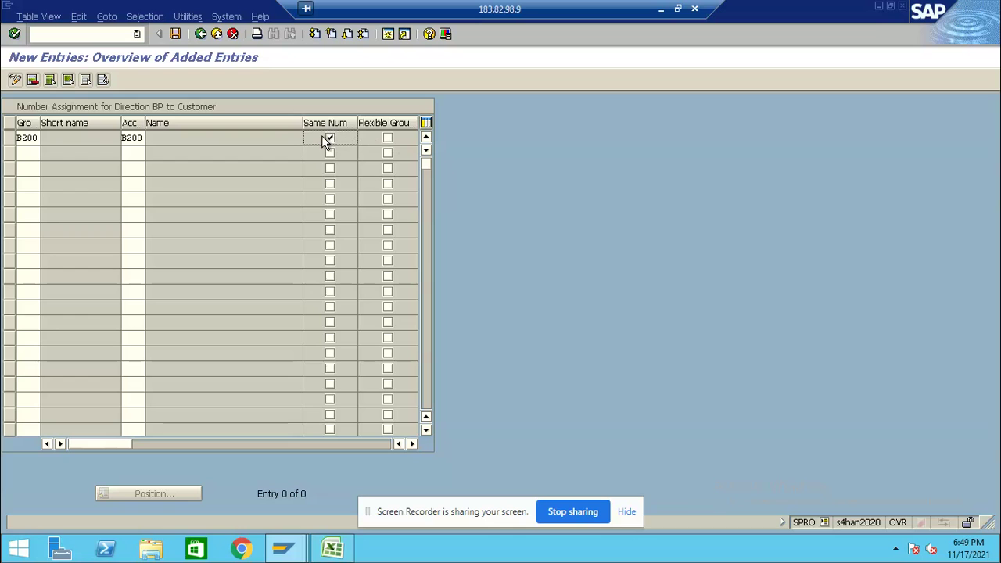
key("Return")
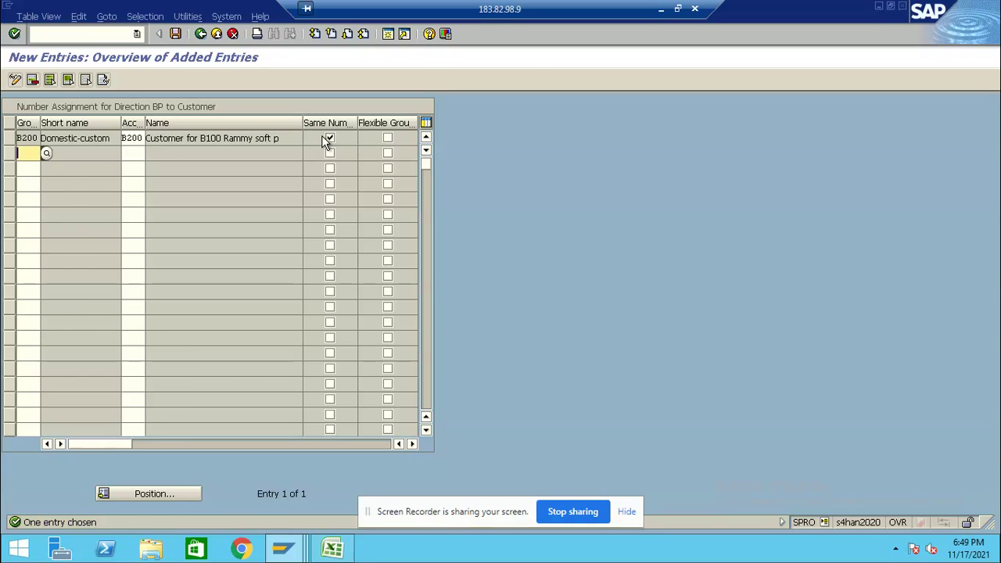
- Save the BP to Customer assignment in the proposed customizing request and return to the Display IMG structure
key("ctrl+s")
left_click(38, 231)
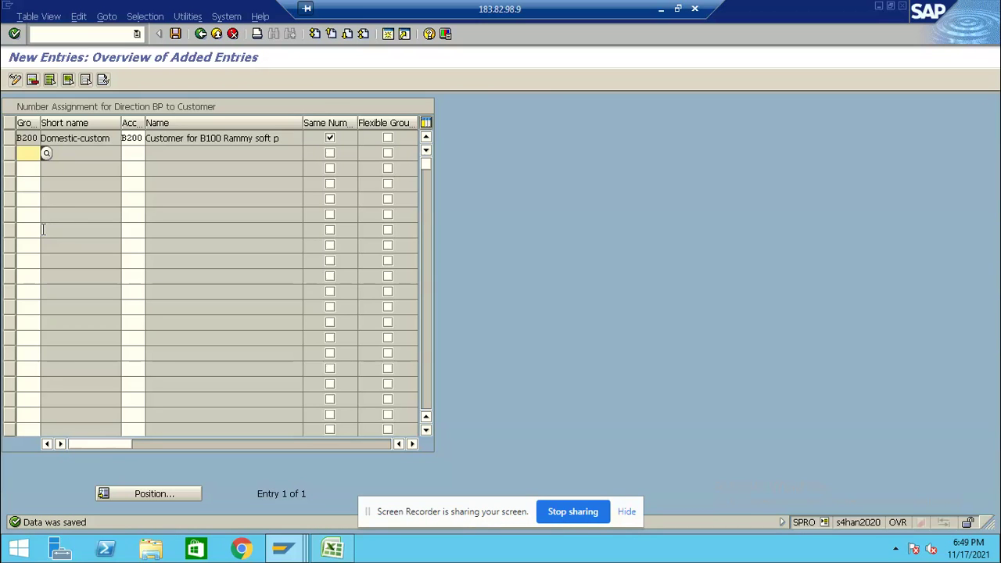
left_click(201, 34)
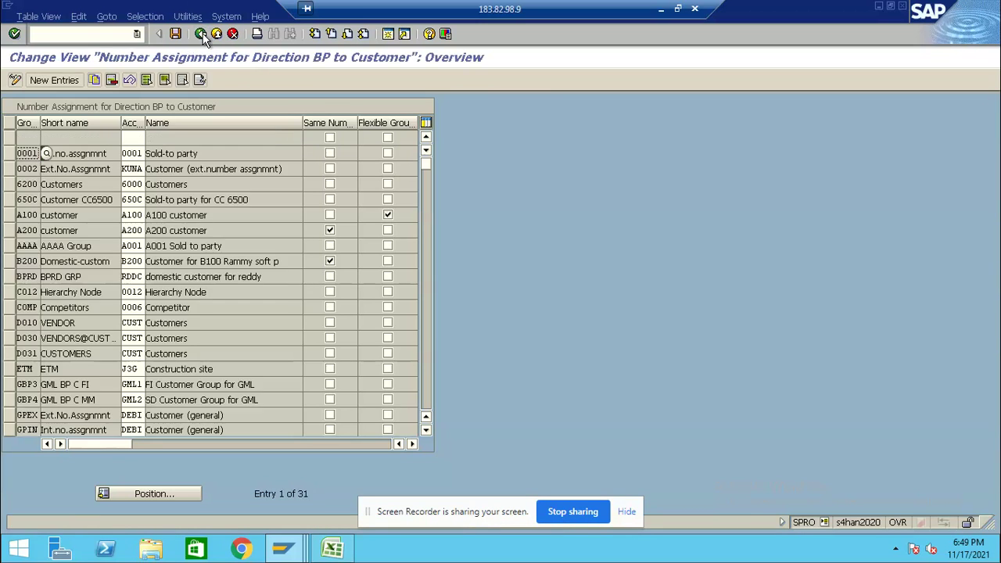
left_click(201, 33)
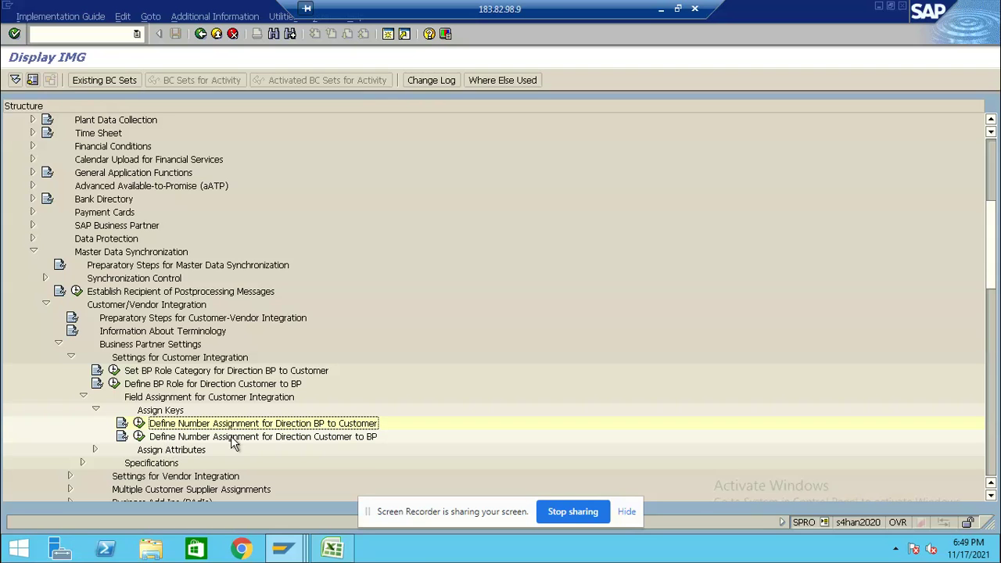
- Add a new entry in Define Number Assignment for Direction Customer to BP, linking customer account group B200 to grouping B200
left_click(138, 436)
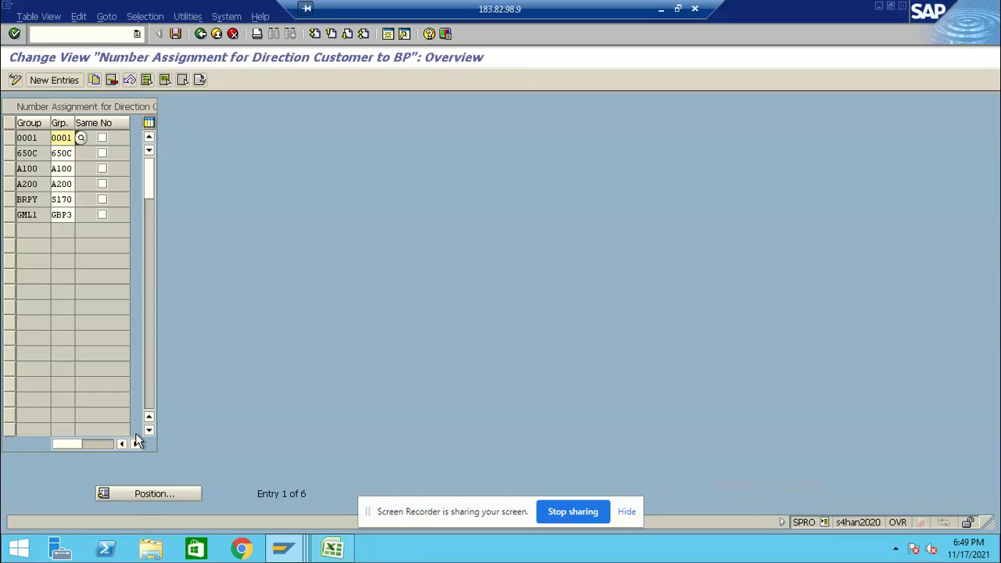
left_click(61, 80)
left_click(57, 139)
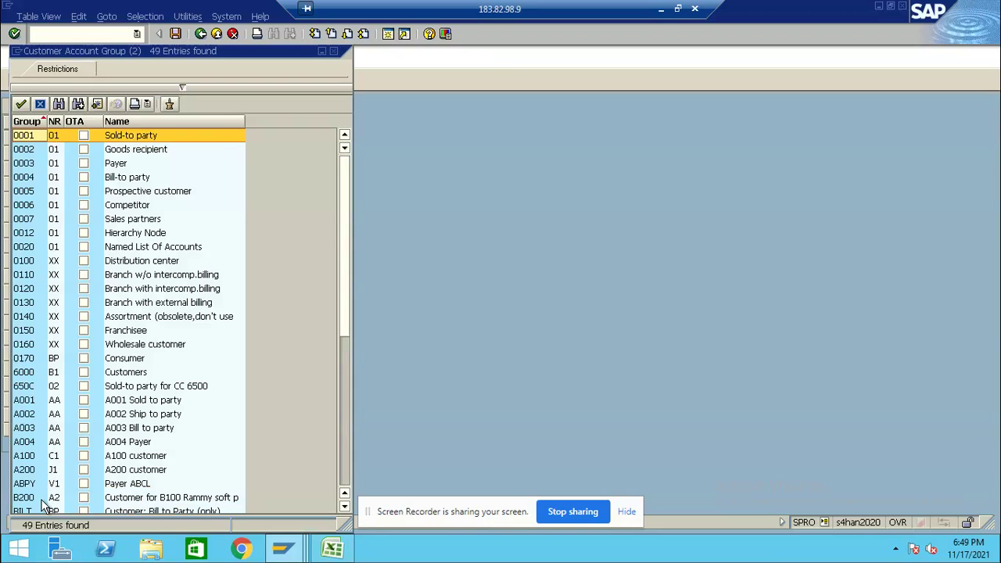
double_click(33, 497)
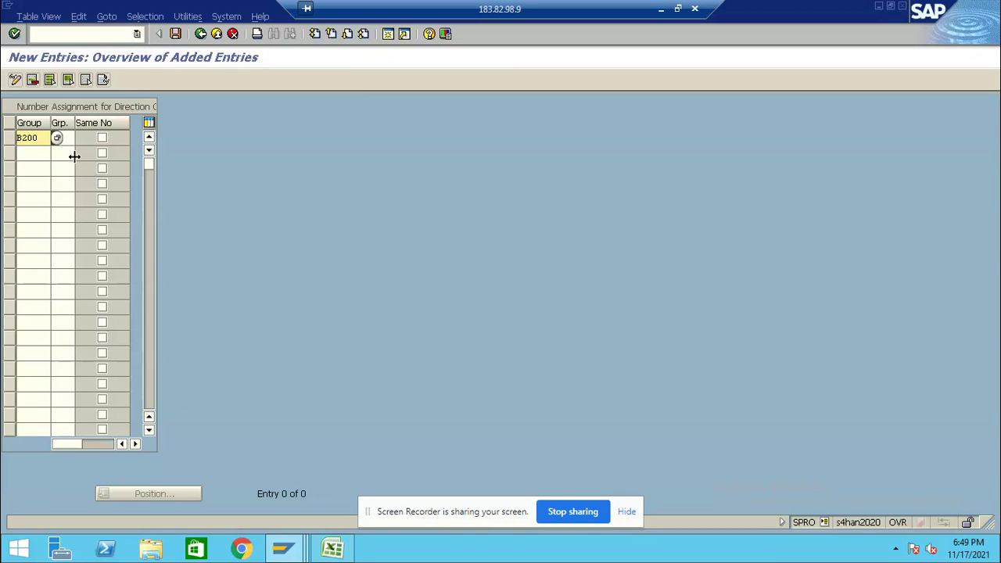
left_click(70, 138)
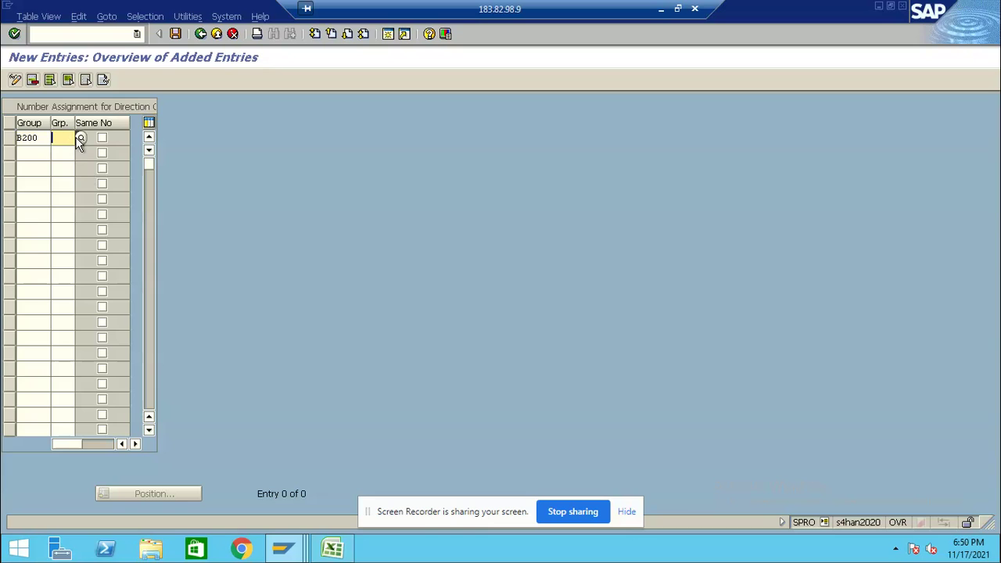
left_click(79, 139)
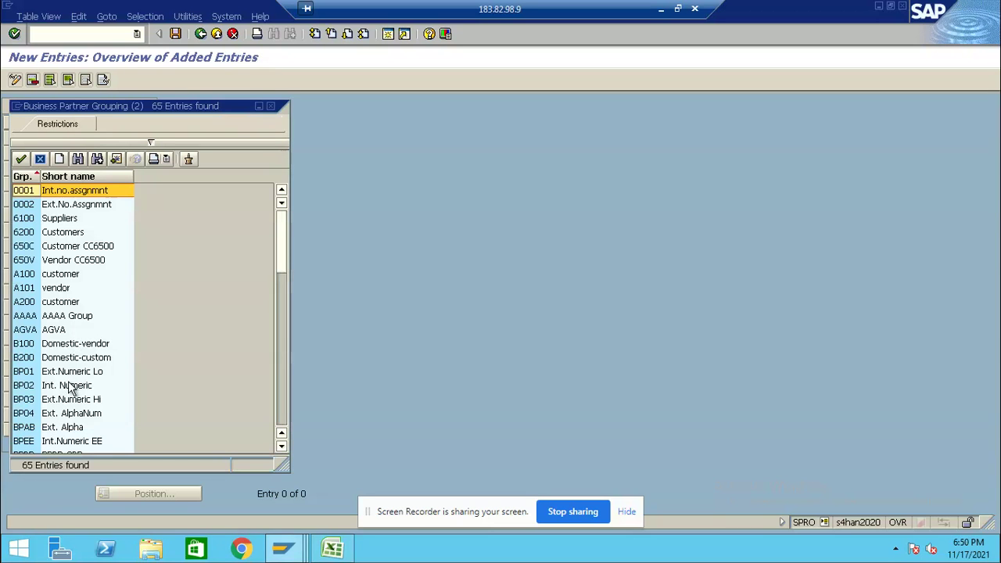
double_click(67, 358)
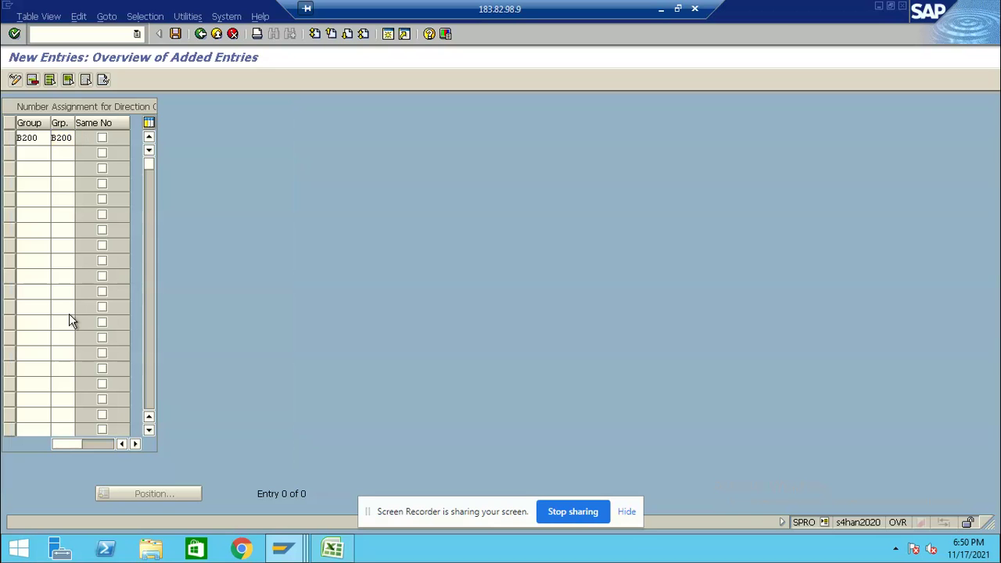
key("Return")
- Save the Customer to BP assignment in the proposed customizing request and return to the Display IMG structure
key("ctrl+s")
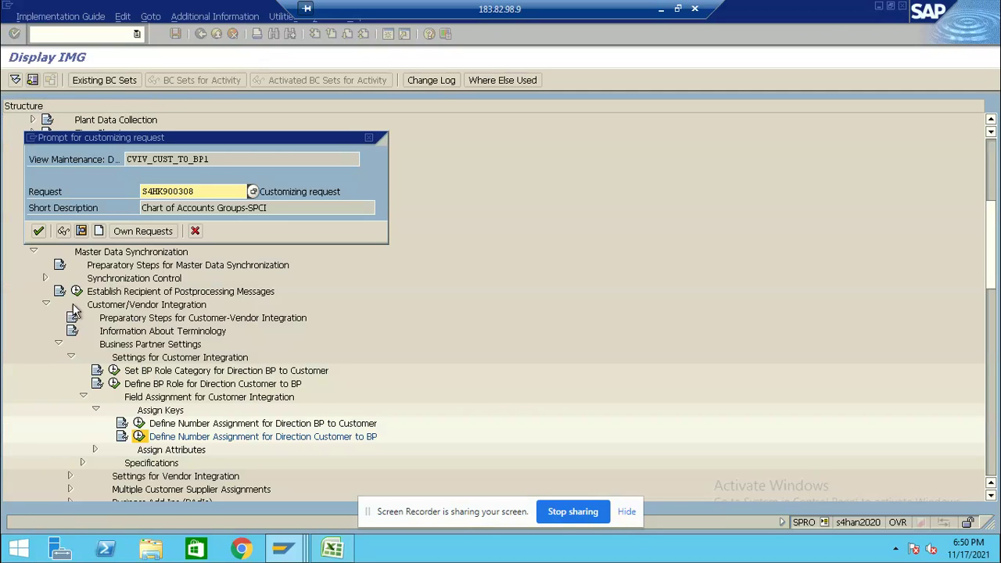
left_click(38, 230)
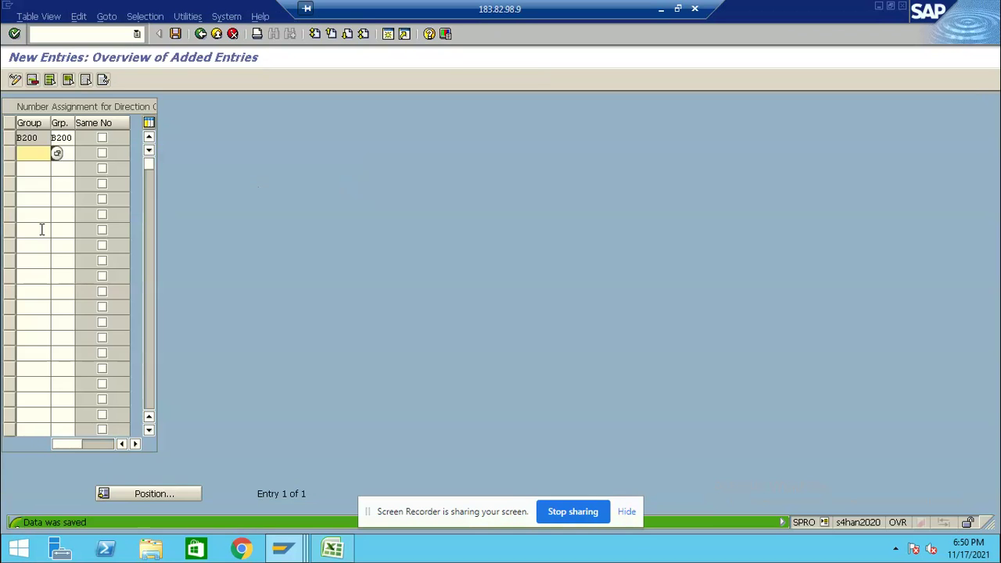
left_click(201, 34)
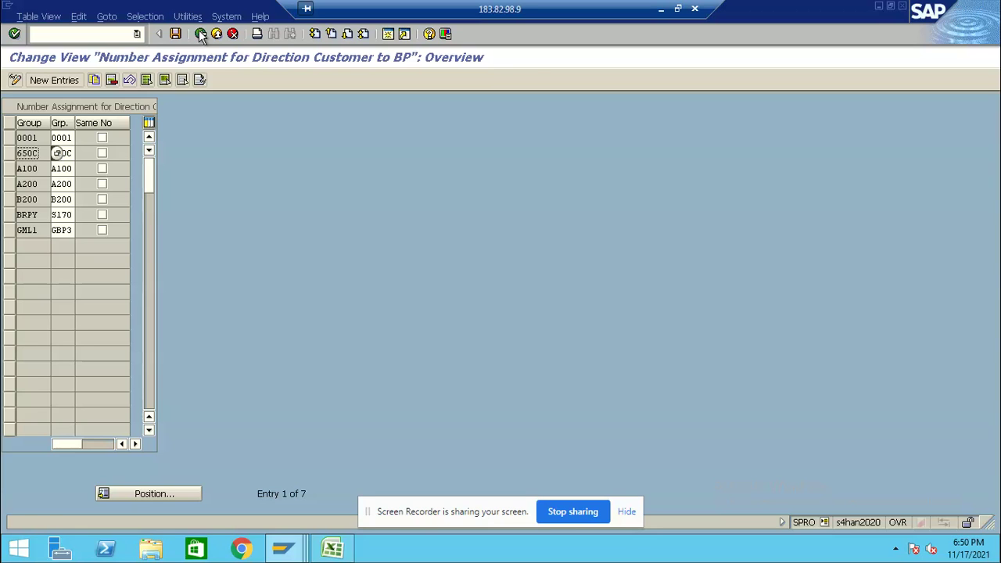
left_click(200, 34)
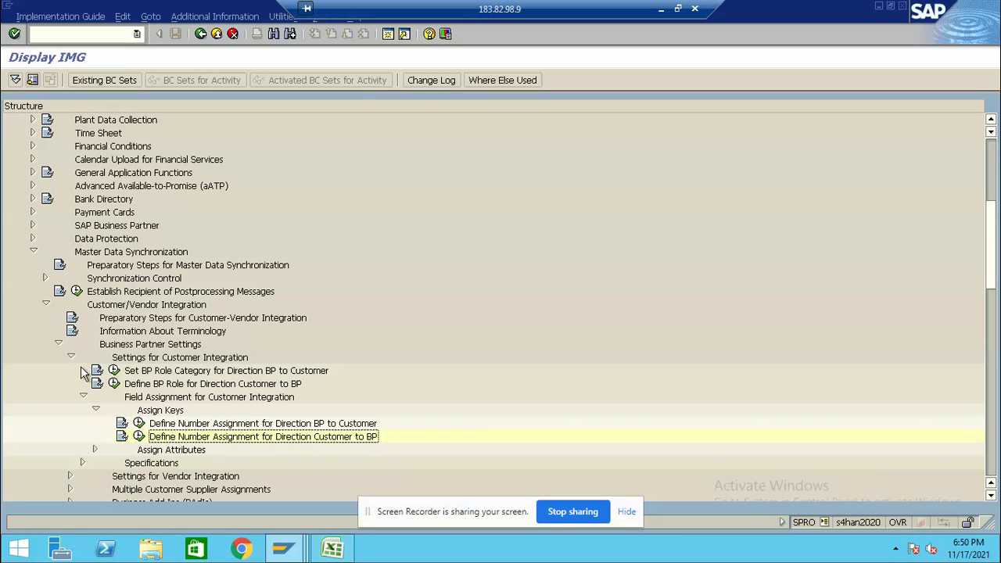
- Collapse Master Data Synchronization and open Define BP Roles in the Business Partner Basic Settings under SAP Business Partner
left_click(33, 252)
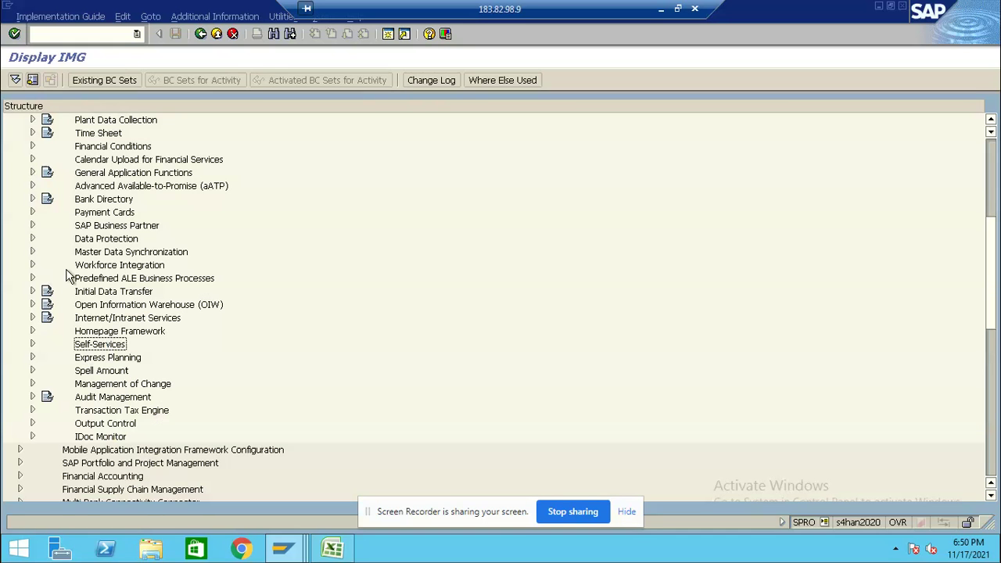
left_click(32, 226)
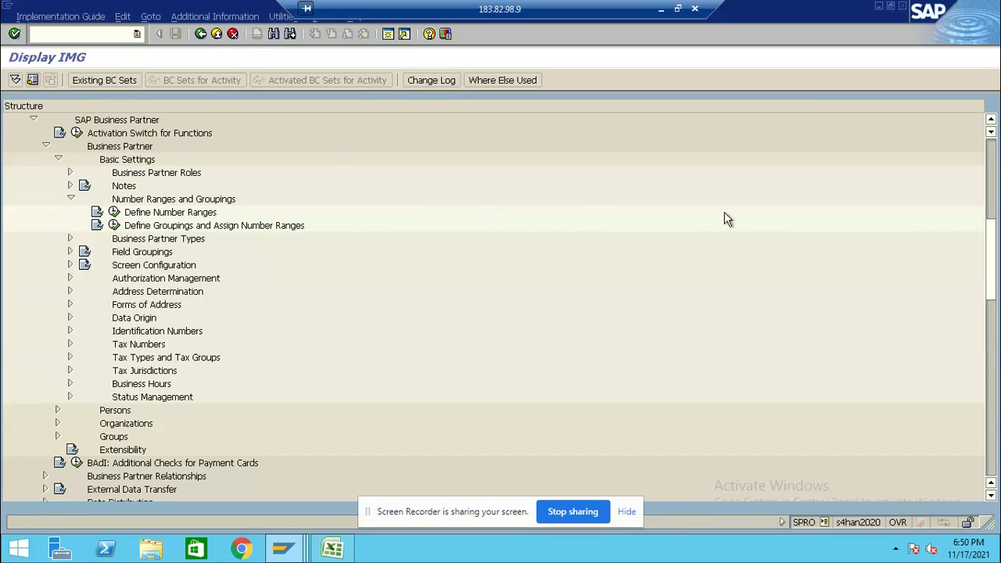
left_click(101, 149)
left_click(121, 163)
left_click(122, 175)
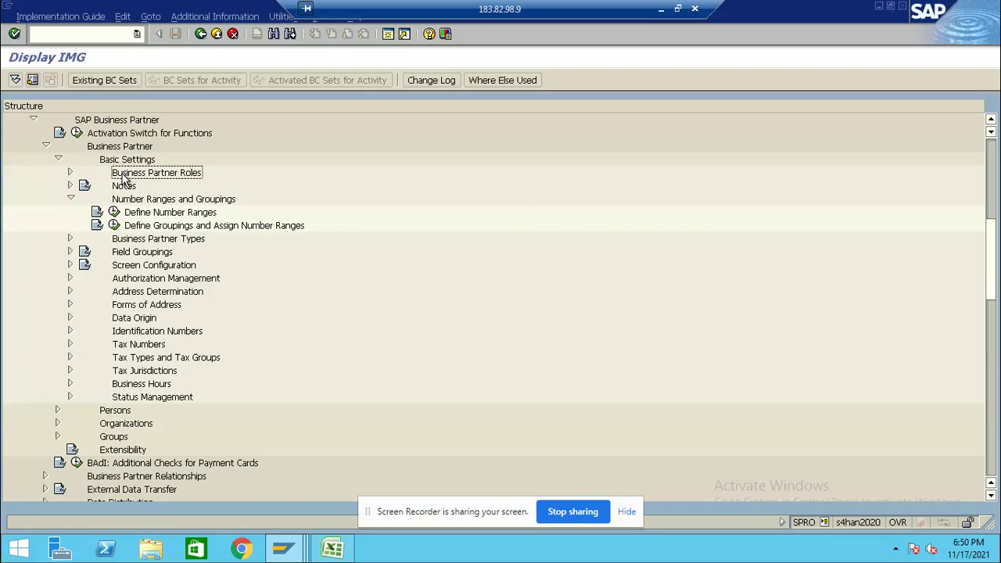
left_click(70, 172)
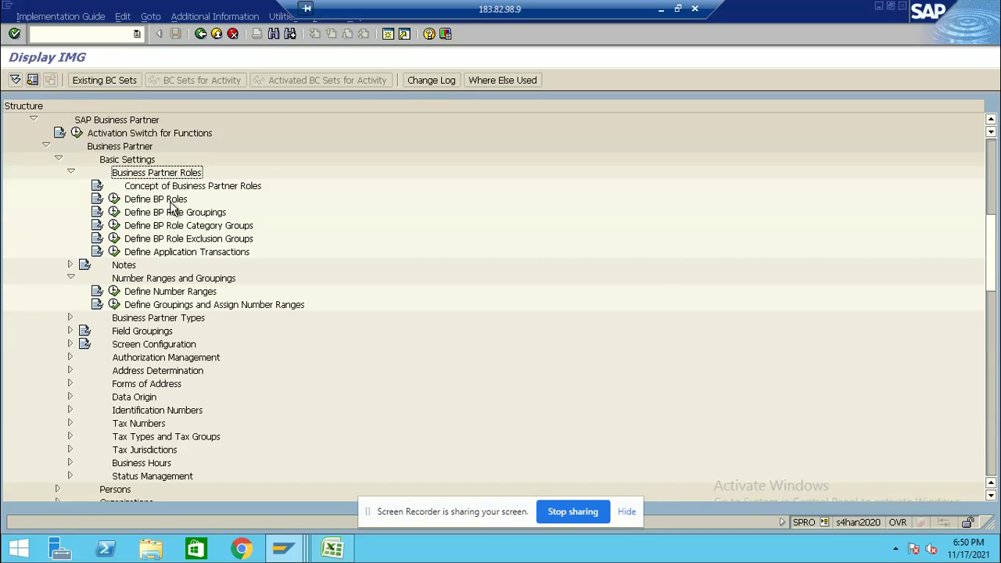
left_click(114, 199)
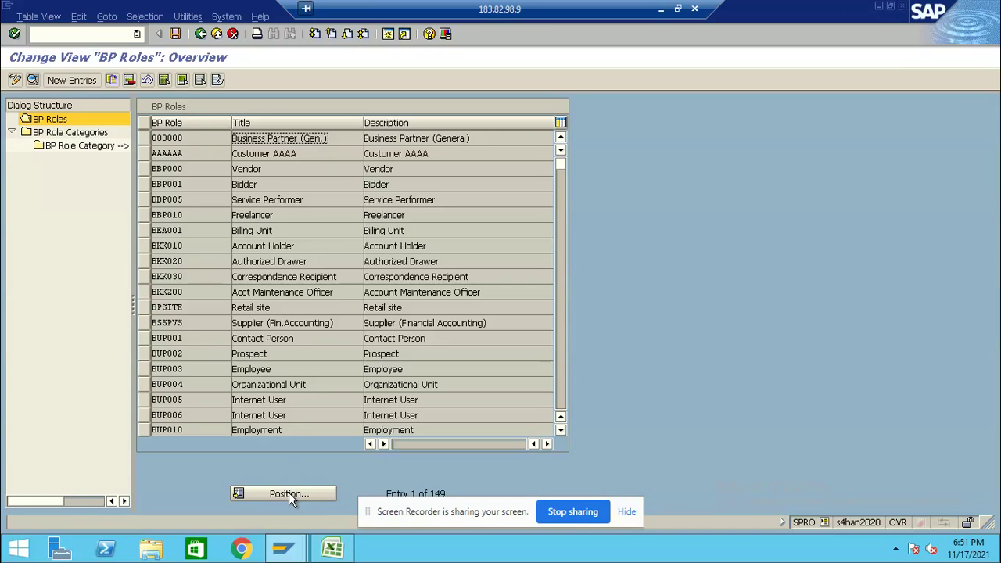
- Switch to the BP workbook in Excel, check the planned vendor roles FLVN00 and FLVB00, and return to the BP Roles view in SAP
mouse_move(338, 552)
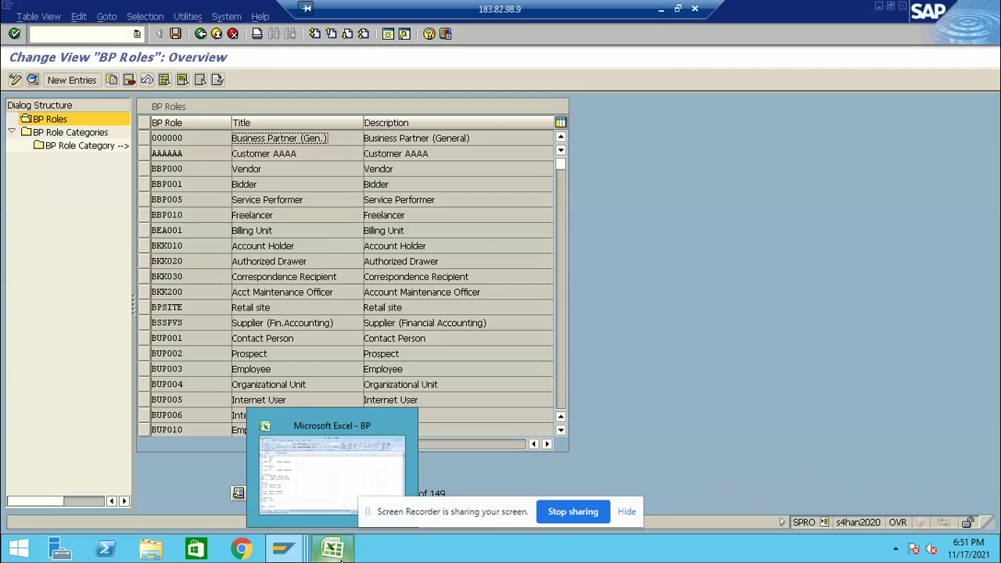
left_click(322, 490)
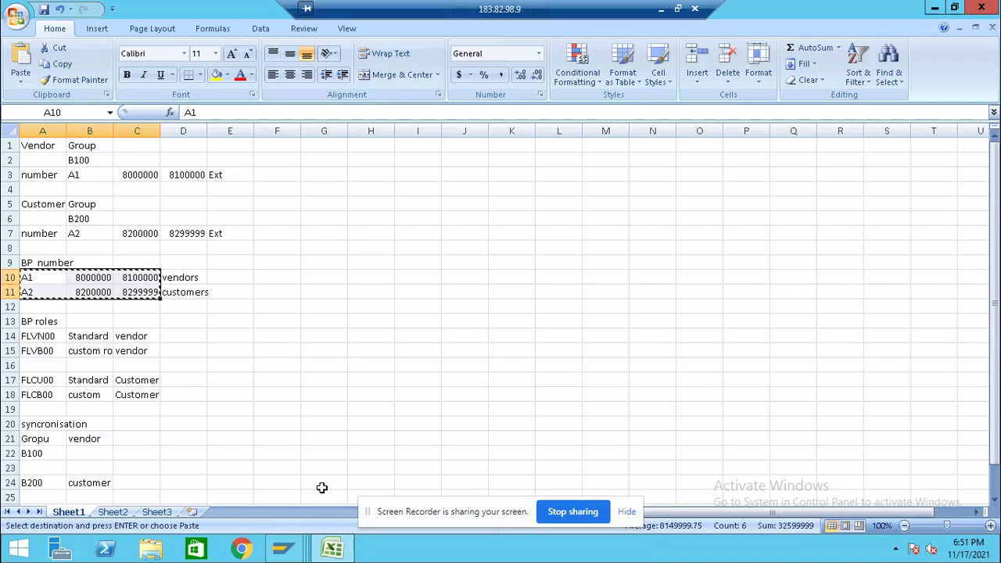
left_click(42, 337)
left_click(38, 351)
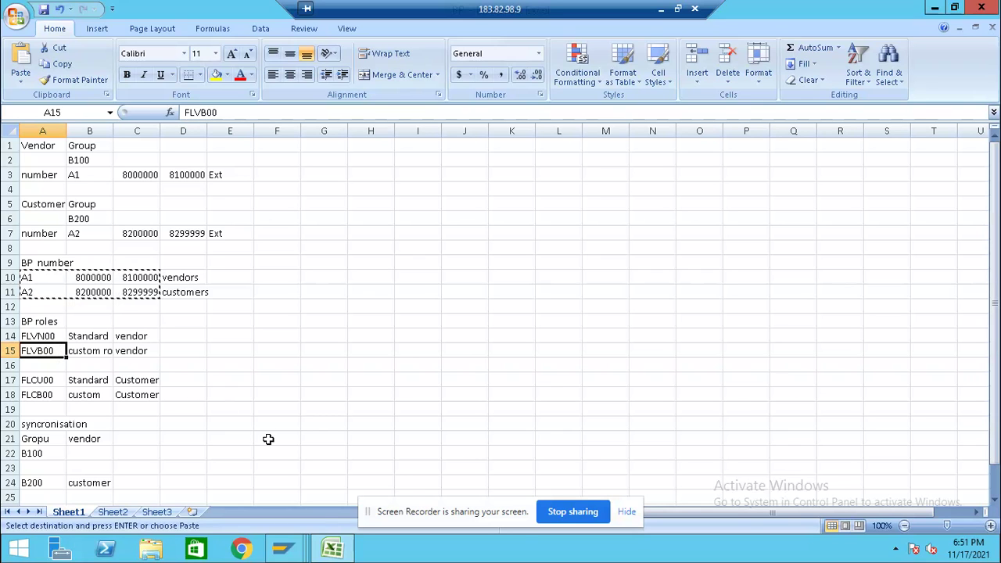
mouse_move(293, 557)
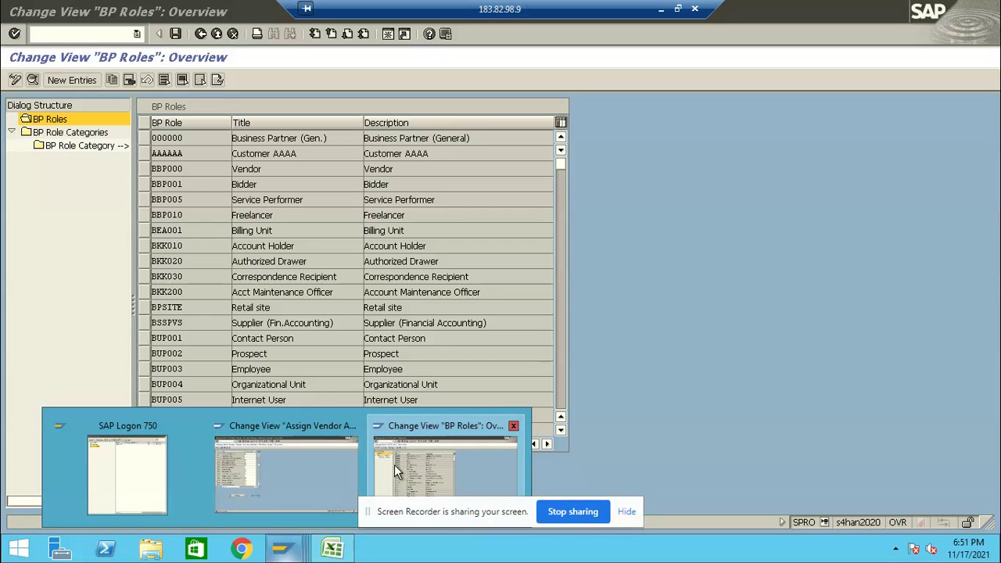
left_click(396, 466)
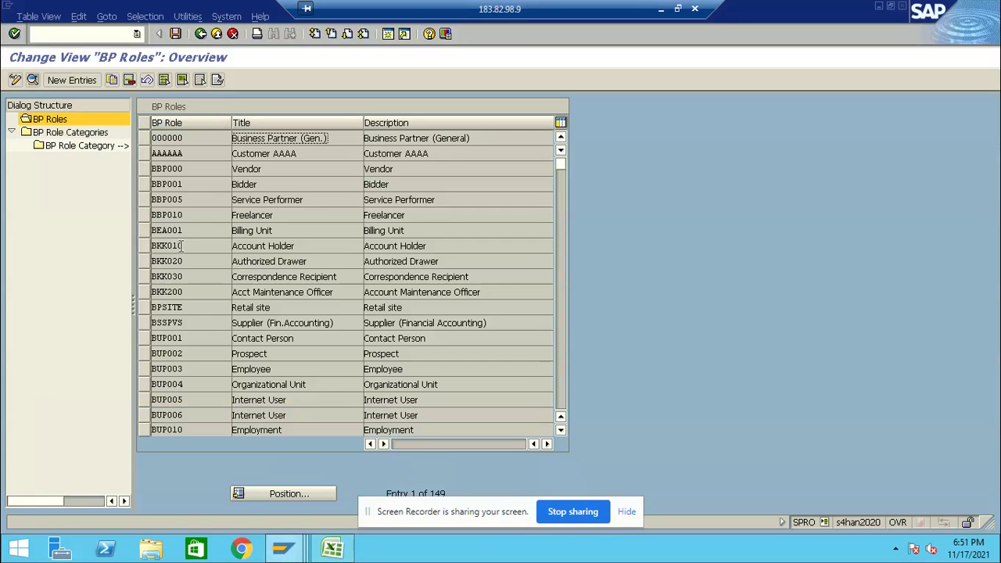
- Position the BP Roles list at FLV00 and copy the standard vendor role FLVN00 as new role FLVB00
left_click(294, 497)
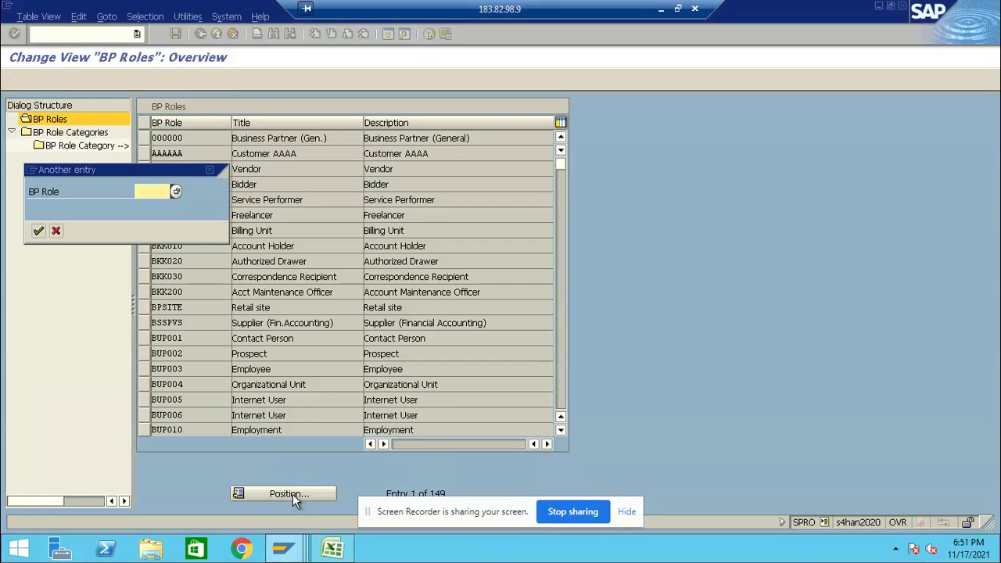
type("FLV")
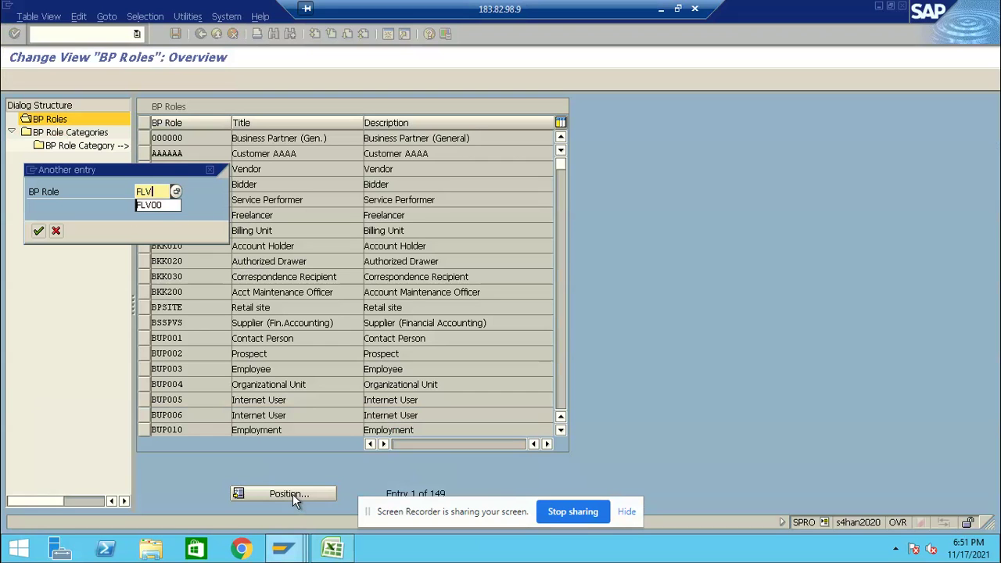
type("00")
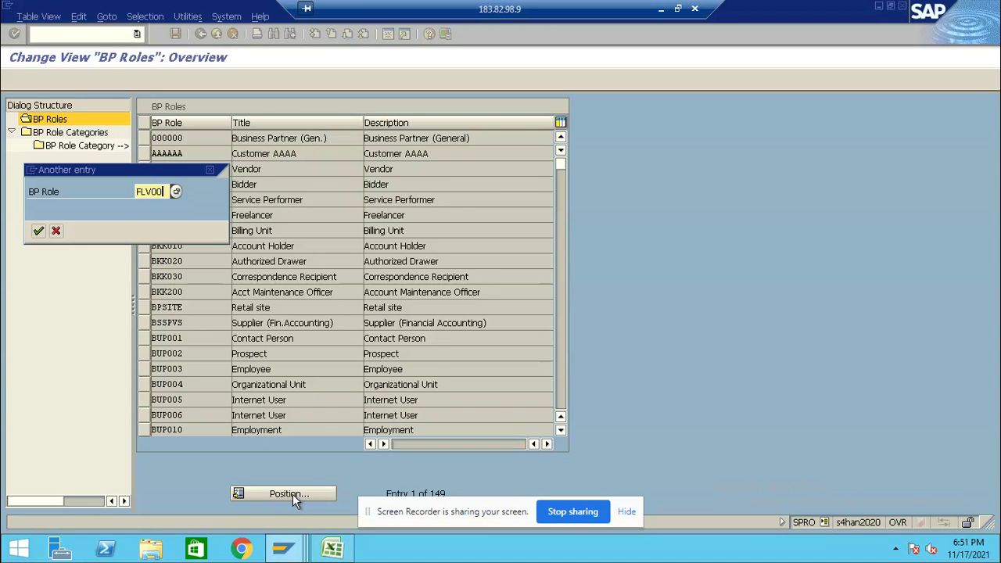
key("Return")
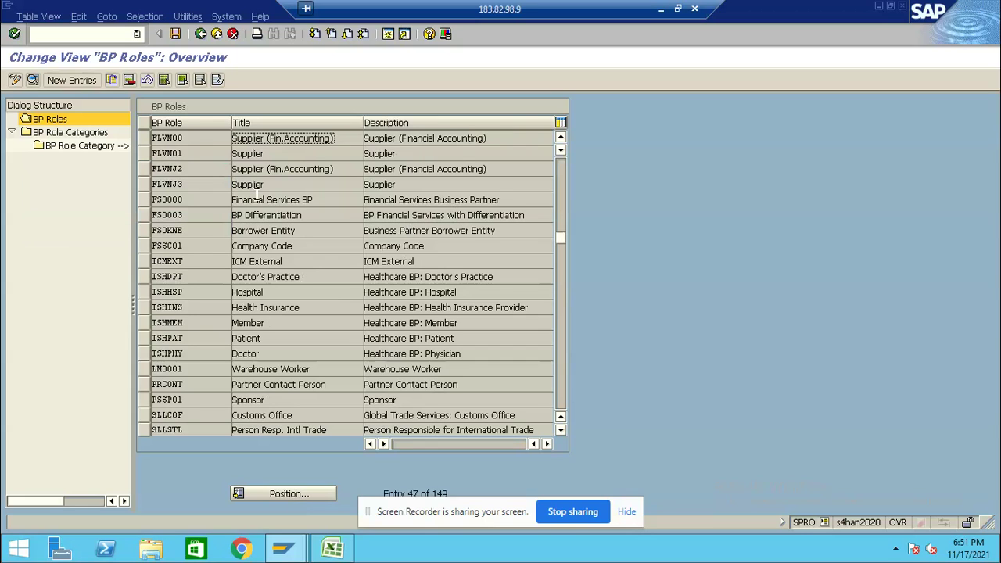
left_click(144, 138)
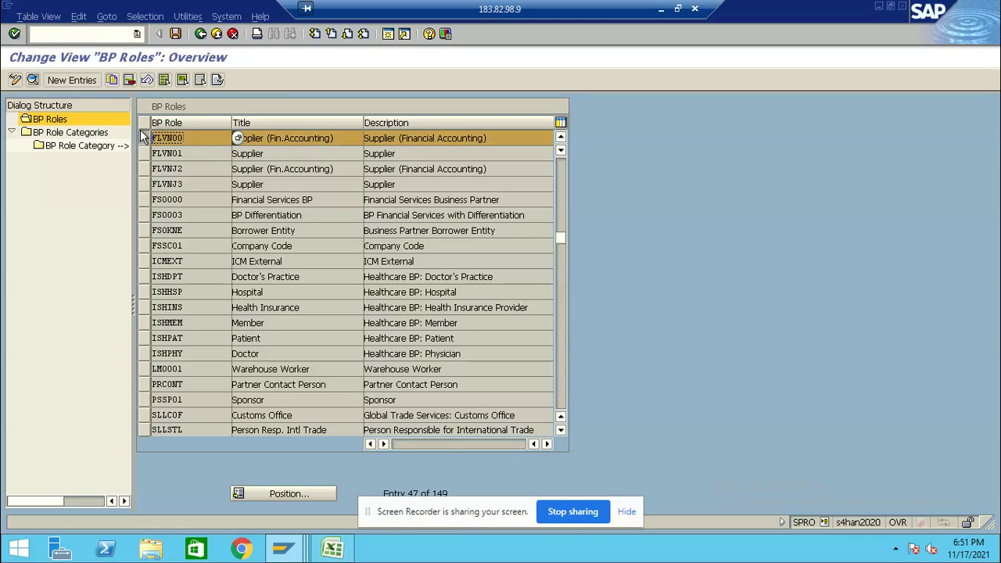
left_click(112, 81)
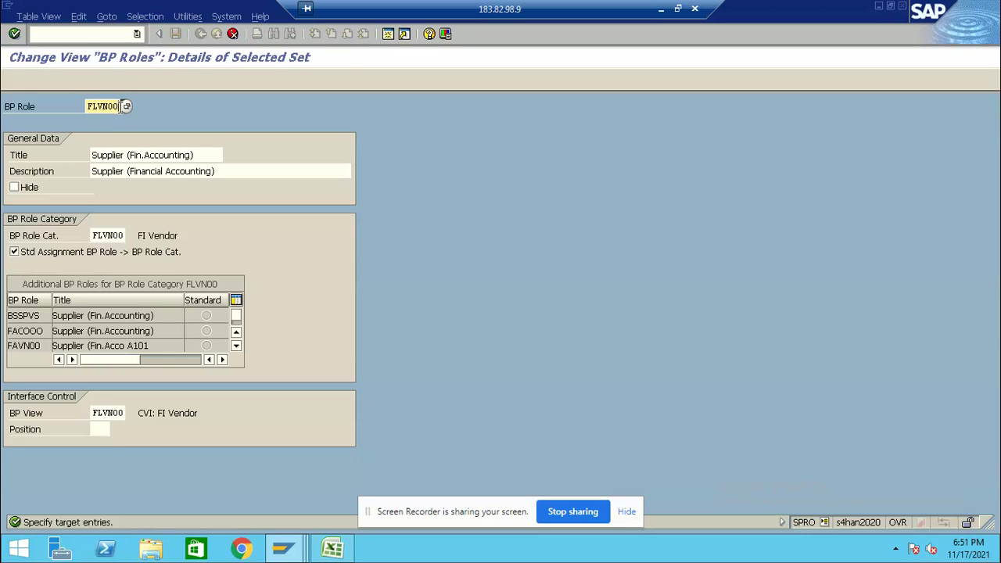
key("BackSpace")
key("BackSpace")
key("BackSpace")
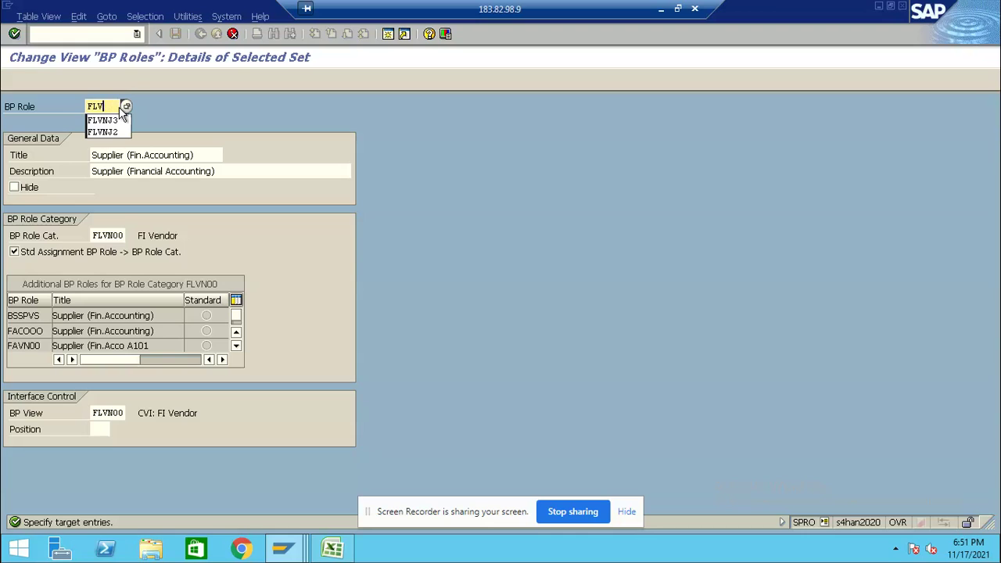
type("B00")
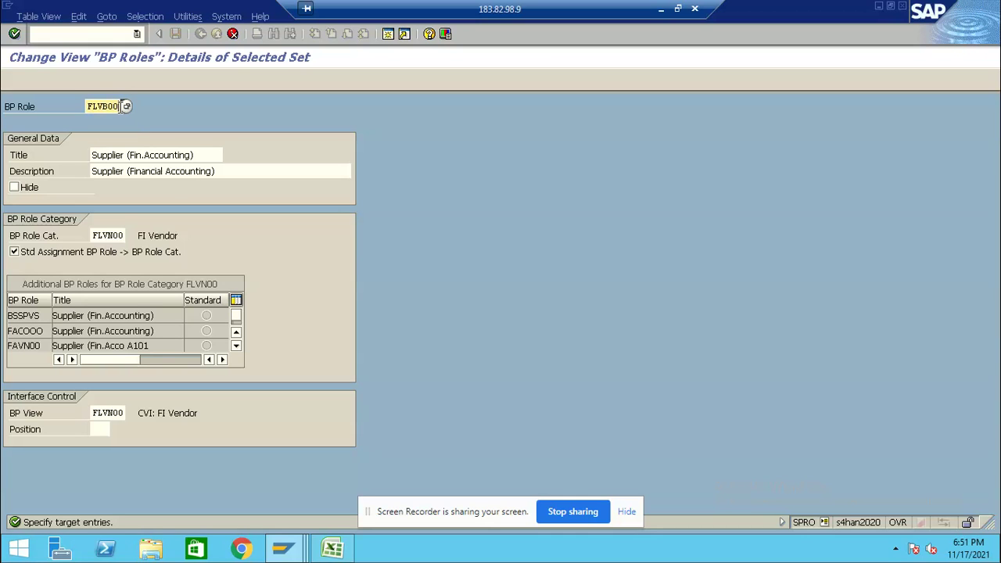
- Change the title of the new role FLVB00 to "Supplier (Fin.Acc-Rammy s"
left_click(241, 171)
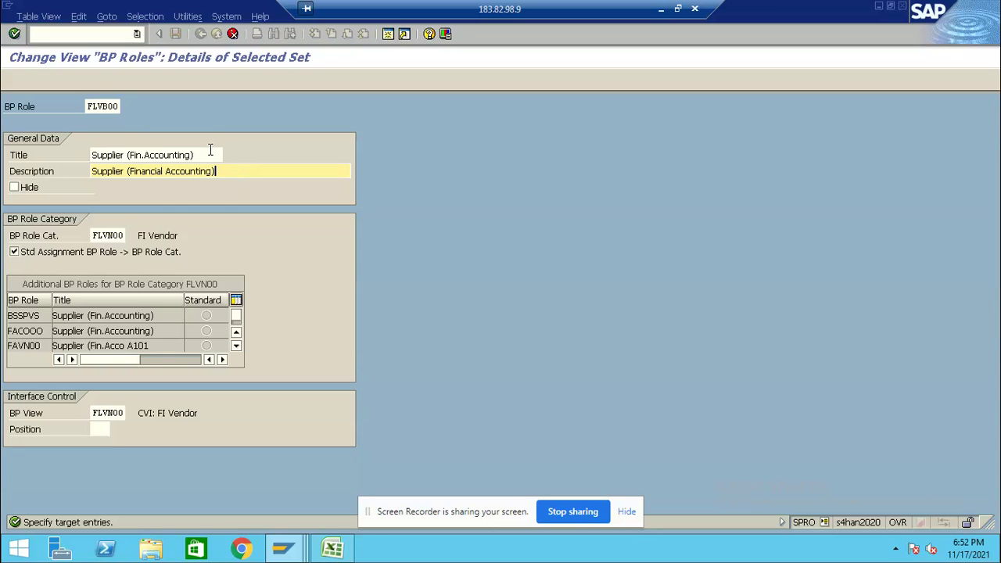
left_click(210, 150)
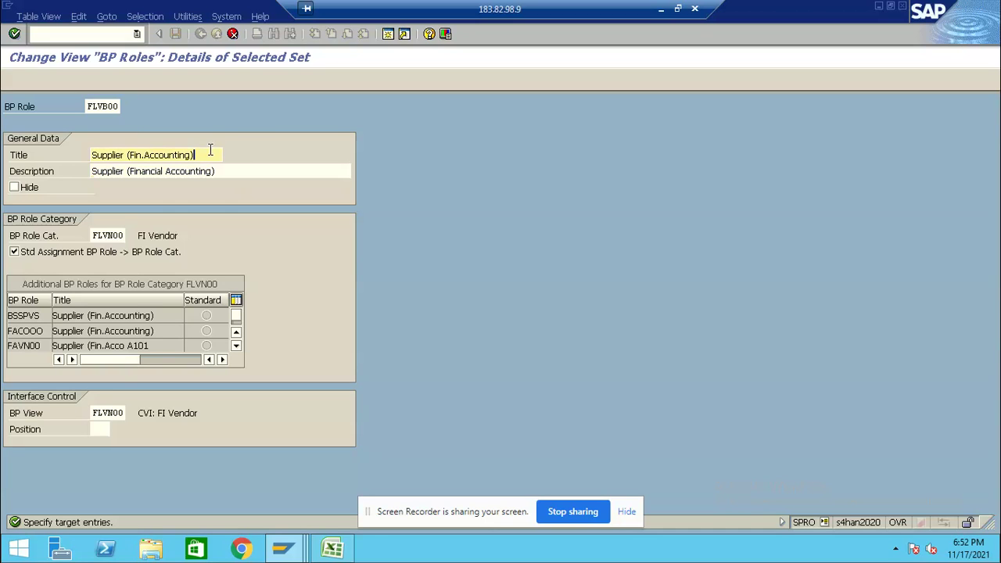
key("BackSpace")
key("BackSpace")
key("BackSpace")
key("BackSpace")
key("BackSpace")
key("BackSpace")
key("BackSpace")
key("BackSpace")
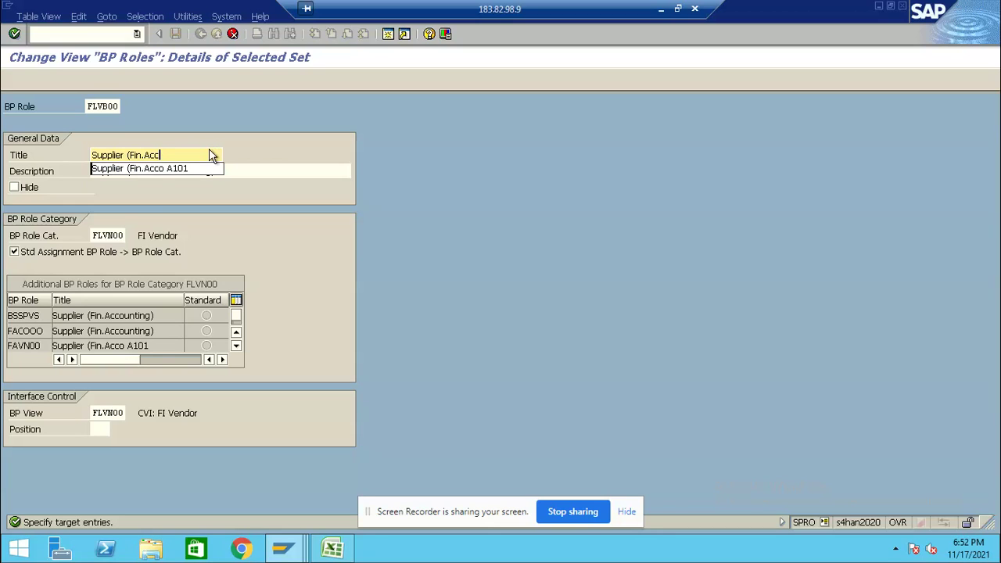
type("-")
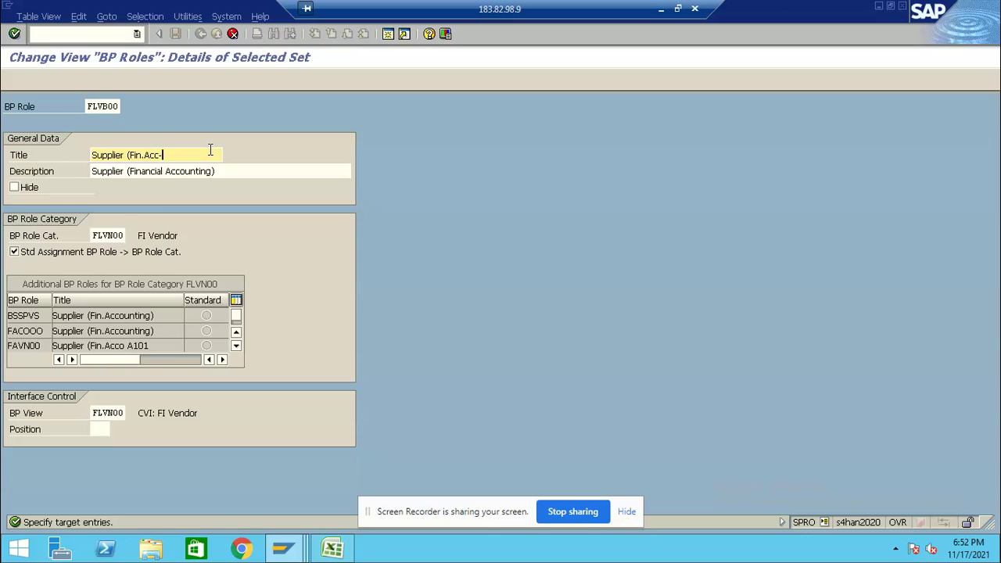
type("Rammy s")
- Append "Rammy soft" to the FLVB00 description, confirm the copy and save it in the proposed customizing request
left_click(239, 174)
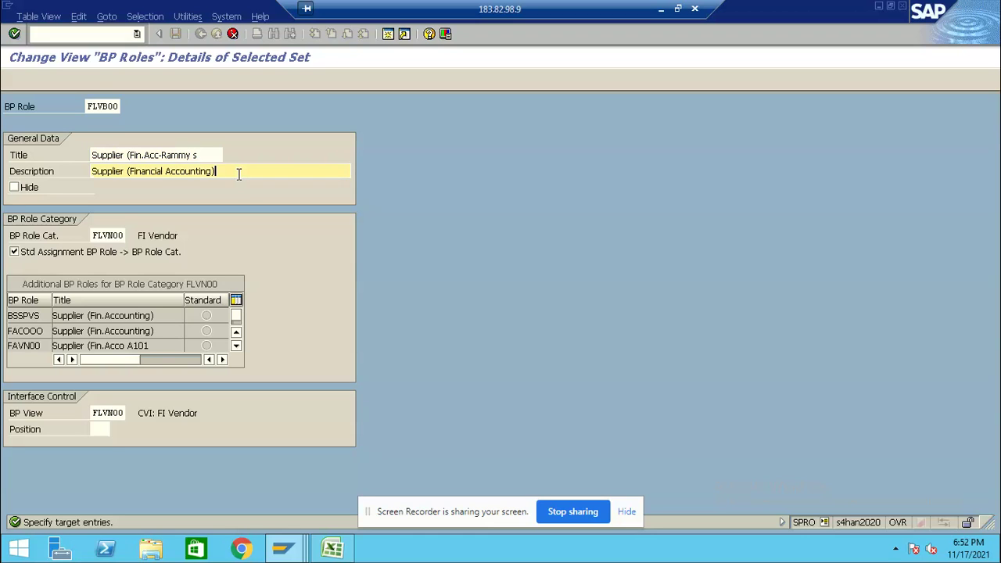
type("Ram")
type("my")
key("BackSpace")
type("my soft")
key("Return")
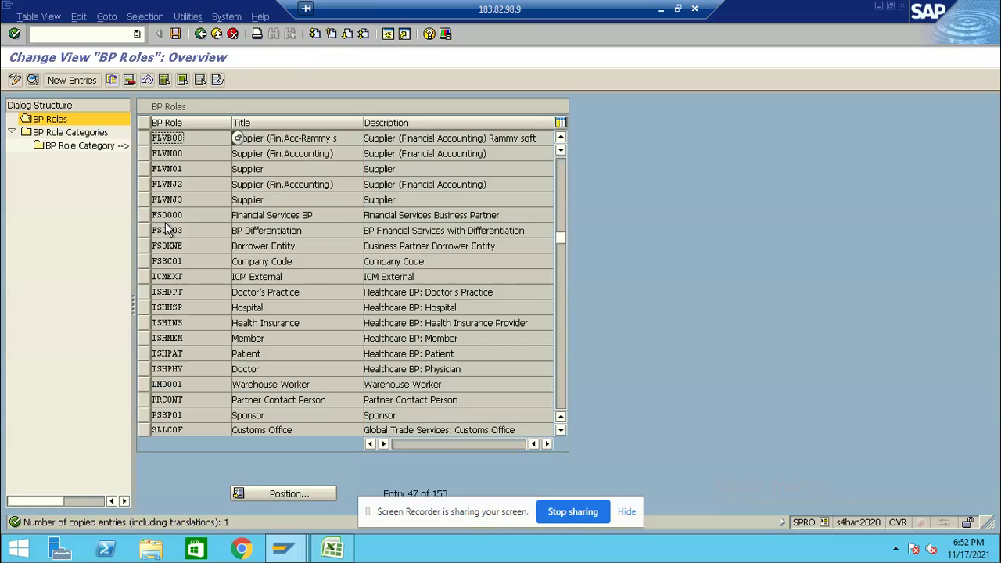
left_click(176, 34)
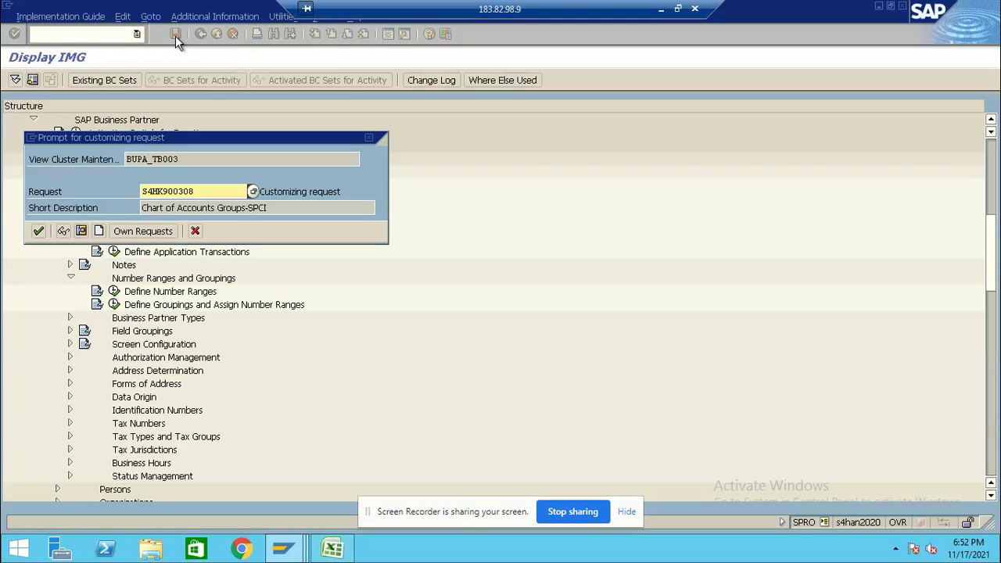
left_click(37, 231)
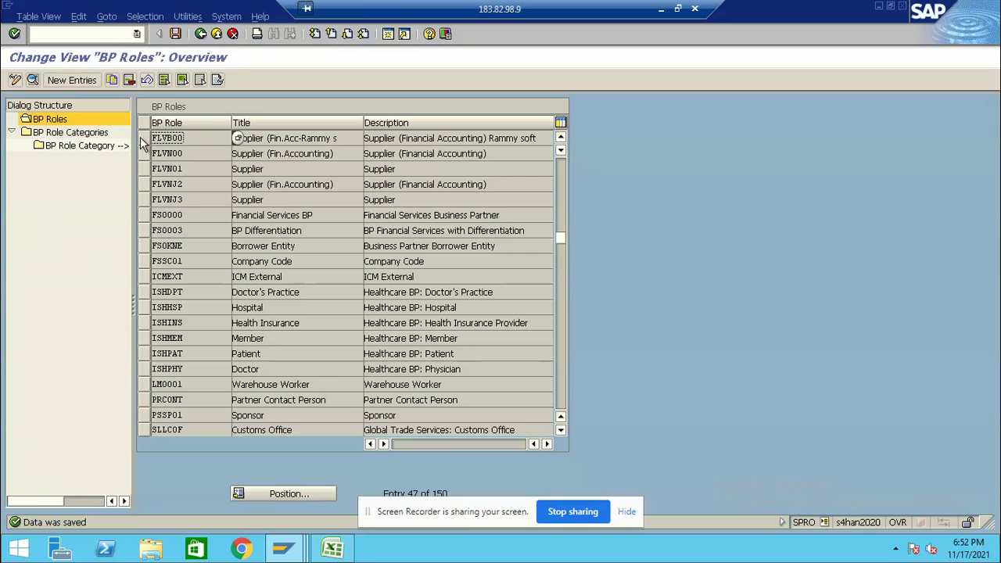
- View the BP Role Categories overview and return to the BP Roles list
left_click(143, 138)
double_click(102, 137)
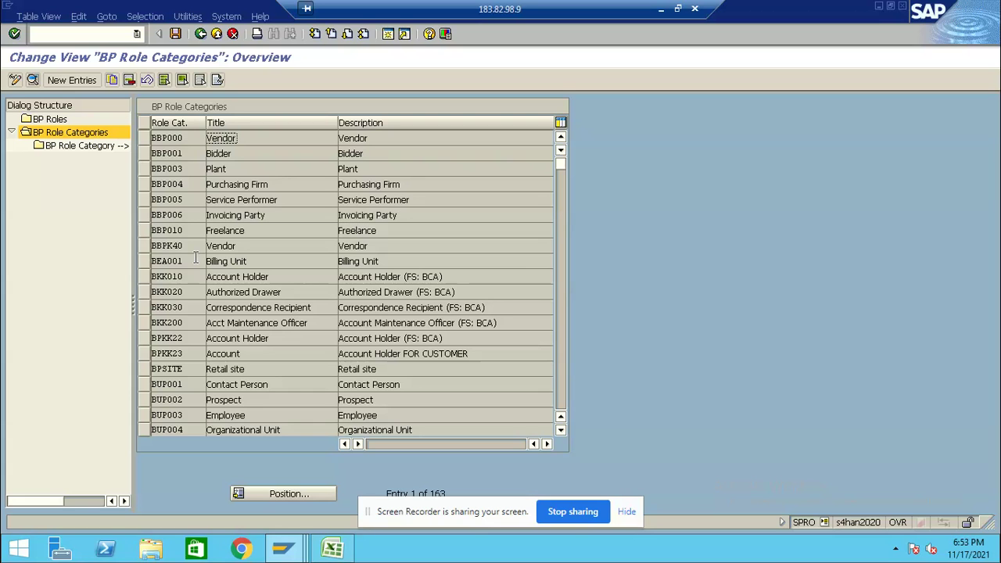
left_click(200, 36)
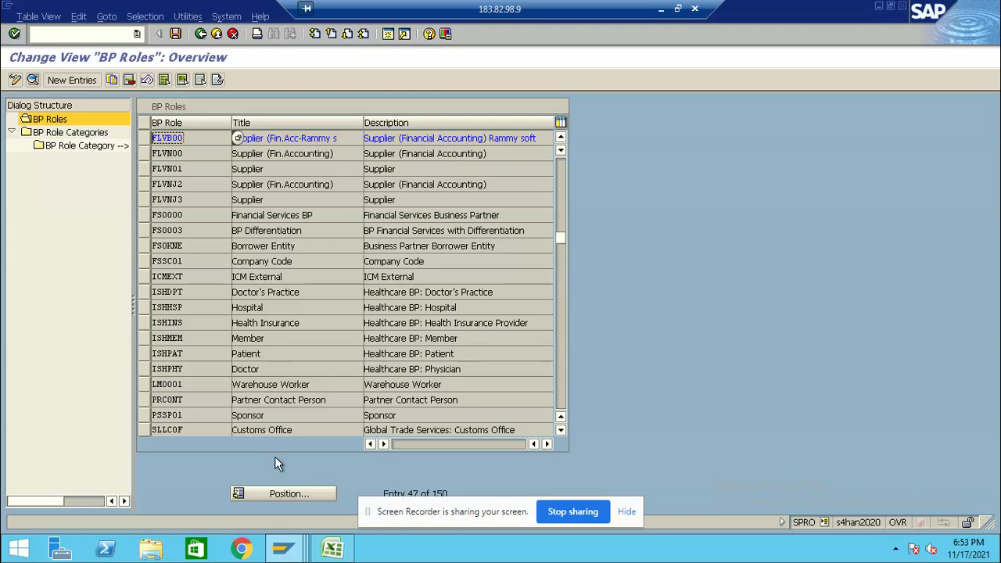
- Locate the standard customer role FLCU00 in the BP Roles list and copy it as new role FLCB00
left_click(278, 493)
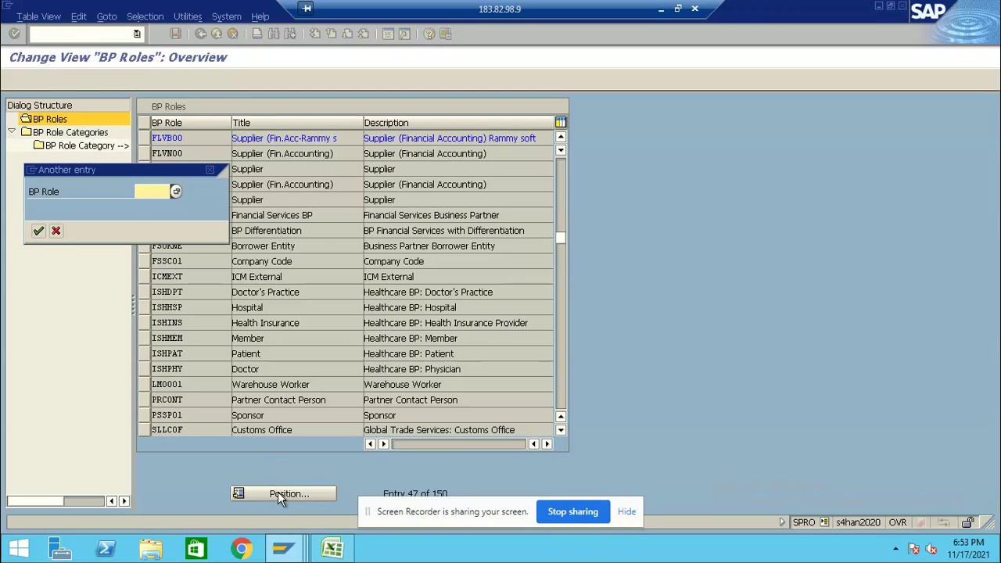
type("FL")
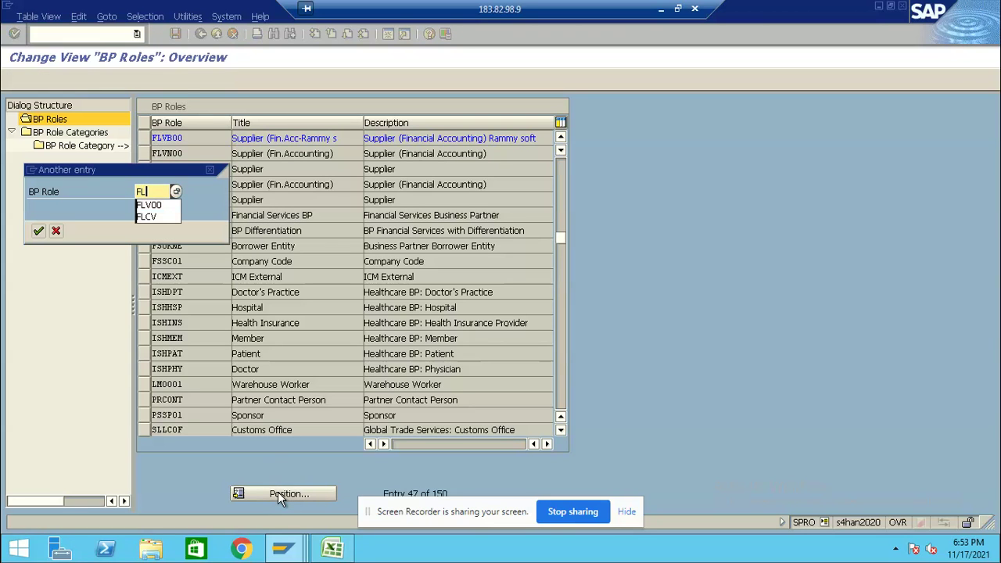
type("VB")
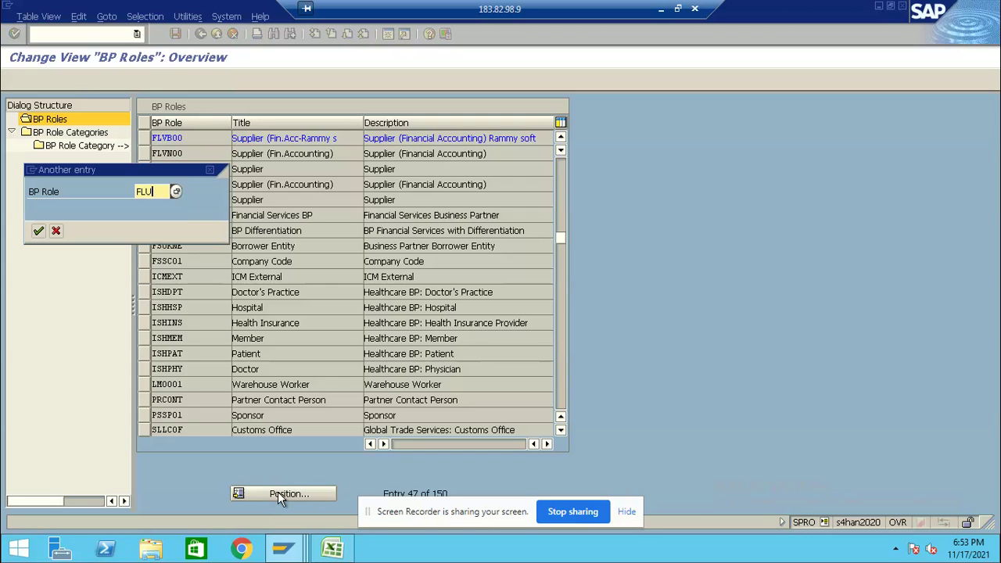
key("Return")
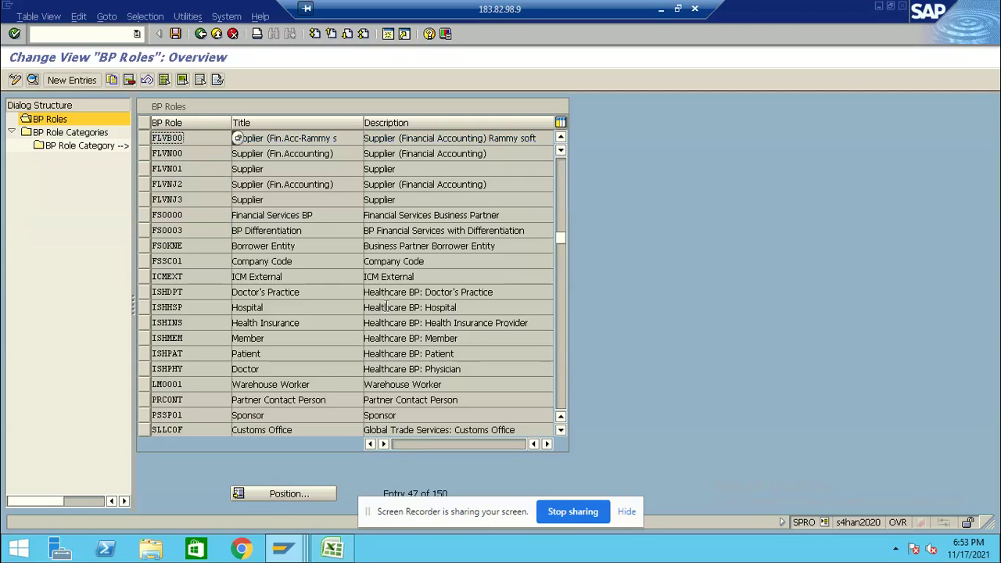
left_click(561, 139)
left_click(561, 139)
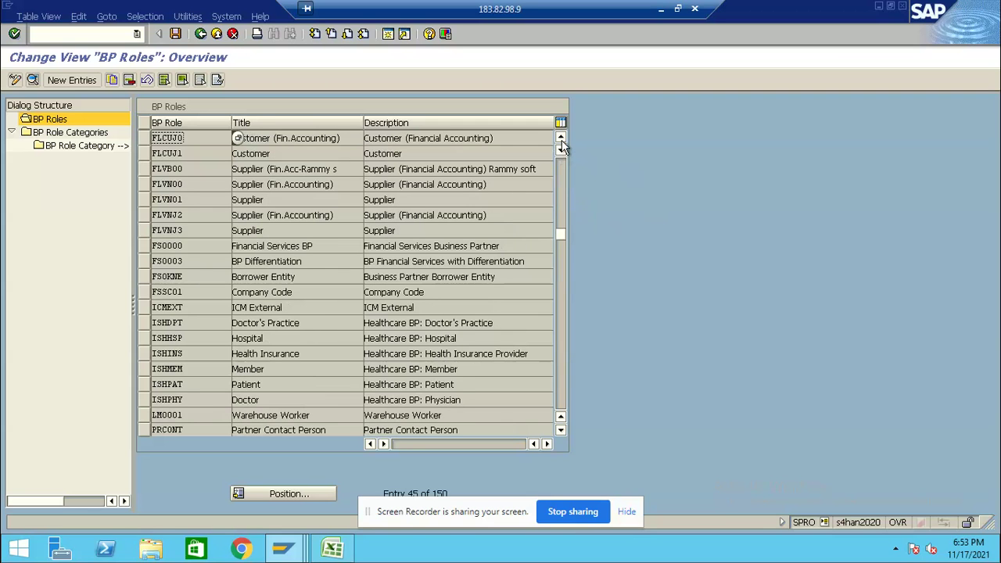
left_click(561, 139)
left_click(560, 138)
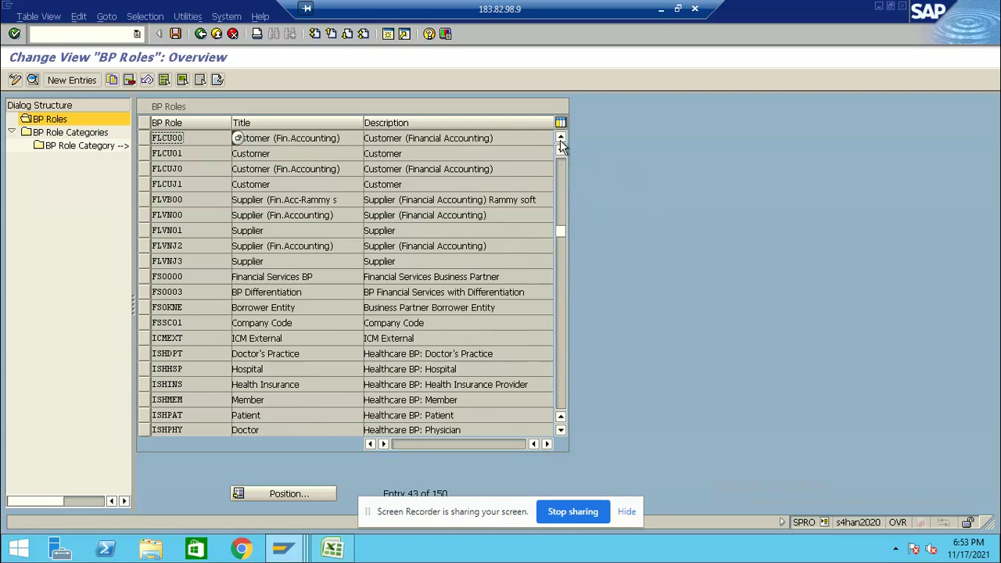
left_click(561, 139)
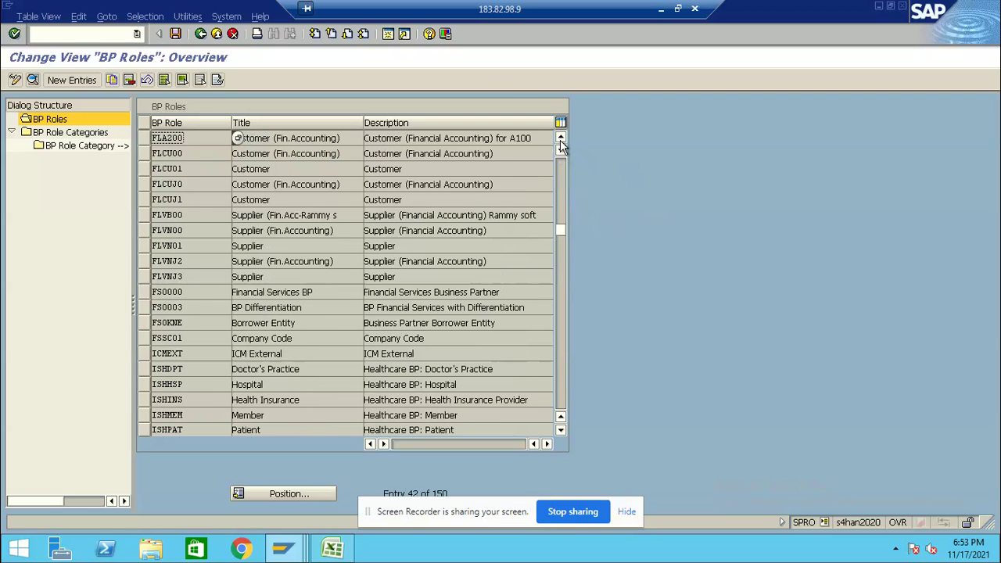
left_click(144, 153)
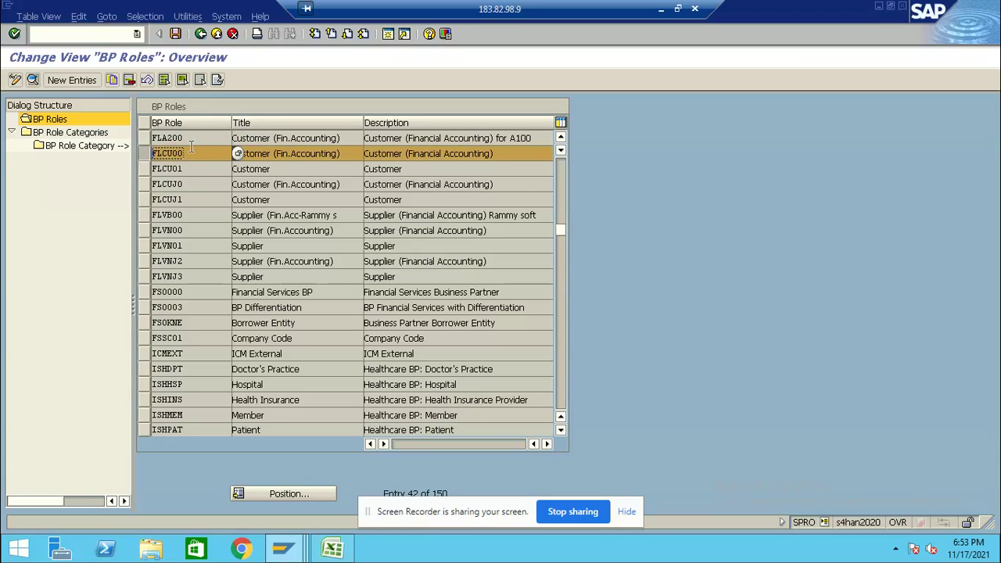
left_click(112, 80)
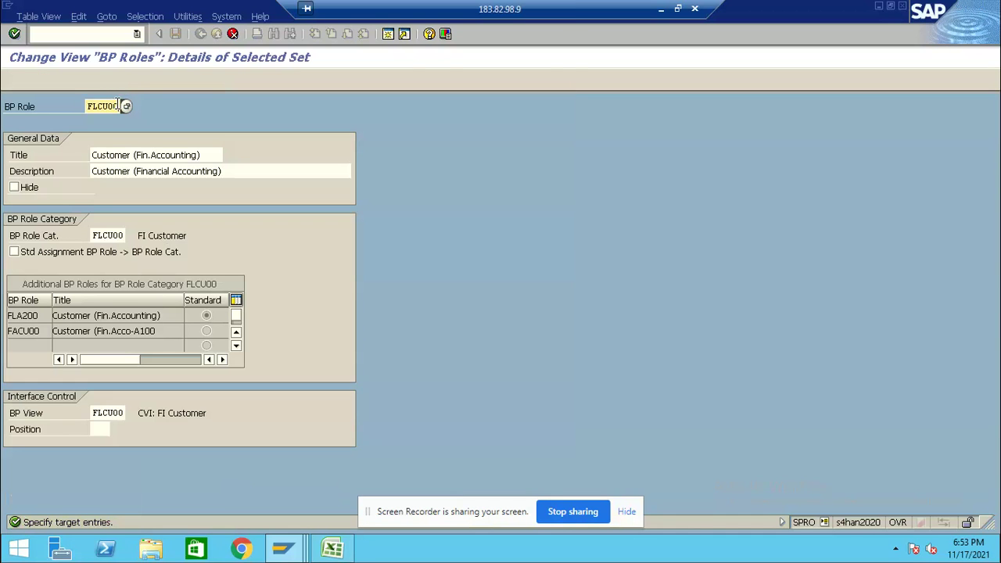
key("BackSpace")
key("BackSpace")
type("B00")
- Change the title of the new role FLCB00 to "Customer (Fin.Acc-Rammy s"
left_click(212, 156)
key("BackSpace")
key("BackSpace")
key("BackSpace")
key("BackSpace")
key("BackSpace")
key("BackSpace")
key("BackSpace")
key("BackSpace")
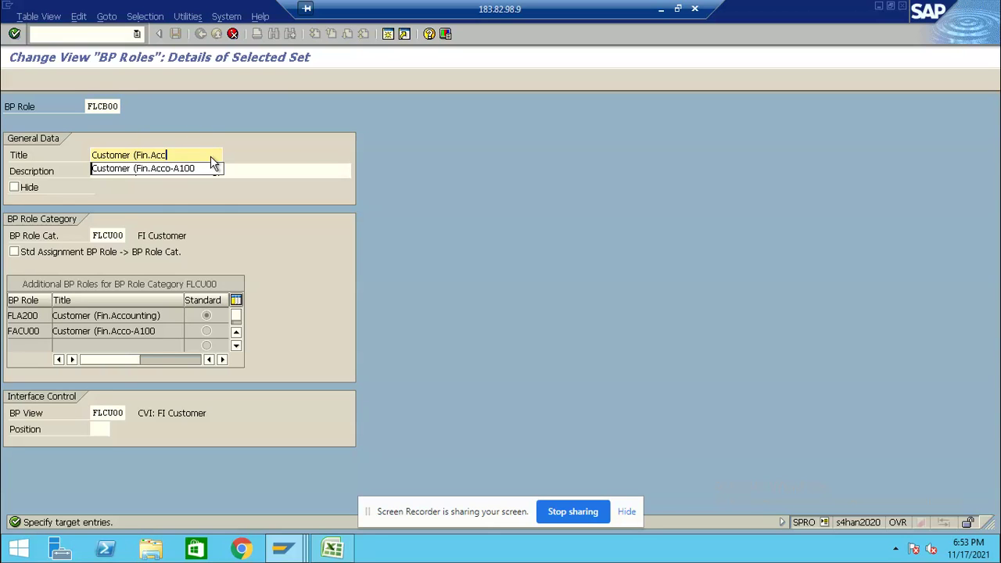
type("-Rammy s")
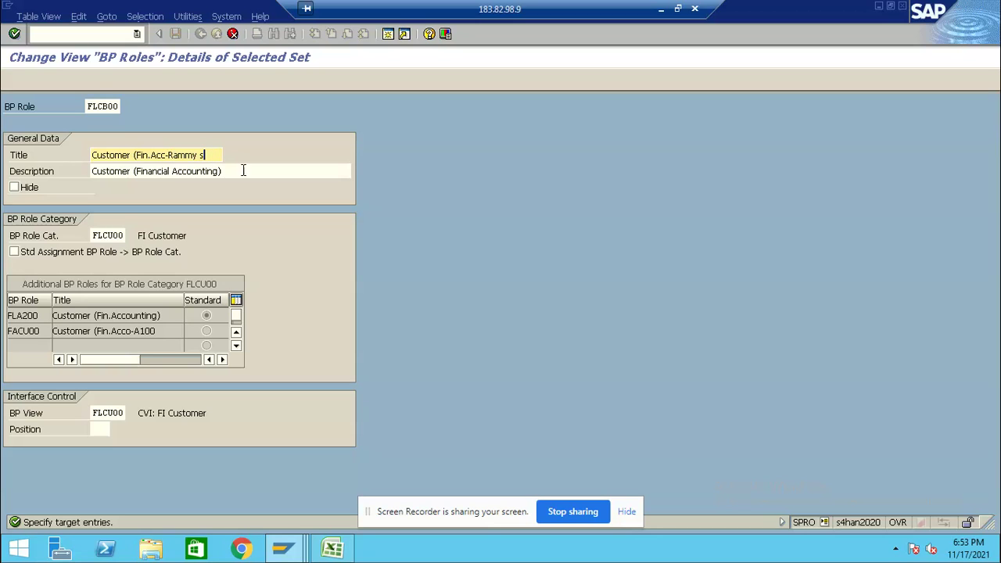
- Change the FLCB00 description to "Customer (Financial Accounting) Rammy soft"
left_click(239, 172)
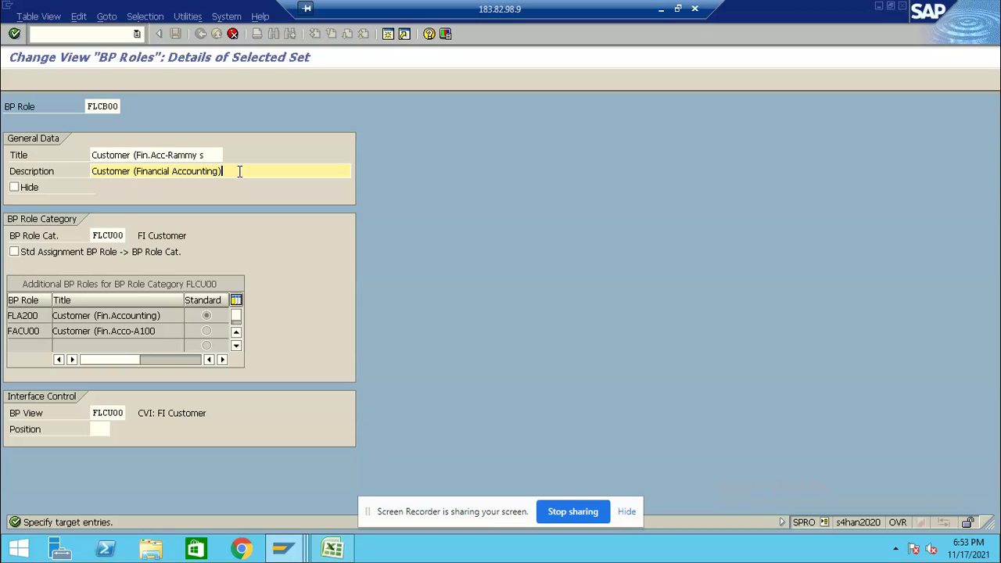
key("BackSpace")
key("BackSpace")
key("BackSpace")
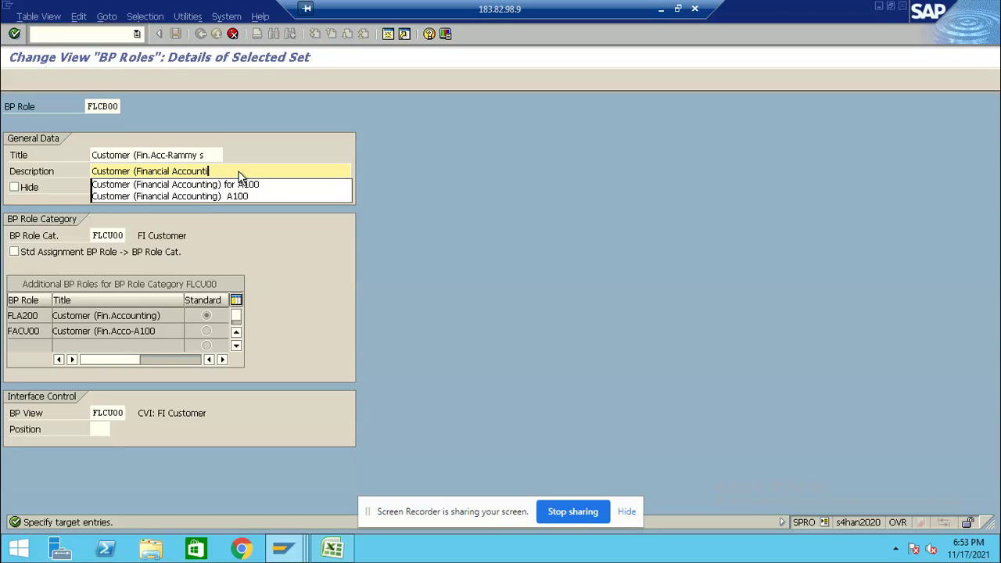
key("Down")
key("Return")
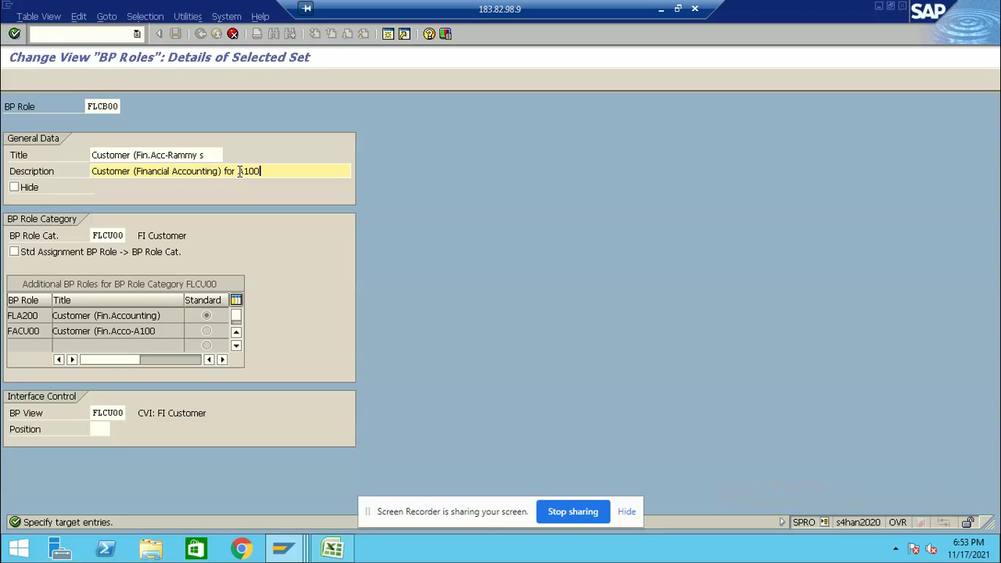
key("BackSpace")
key("BackSpace")
key("BackSpace")
key("BackSpace")
key("BackSpace")
key("BackSpace")
key("BackSpace")
key("BackSpace")
key("BackSpace")
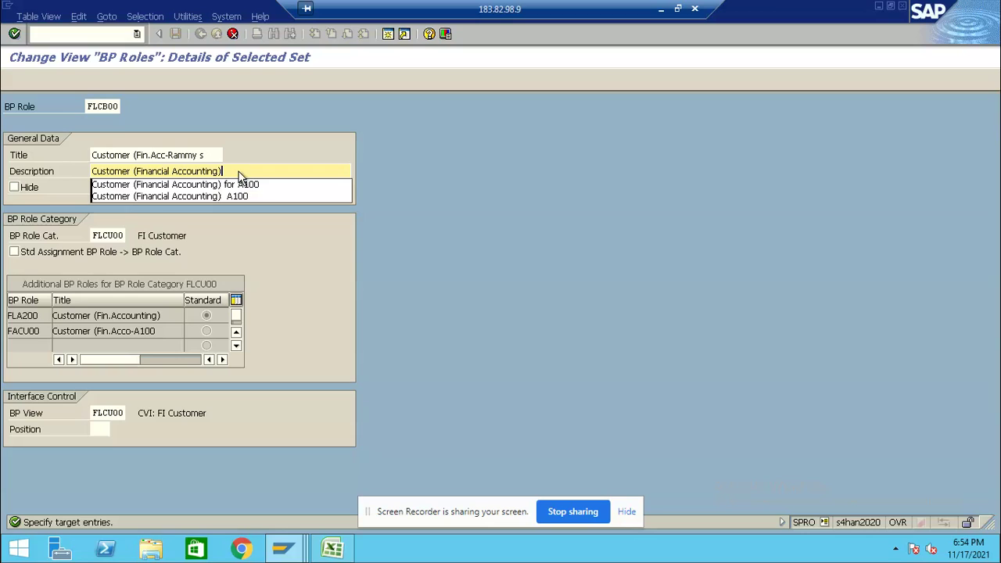
type("Rammy soft")
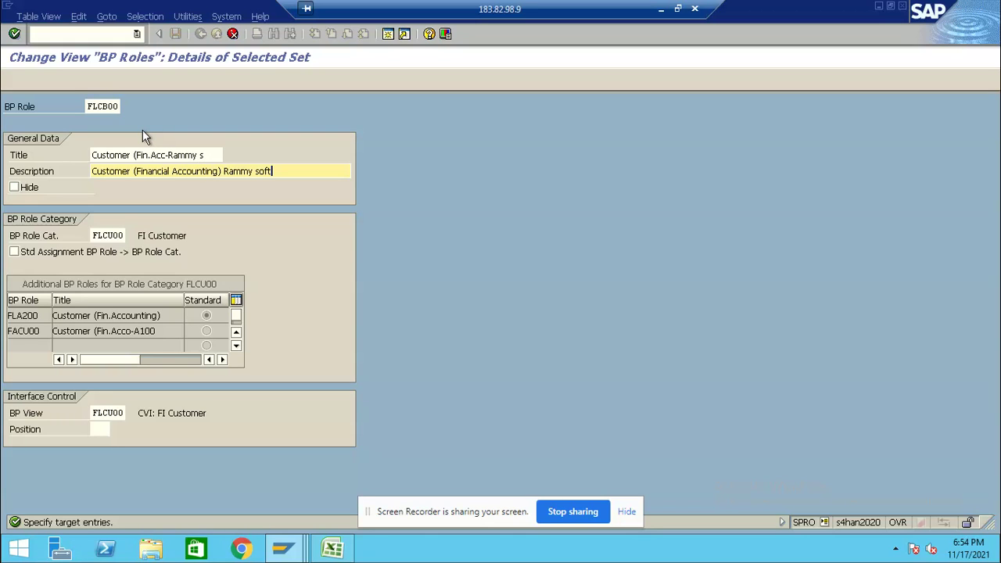
- Confirm the copied role FLCB00, save it and return to the implementation guide
key("Return")
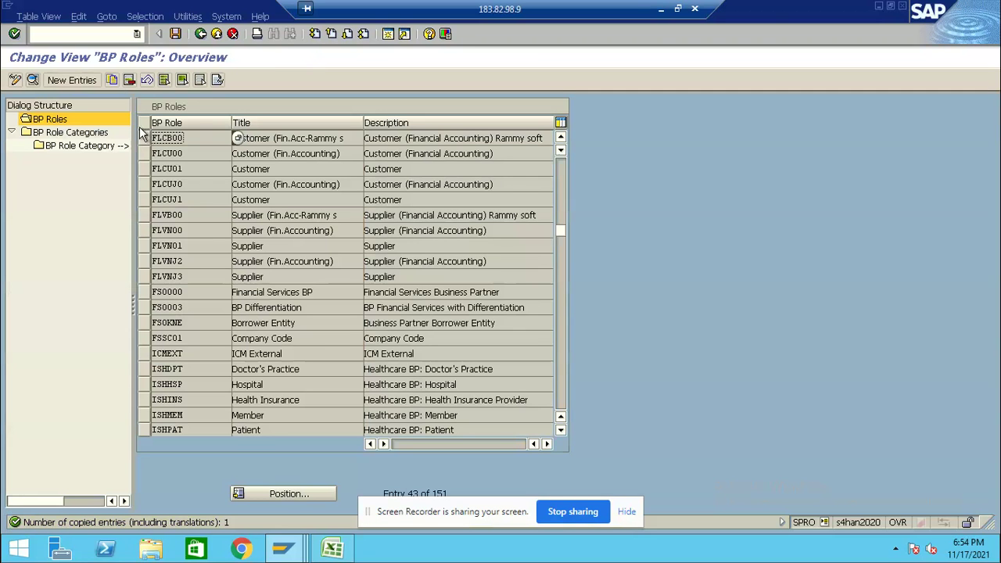
left_click(176, 34)
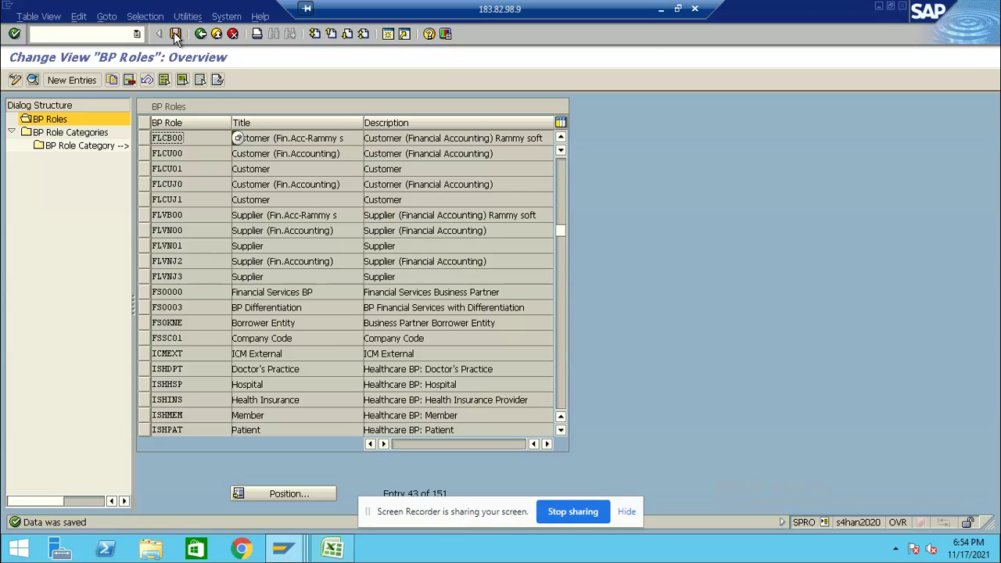
left_click(201, 35)
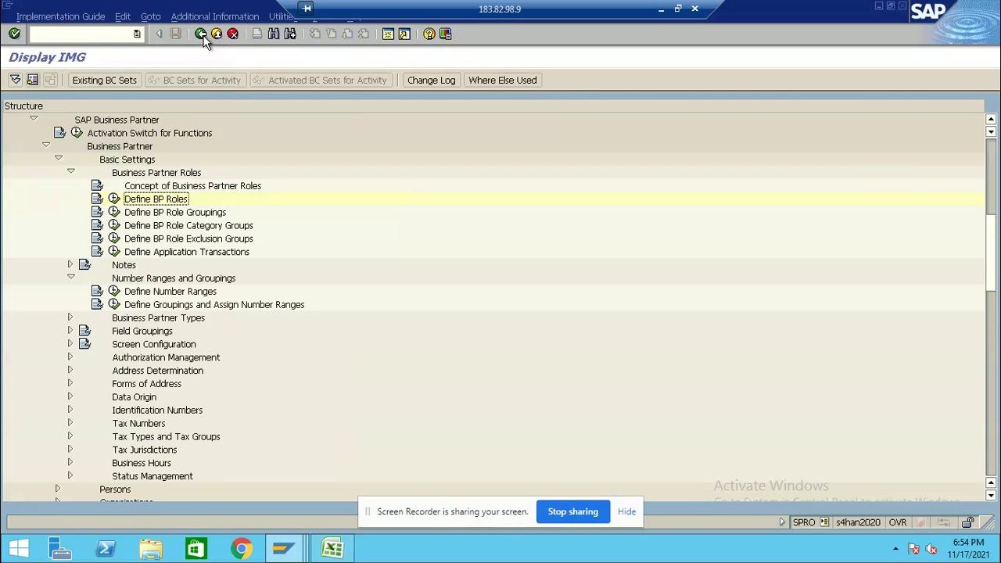
- Switch to the session with the vendor number range assignment, leave that view and start transaction BP
mouse_move(285, 551)
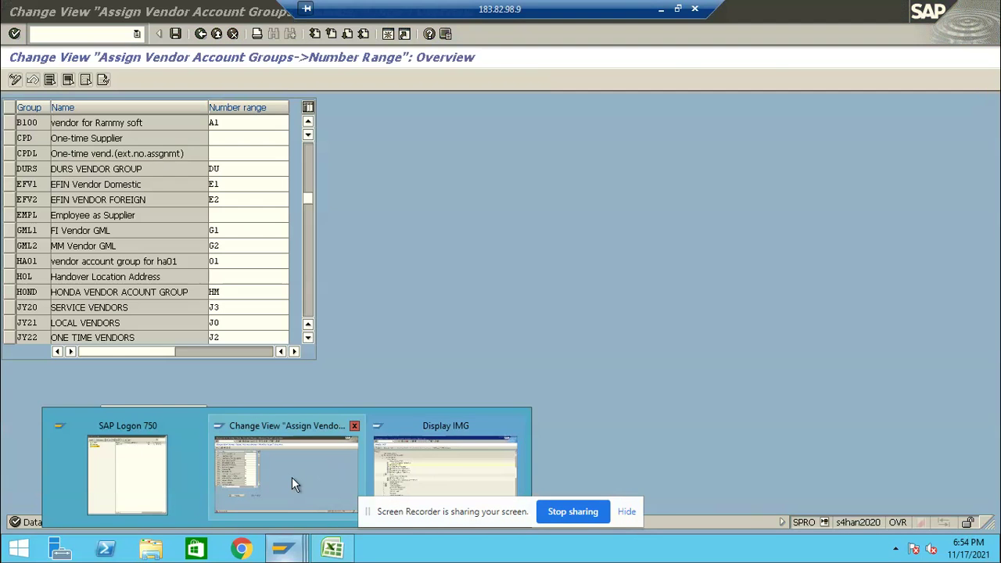
left_click(291, 478)
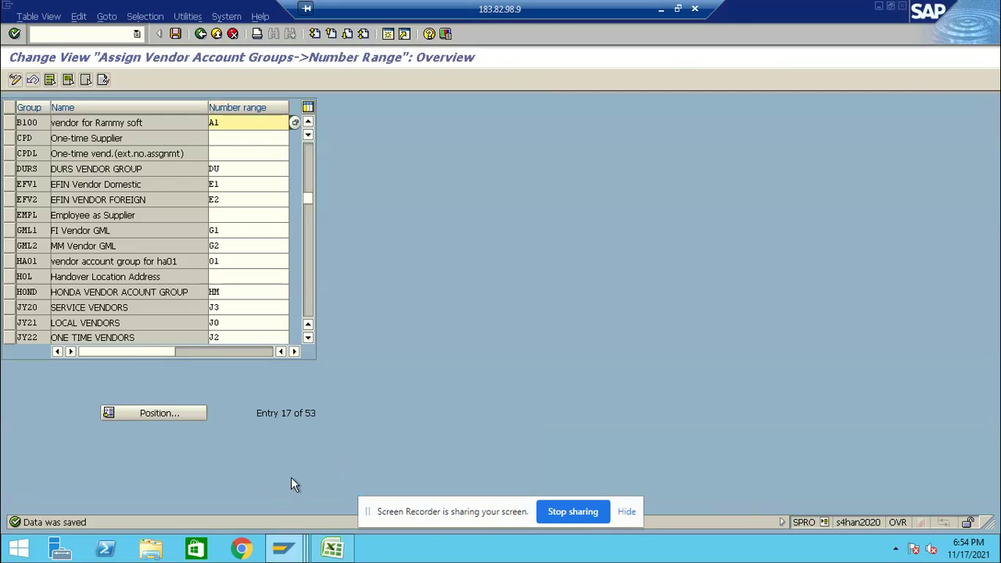
left_click(200, 35)
left_click(84, 35)
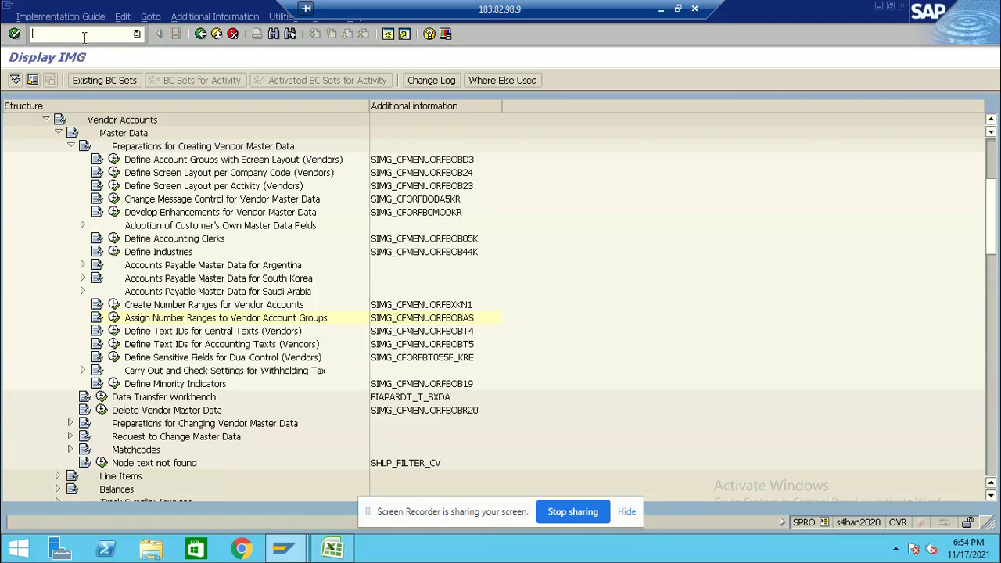
type("/nbp")
key("Return")
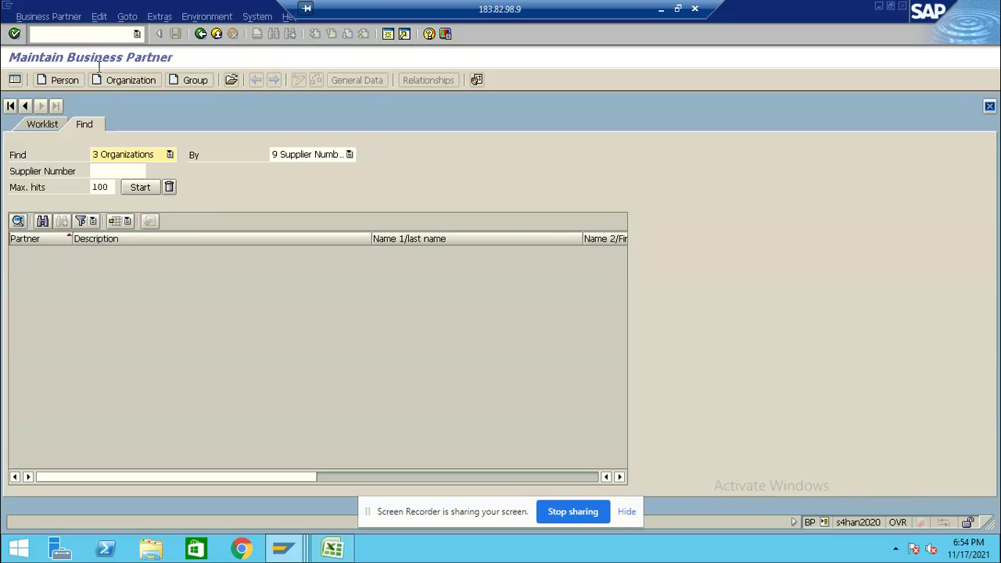
- Start a new organization and create it in BP role FLVB00 Supplier (Fin.Acc-Rammy s
left_click(121, 83)
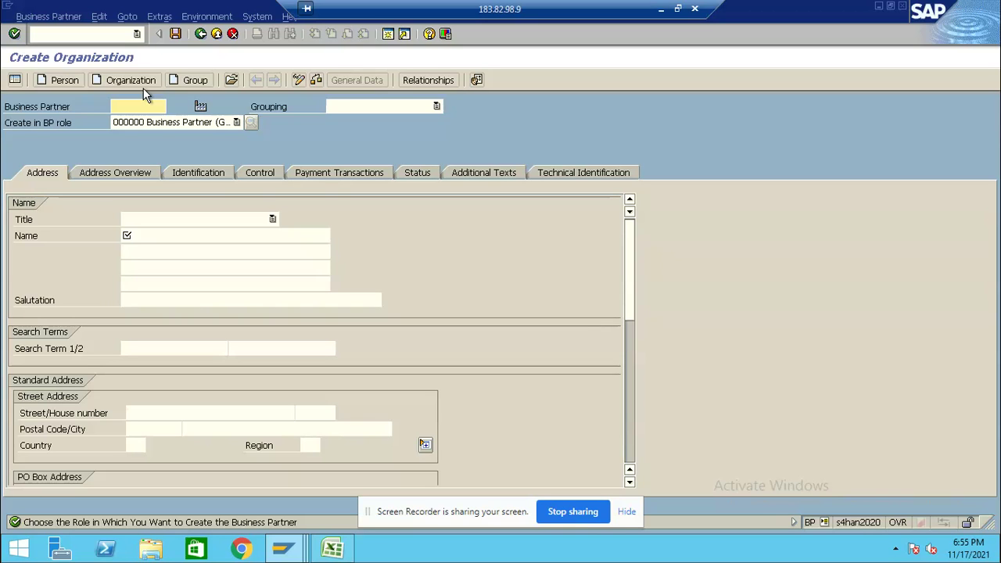
left_click(238, 122)
left_click(238, 123)
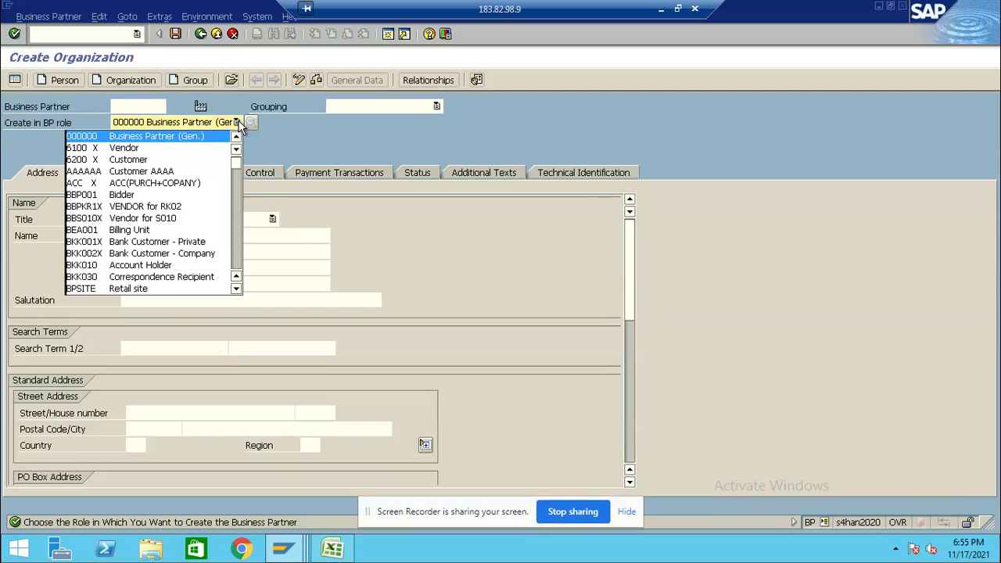
key("f")
key("l")
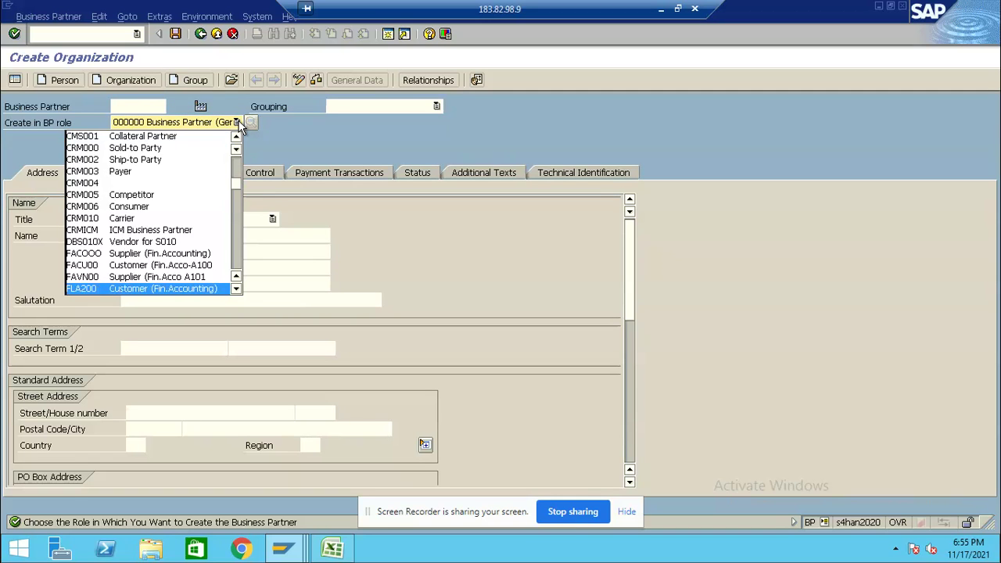
key("v")
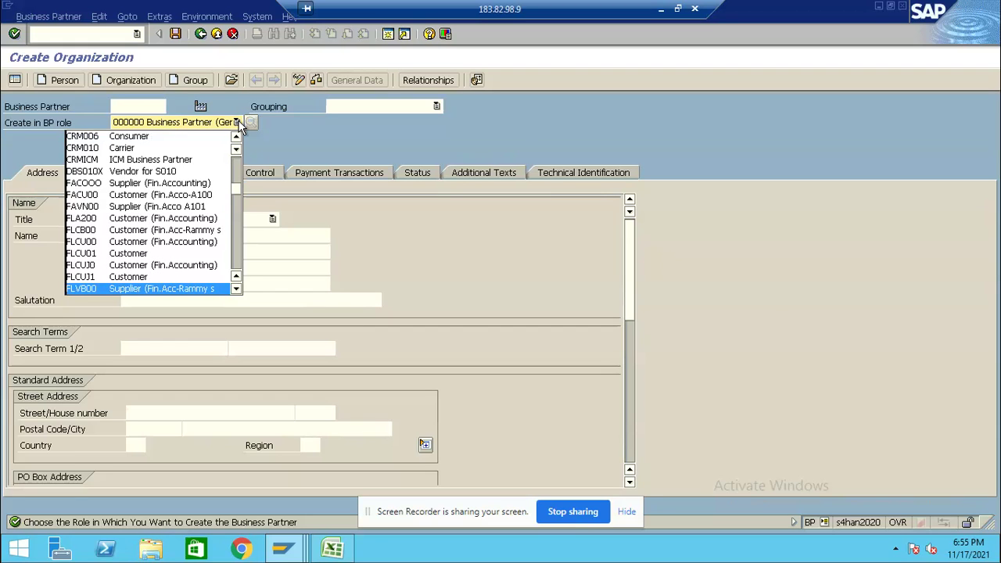
left_click(209, 290)
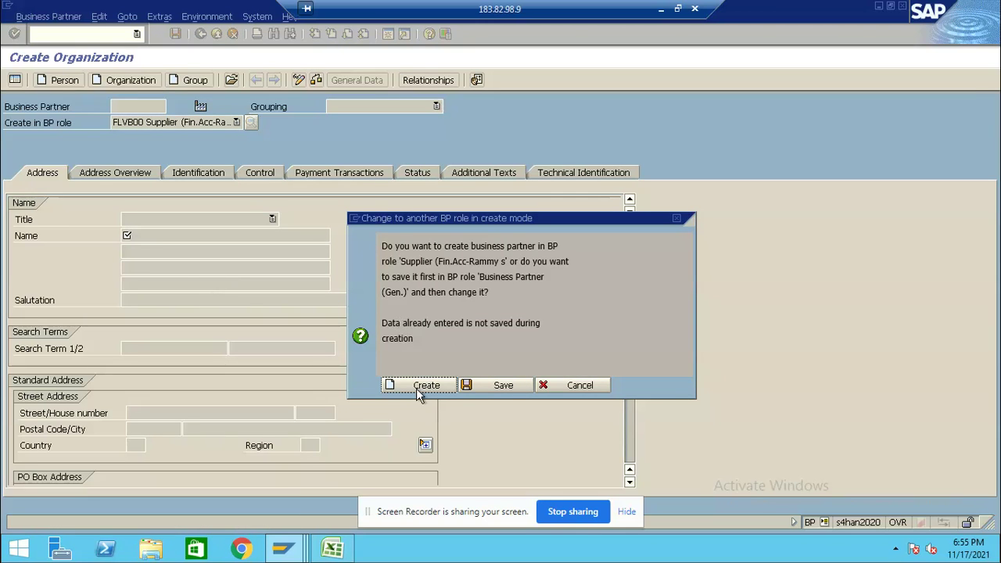
left_click(426, 385)
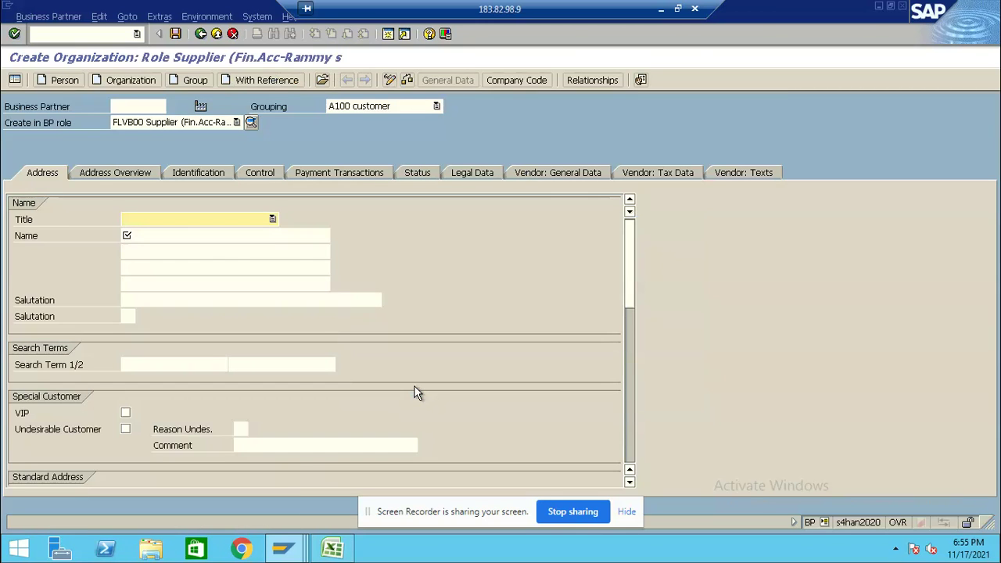
- Set the grouping to B100 vendors for Rammy soft and enter the organization name "Infosys pvt"
left_click(437, 106)
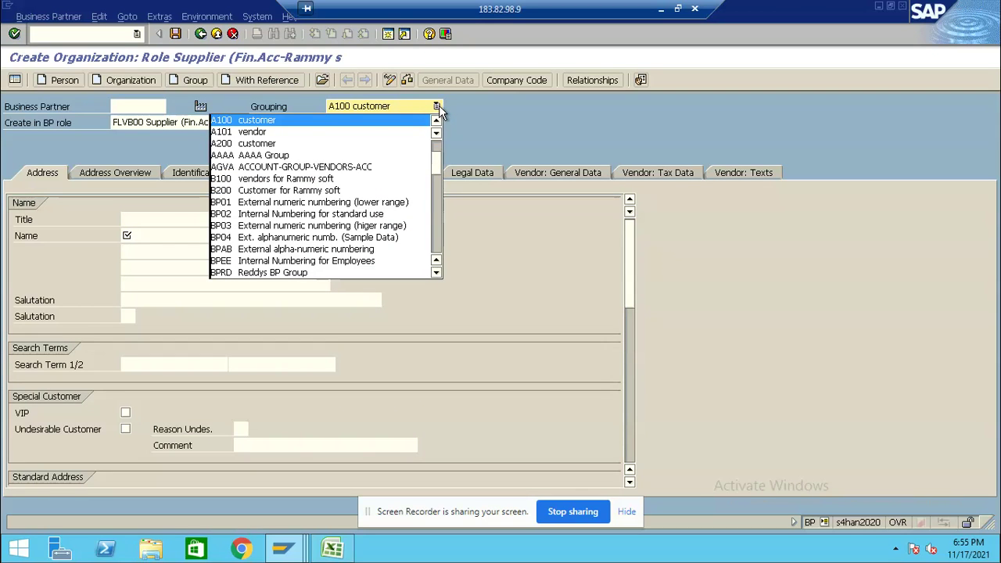
left_click(367, 179)
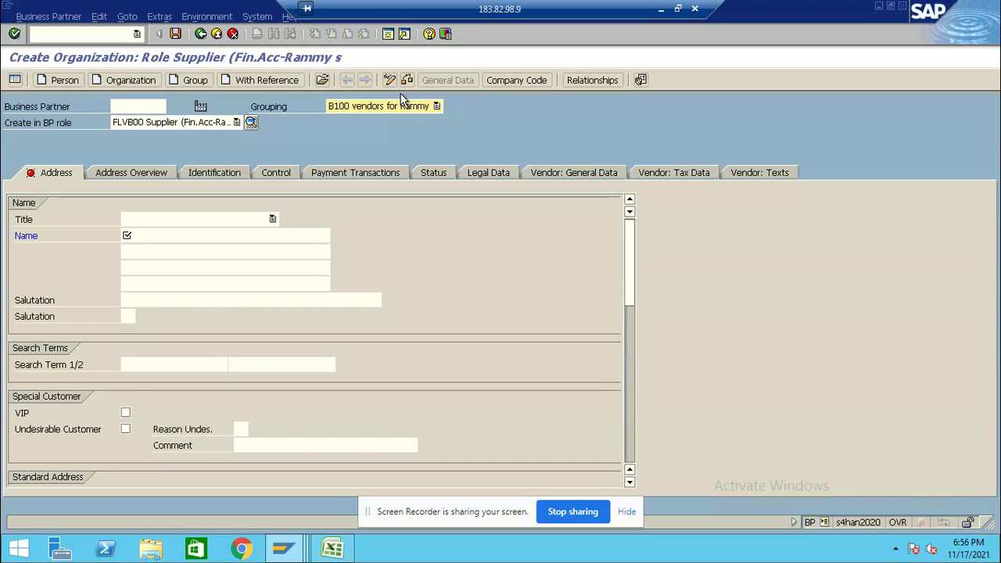
left_click(254, 233)
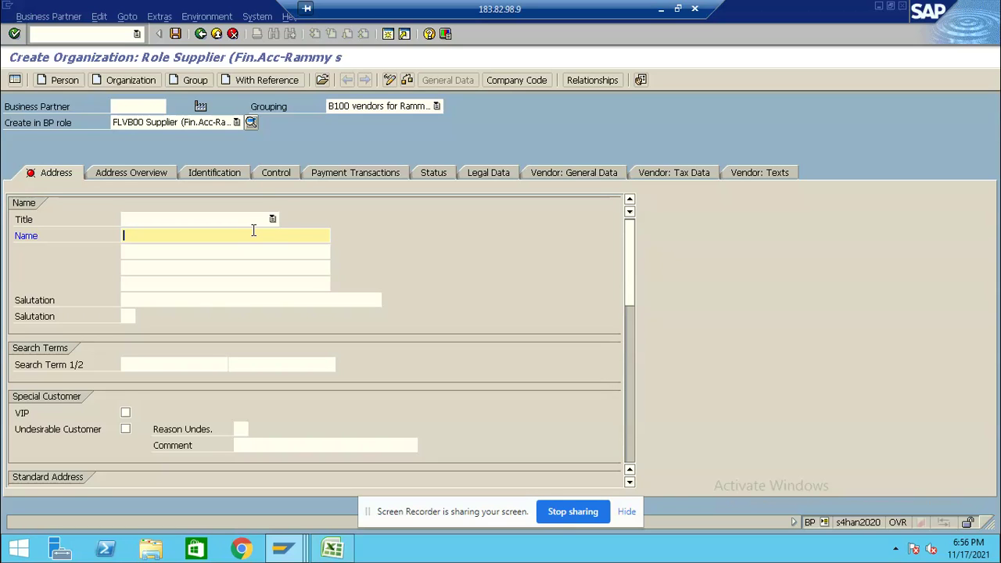
type("Infosys pvt")
key("Tab")
key("Tab")
key("Tab")
key("Tab")
key("Tab")
key("Tab")
key("Tab")
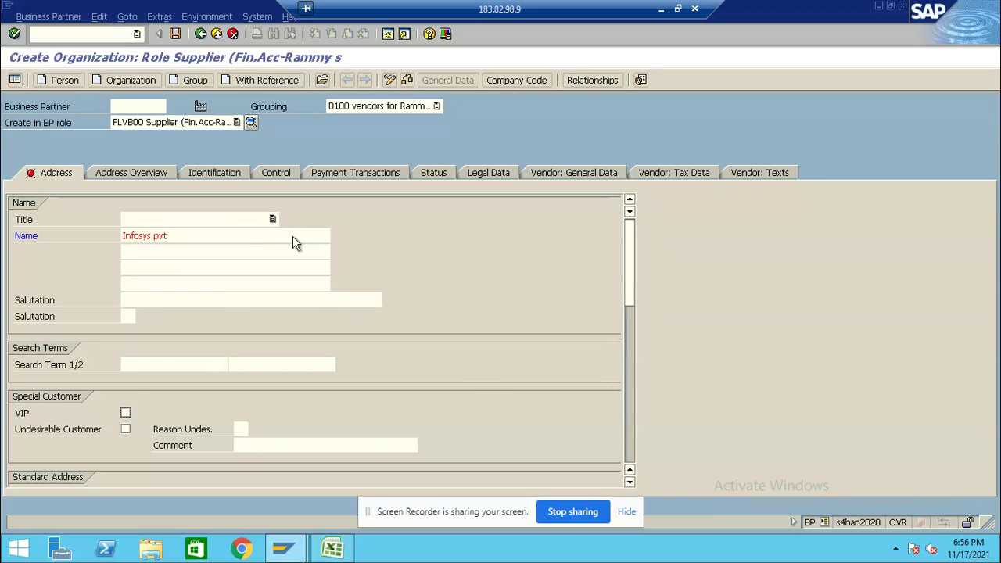
- Enter the organization's postal code, city bangalore, country IN and language EN, and save the business partner
scroll(632, 485, "down", 4)
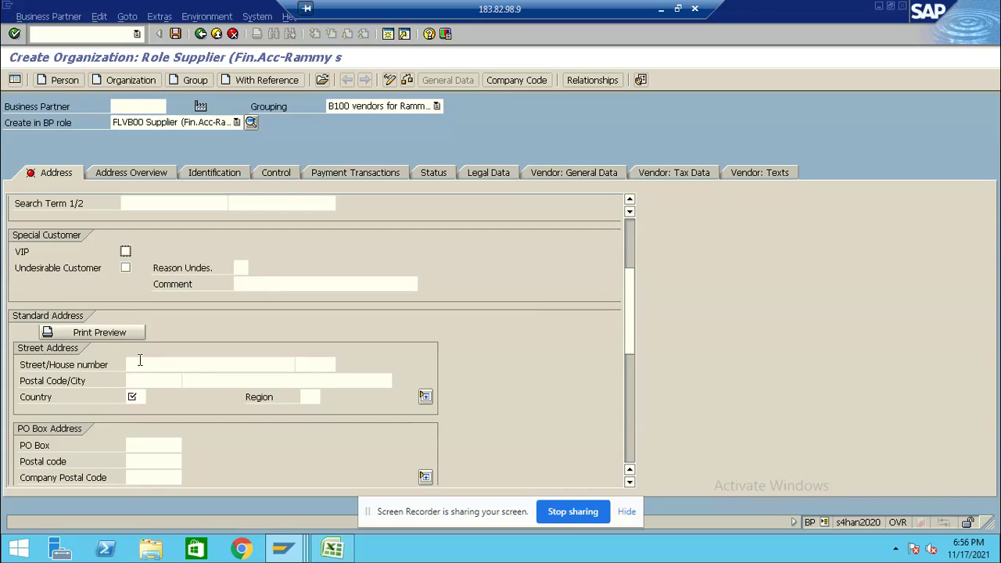
left_click(136, 379)
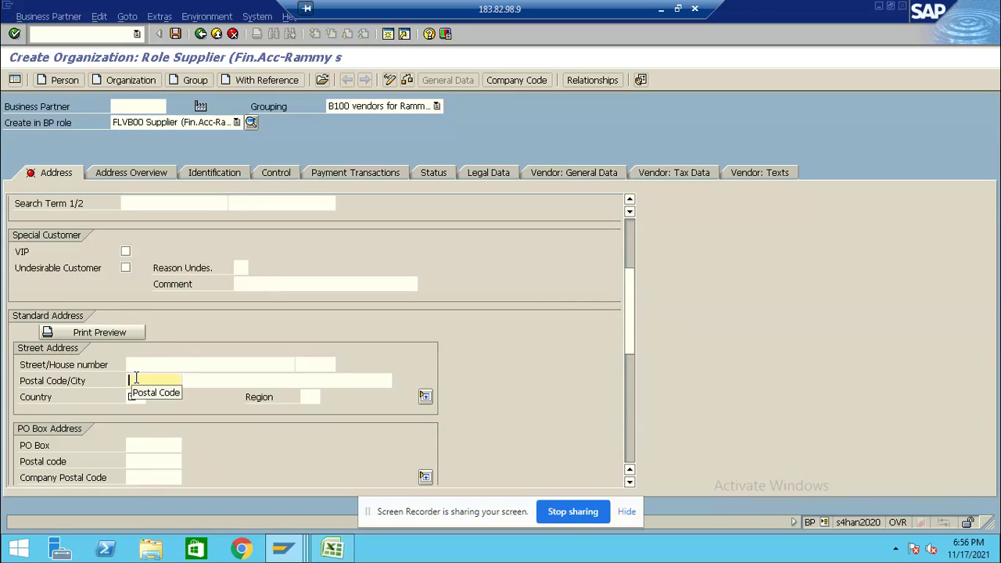
type("50003")
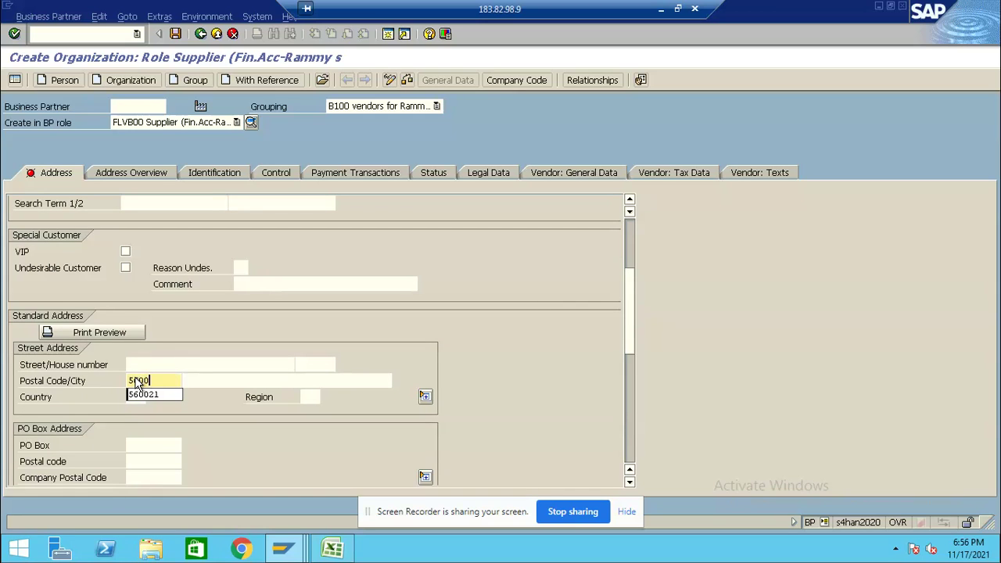
type("6")
key("Tab")
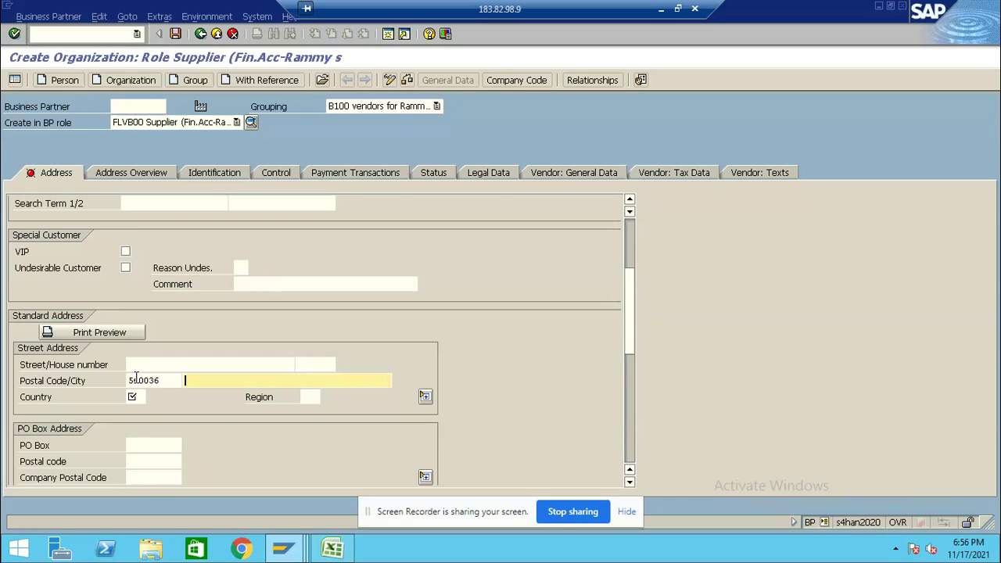
type("b")
key("Down")
key("Return")
key("Tab")
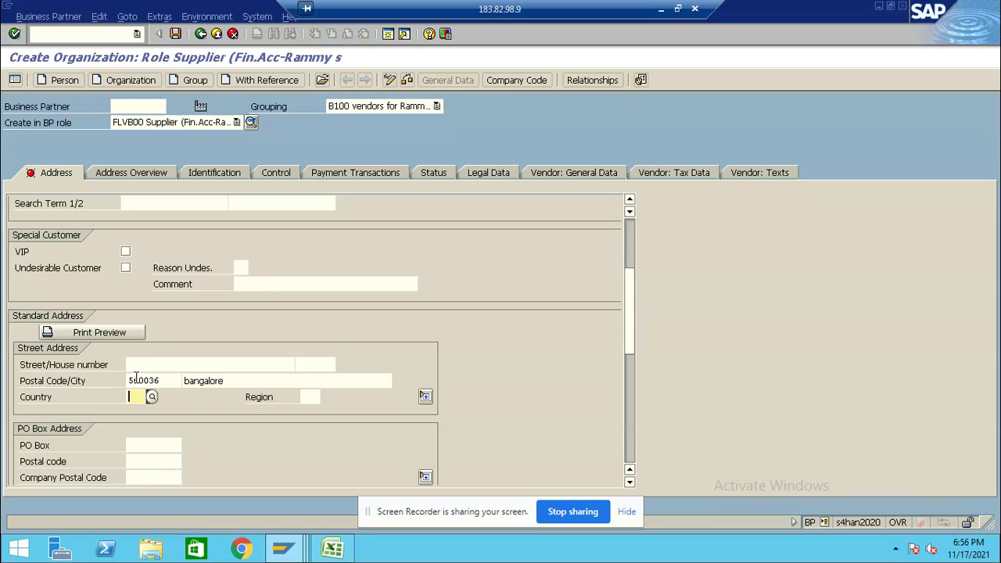
type("IN")
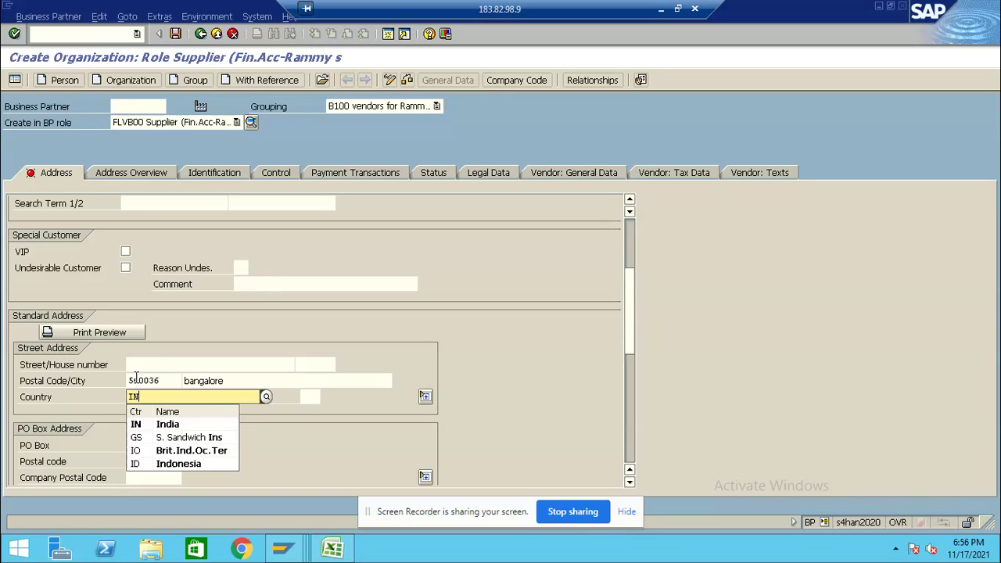
key("Return")
type("en")
key("Return")
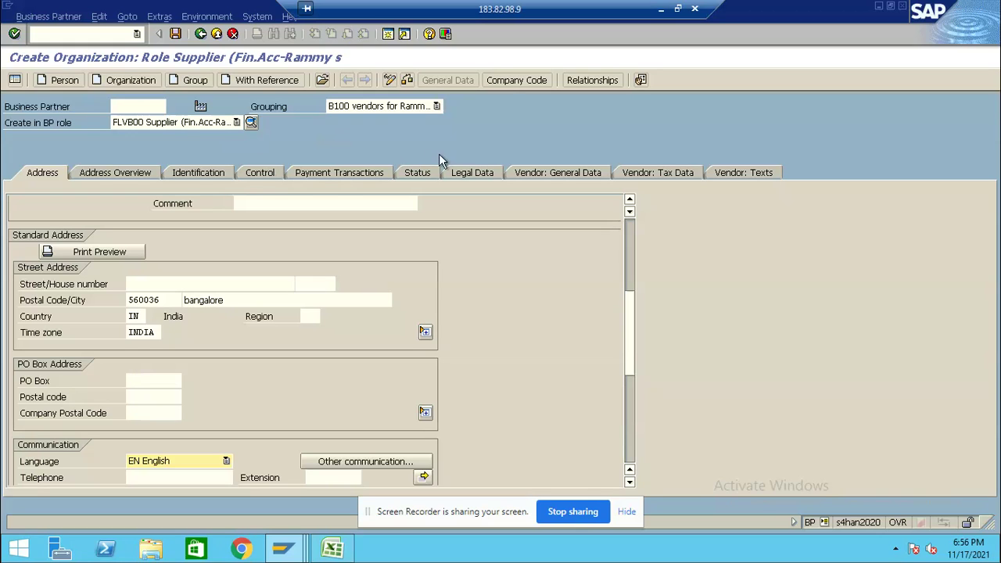
left_click(175, 33)
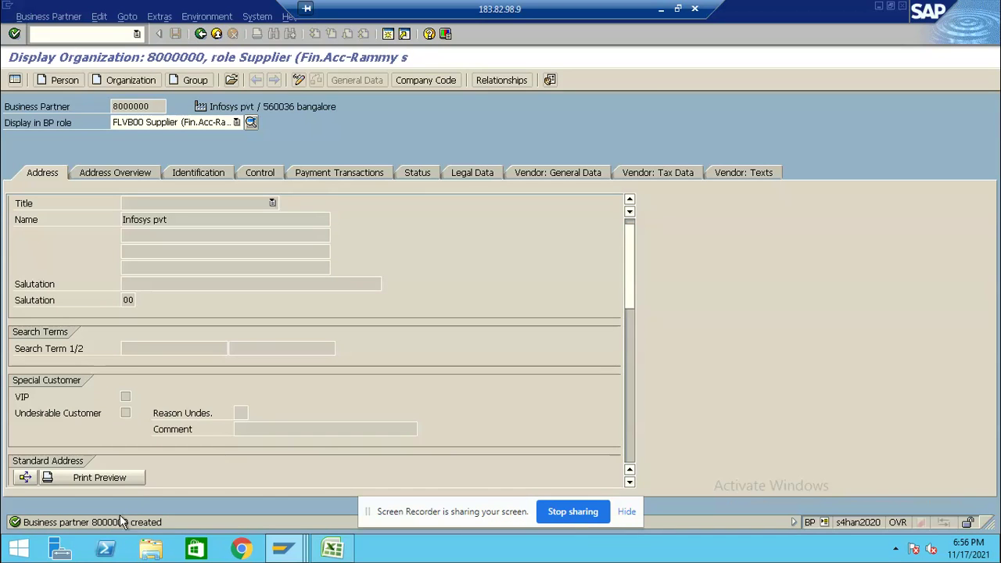
- Open the company code data of the Infosys pvt business partner and try to adopt company code B100
left_click(419, 80)
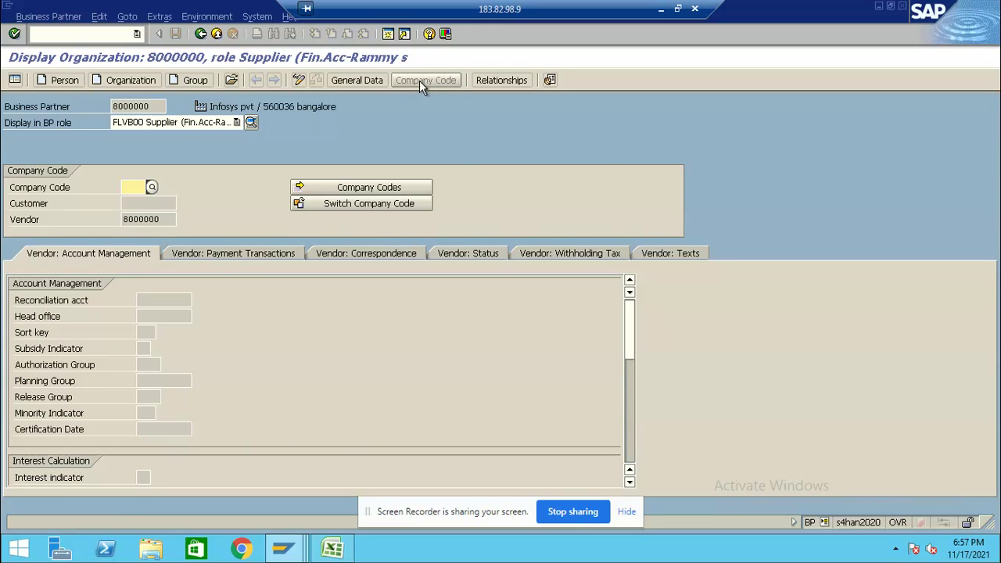
left_click(128, 186)
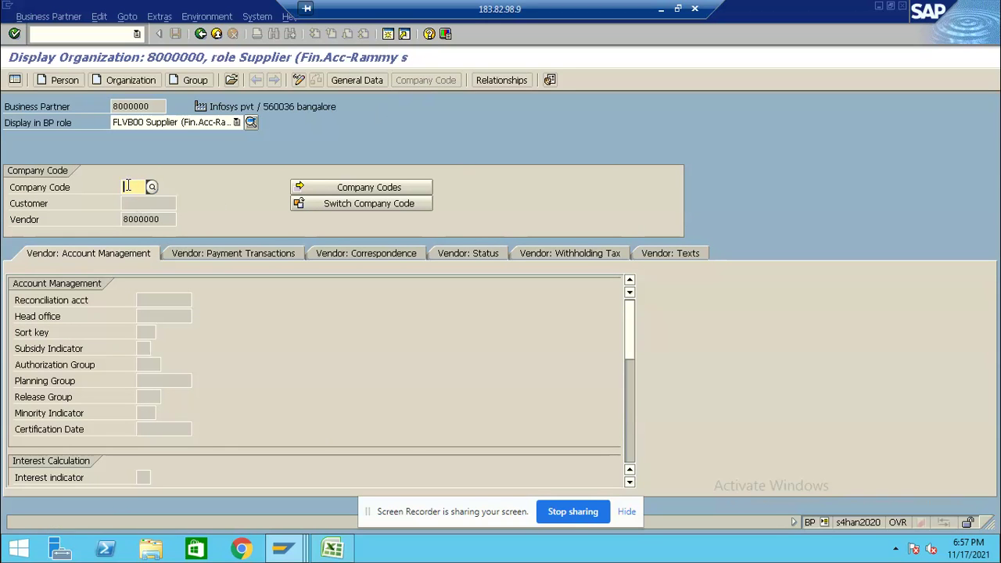
type("B100")
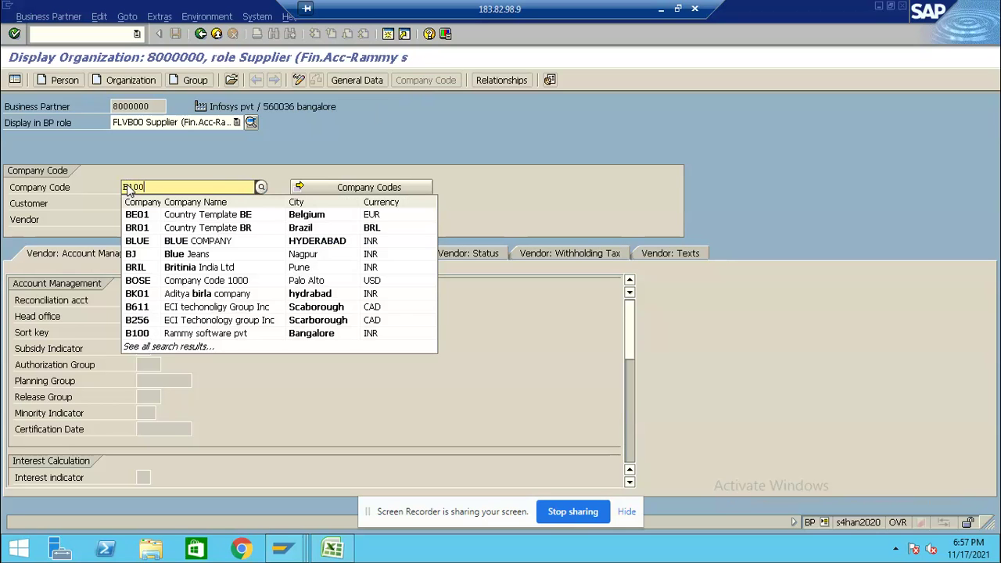
left_click(149, 215)
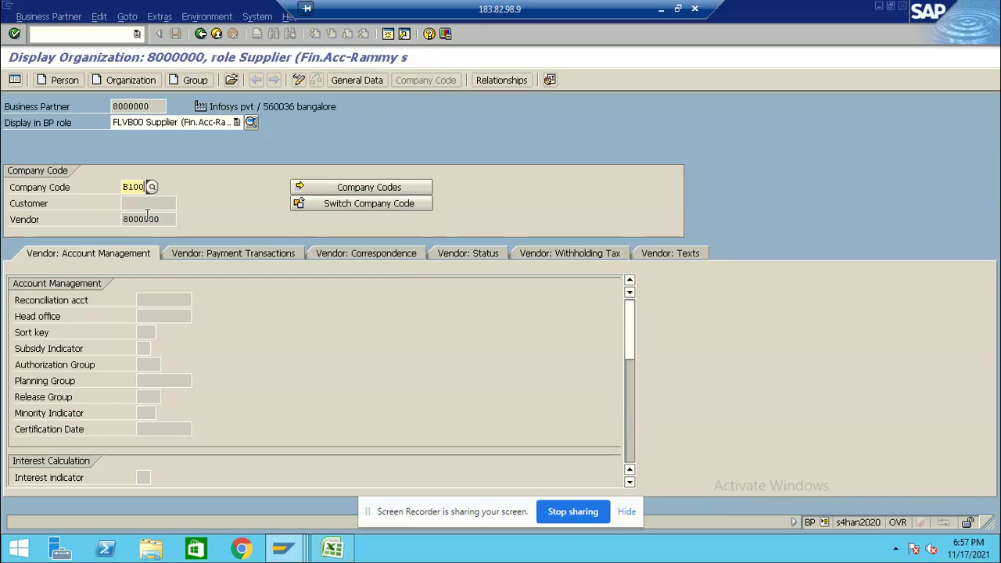
left_click(308, 191)
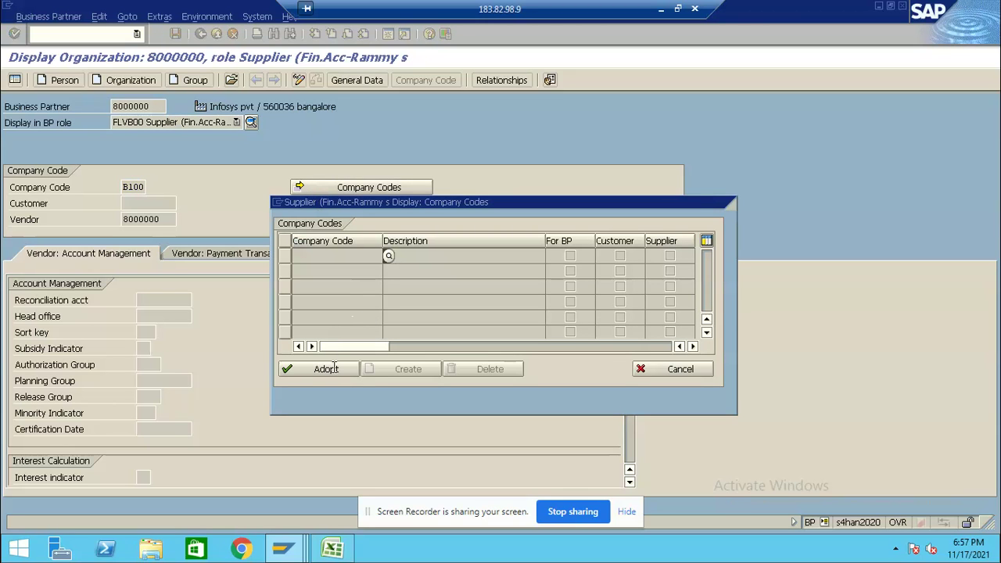
left_click(329, 370)
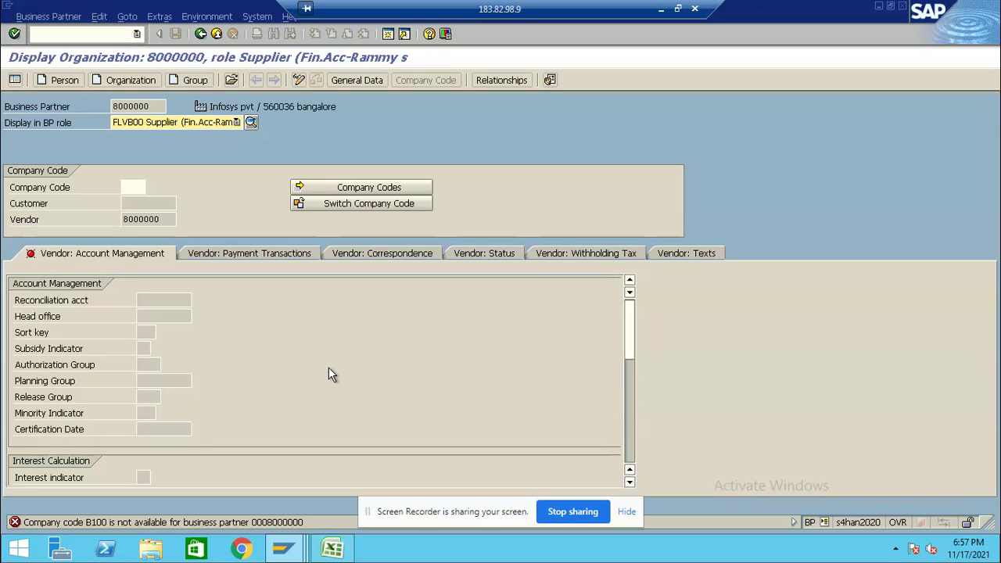
- Try again to enter company code B100 for the supplier and adopt it while still in display mode
left_click(130, 187)
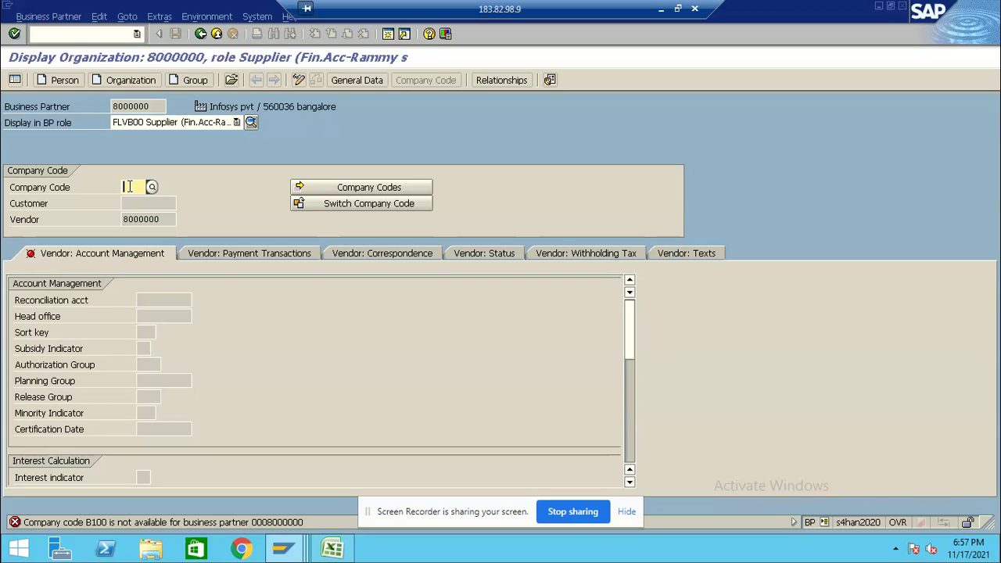
type("B")
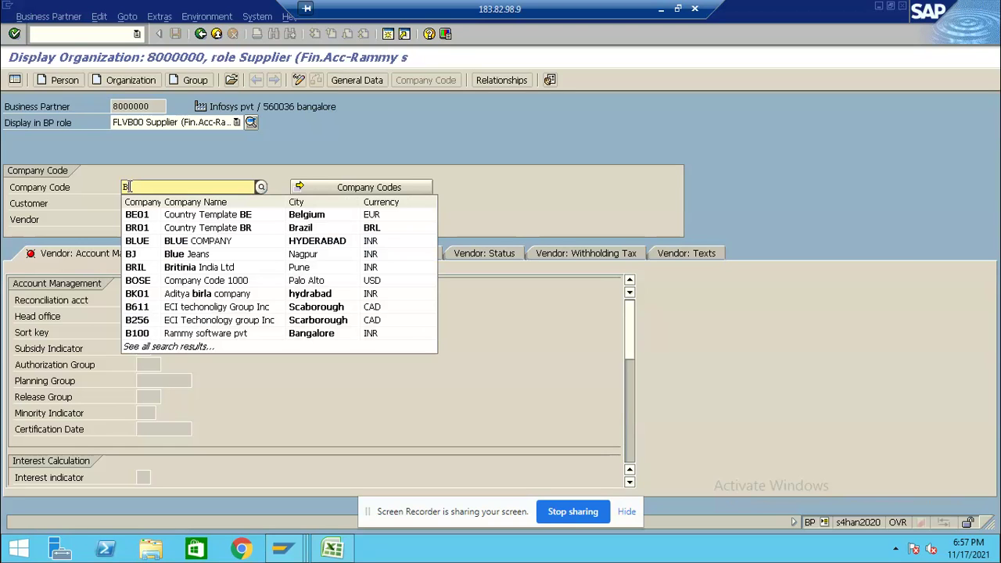
type("100")
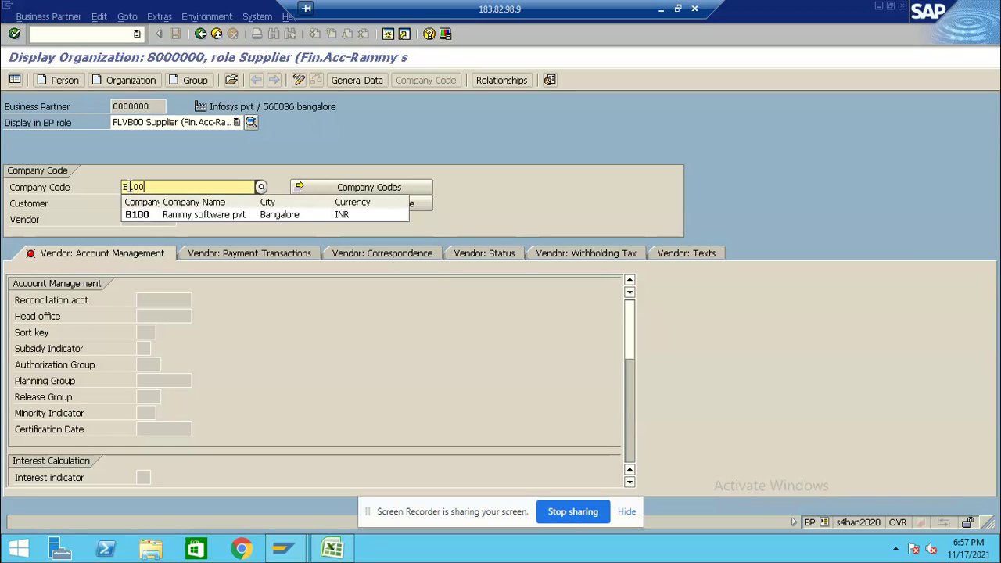
left_click(148, 216)
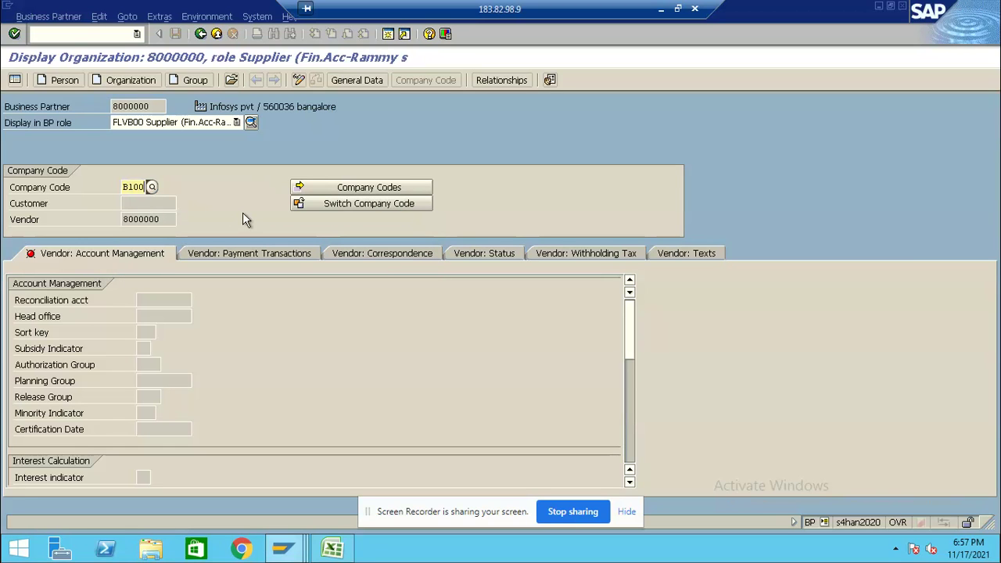
key("Return")
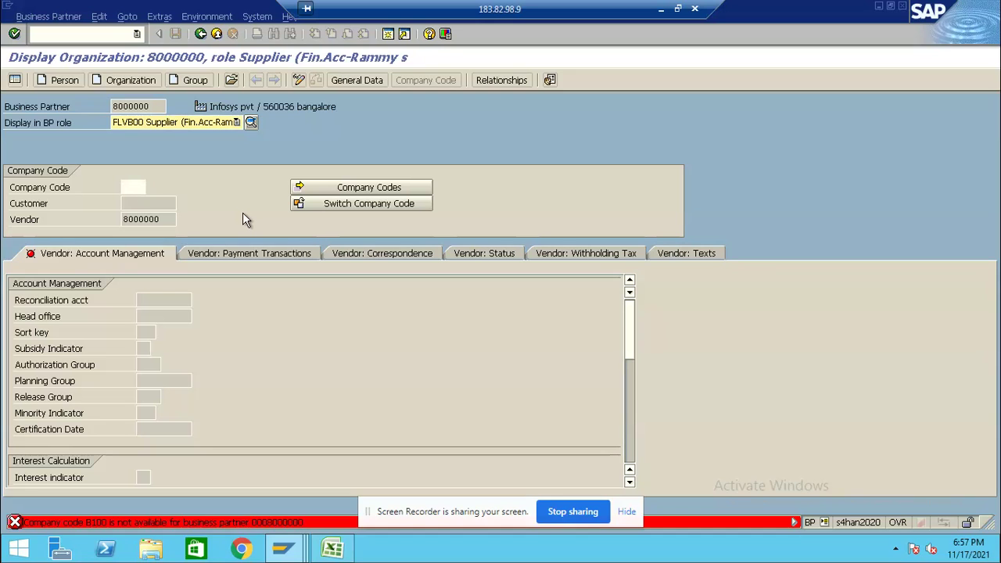
left_click(325, 191)
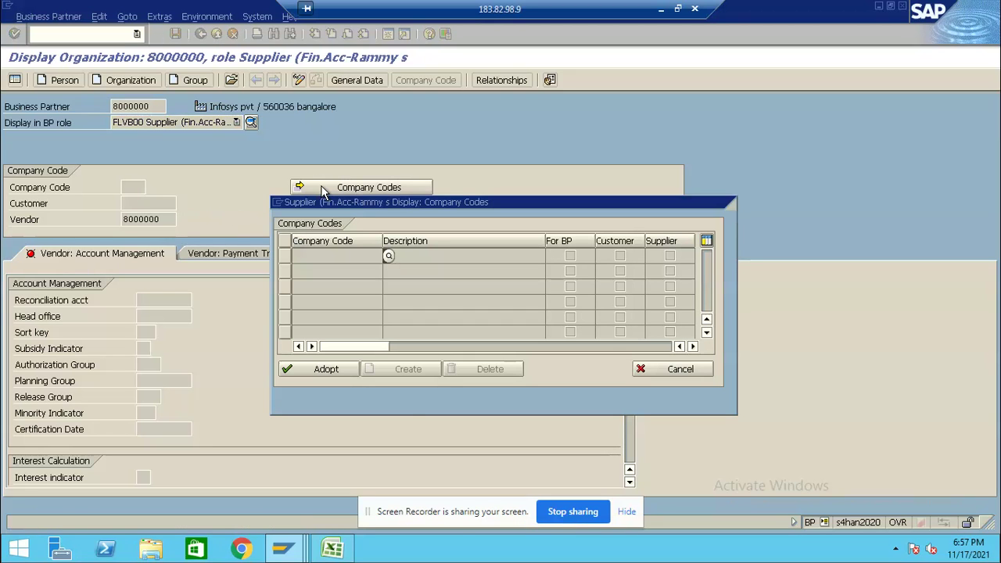
left_click(338, 371)
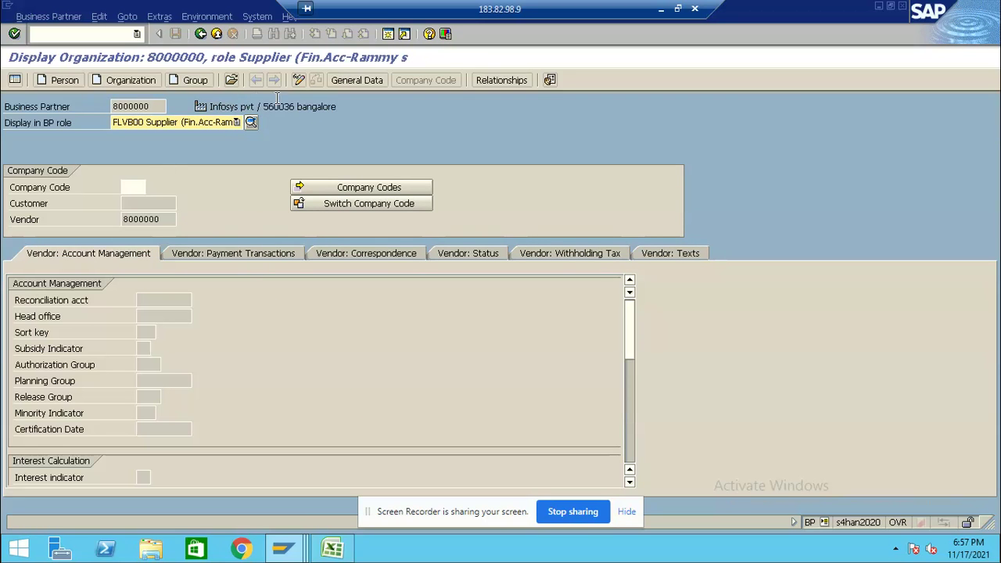
- Switch the business partner to change mode and enter company code B100 Rammy software pvt
left_click(301, 81)
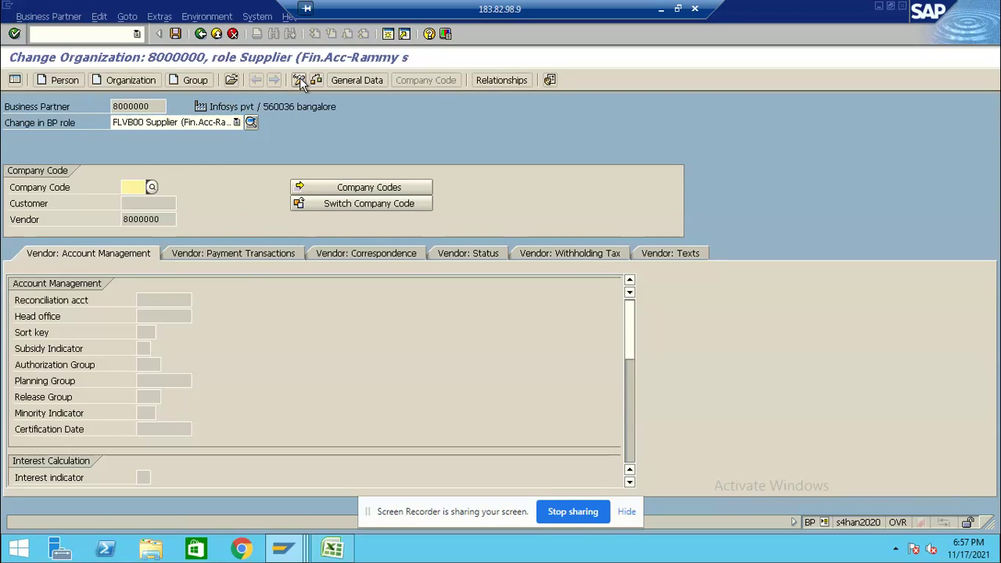
left_click(132, 187)
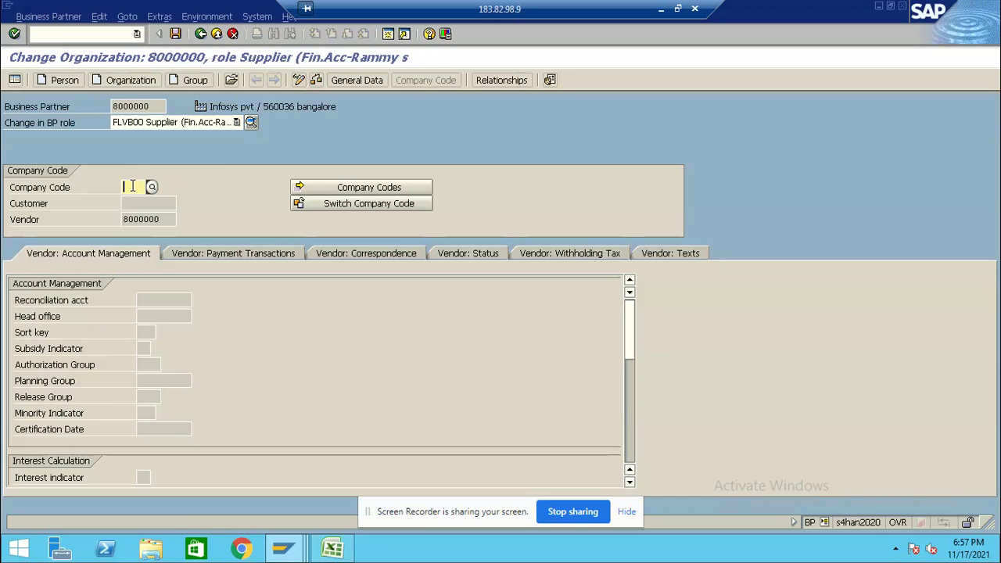
type("B100")
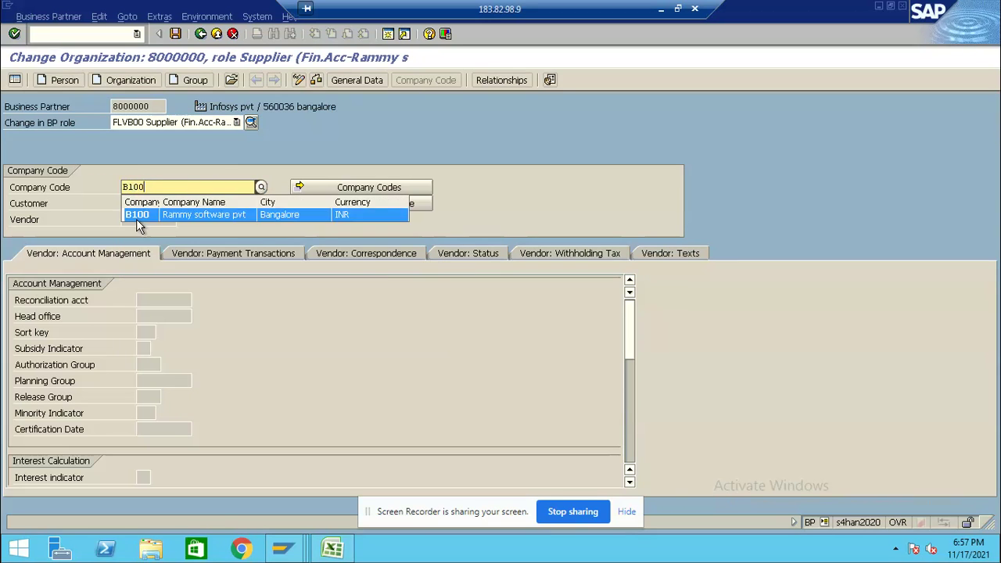
left_click(139, 216)
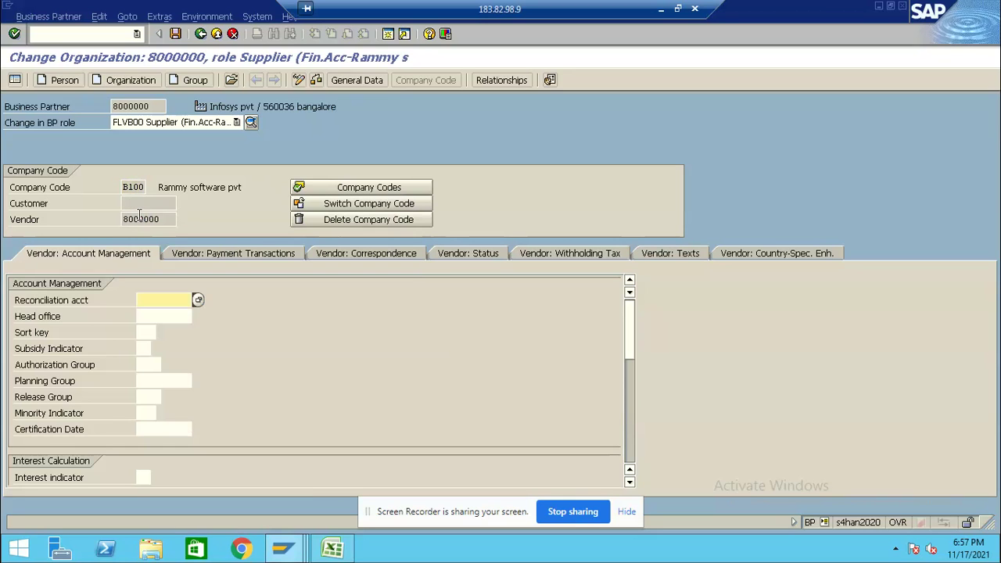
- Set the vendor's reconciliation account to 41400 and save the business partner, accepting the information message
left_click(197, 302)
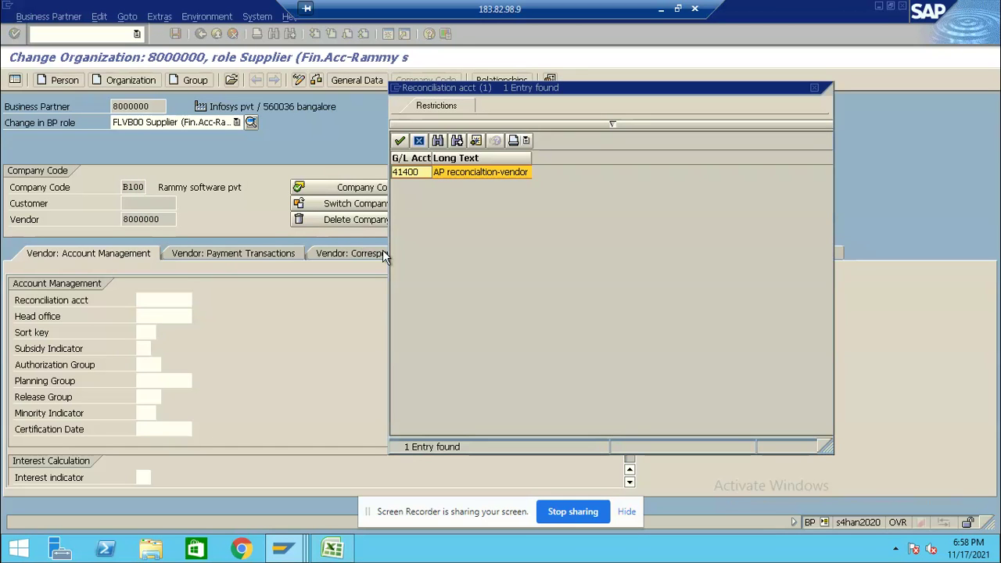
double_click(439, 172)
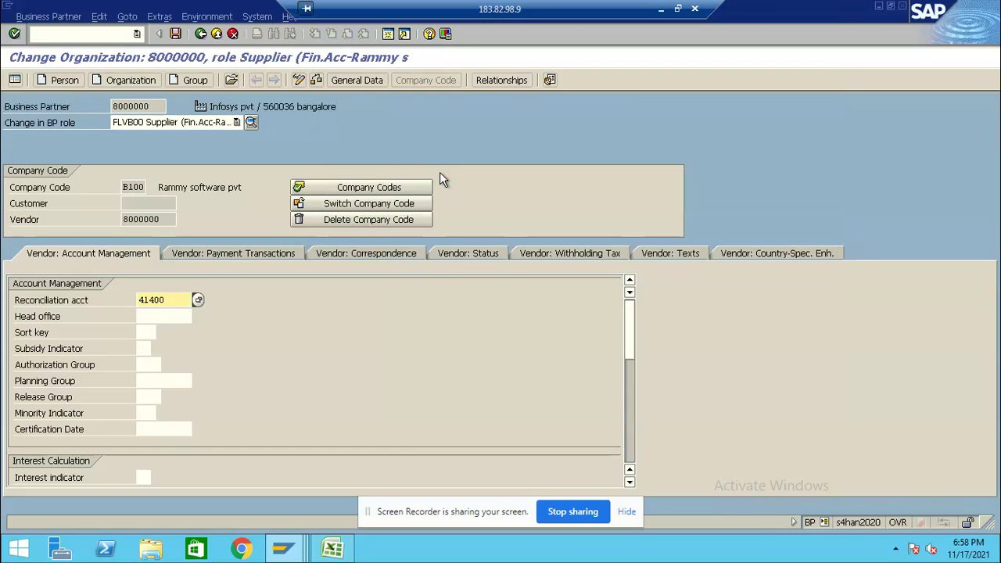
key("Return")
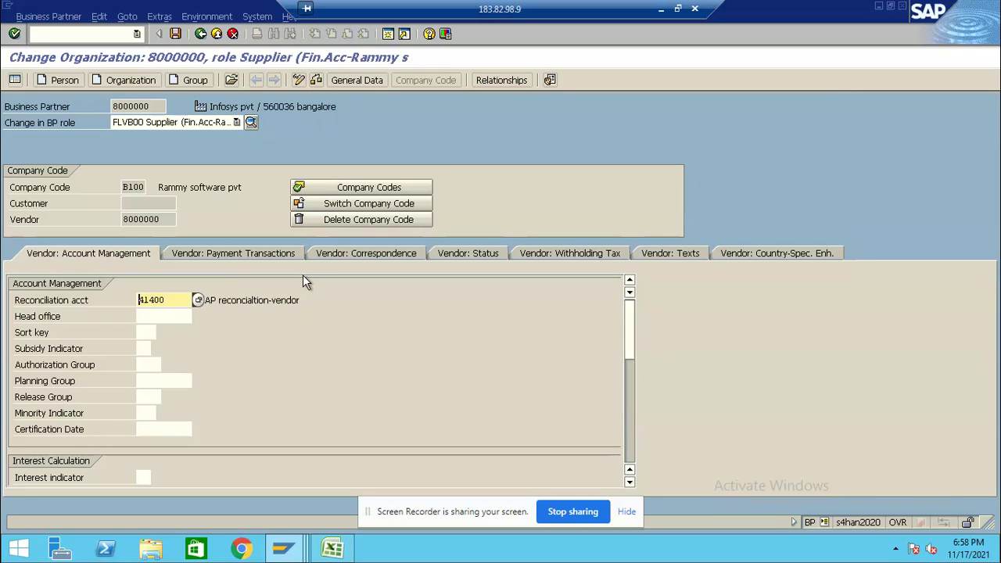
key("ctrl+s")
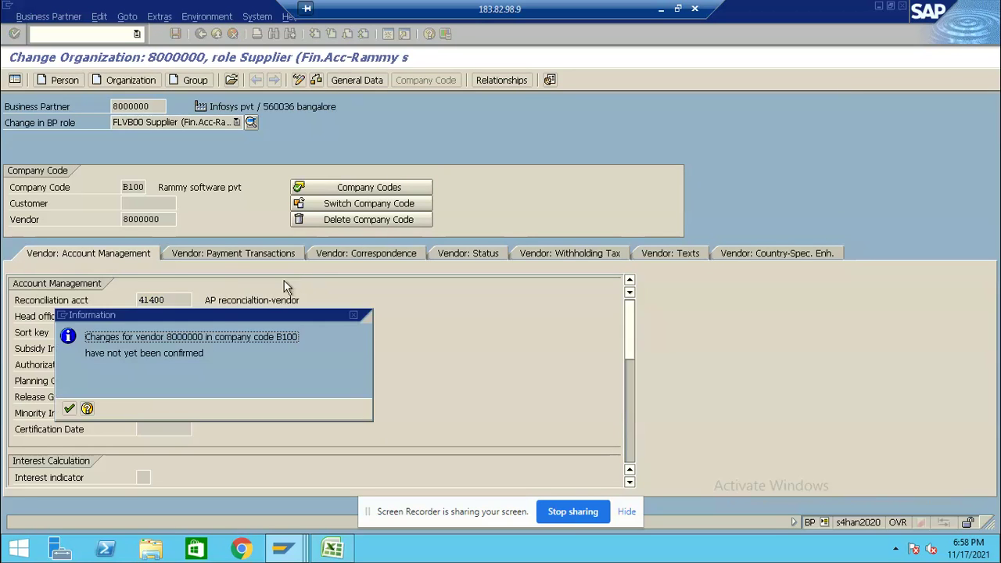
left_click(69, 410)
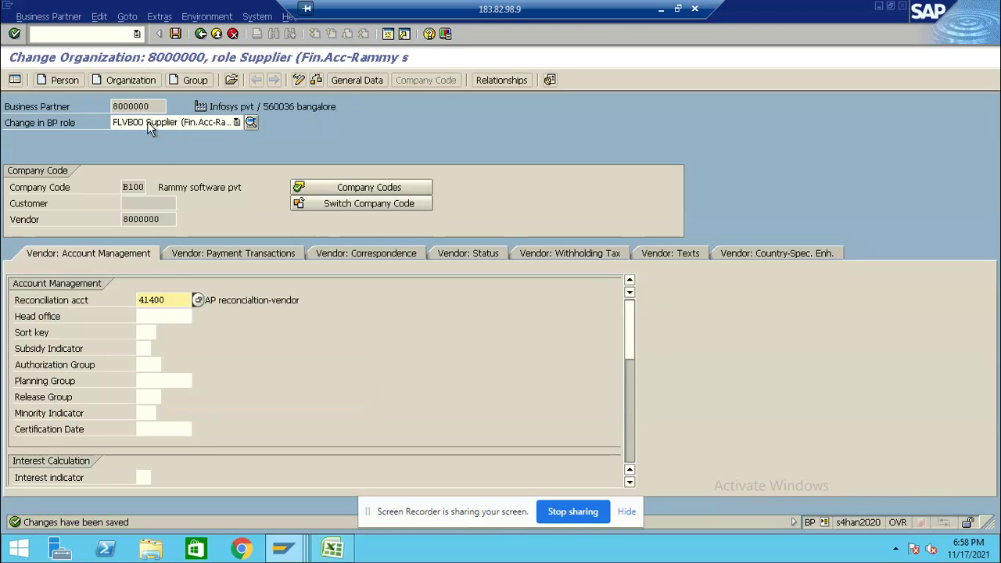
- Compare the business partner number with the vendor number in the company code data
left_click_drag(150, 109, 115, 106)
left_click(115, 107)
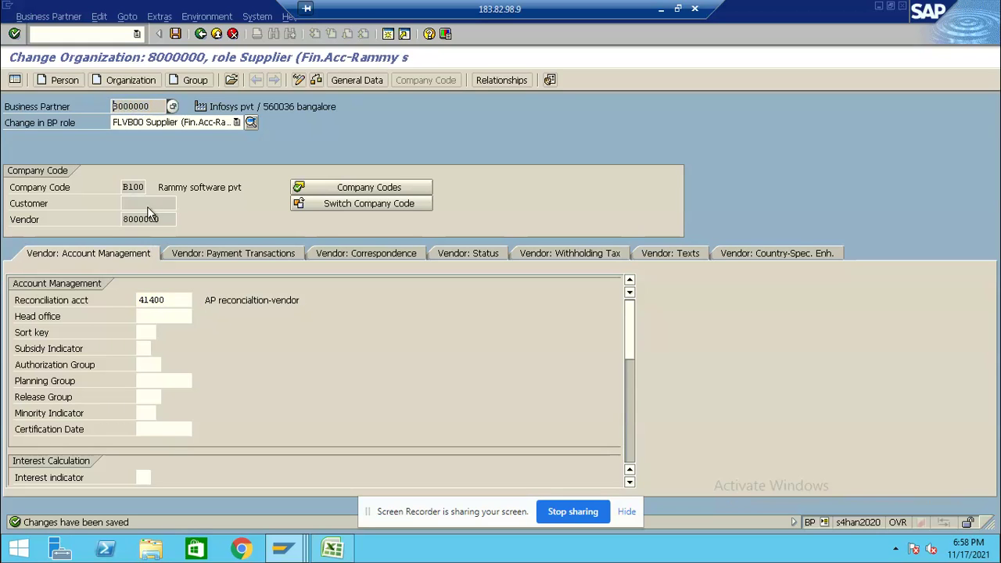
left_click_drag(165, 219, 123, 220)
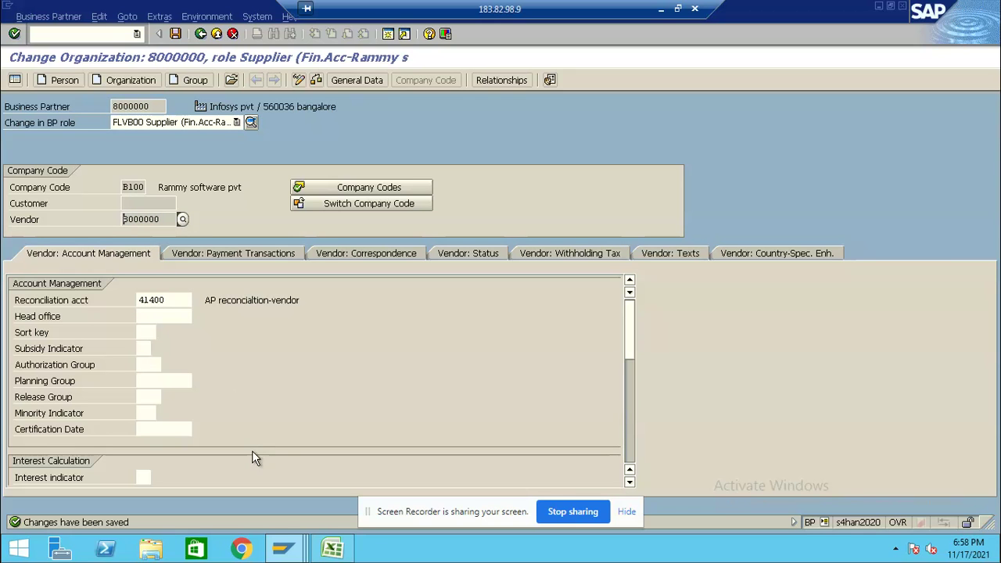
- Switch to the Display IMG session, review the BP groupings with their assigned number ranges, and return to the IMG structure
left_click(284, 551)
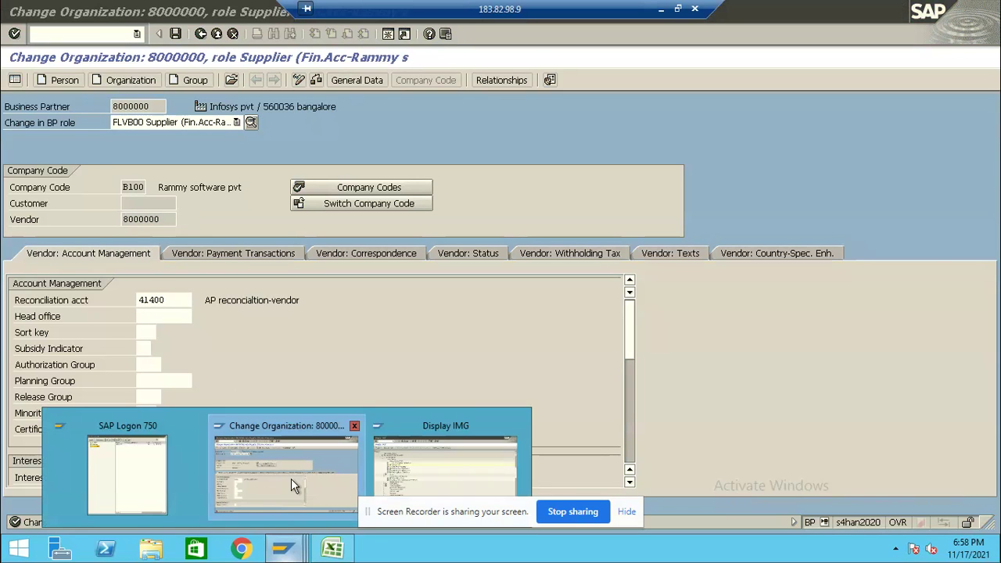
left_click(387, 476)
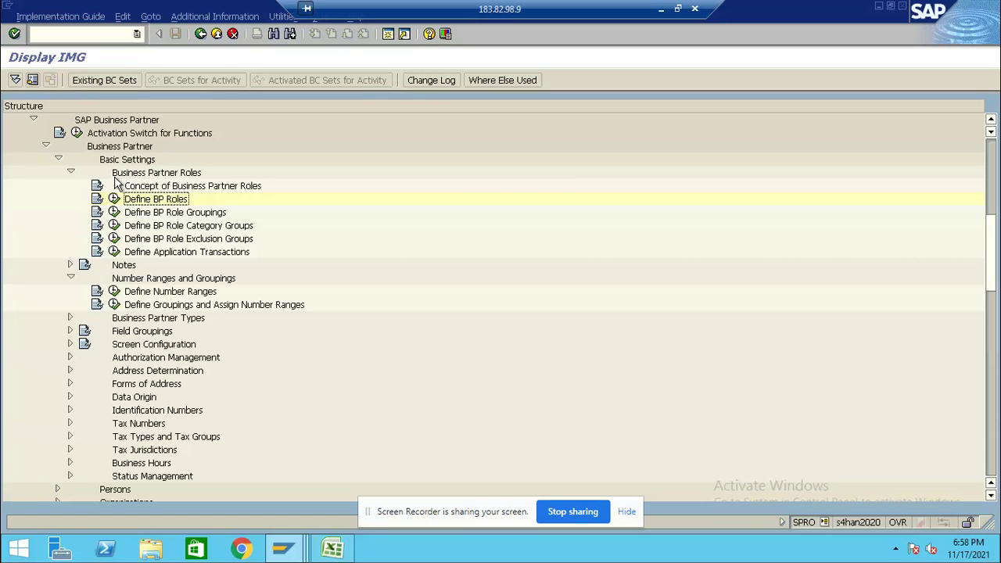
left_click(71, 173)
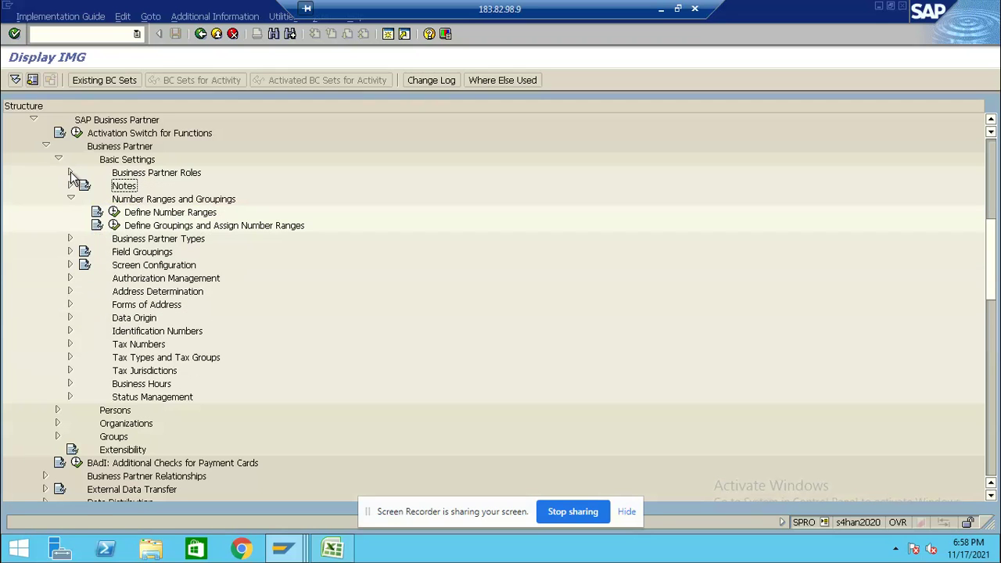
left_click(115, 226)
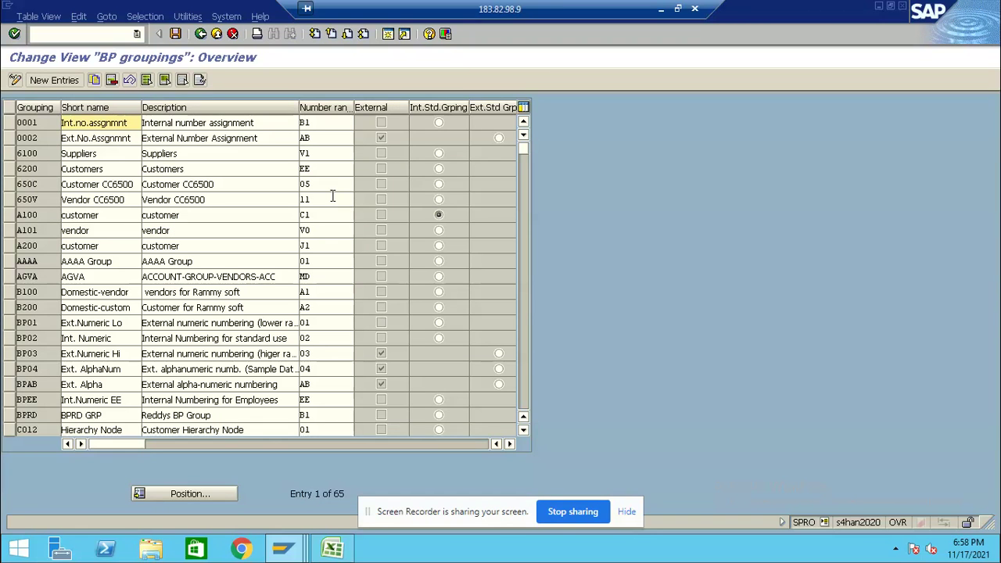
left_click(201, 34)
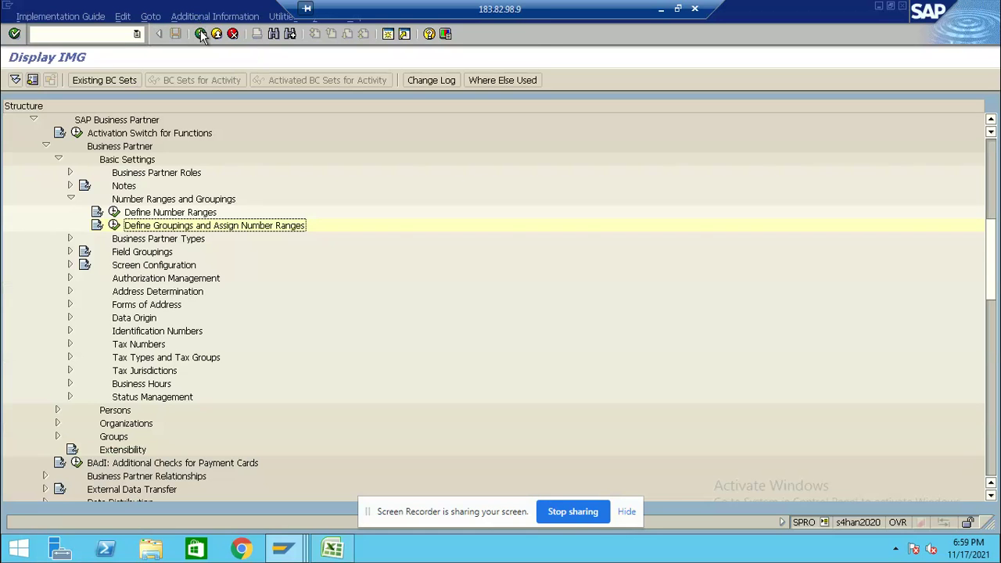
- Open the number assignment for direction BP to Customer under Master Data Synchronization and check the Same Numbers setting of grouping B200
left_click(70, 201)
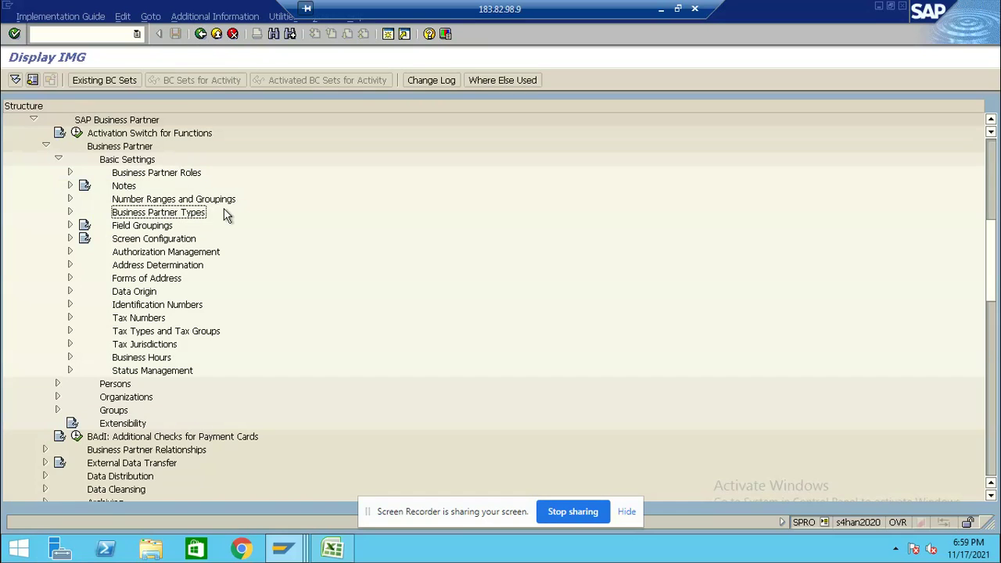
left_click(992, 120)
left_click(991, 120)
left_click(991, 119)
left_click(991, 119)
left_click(991, 120)
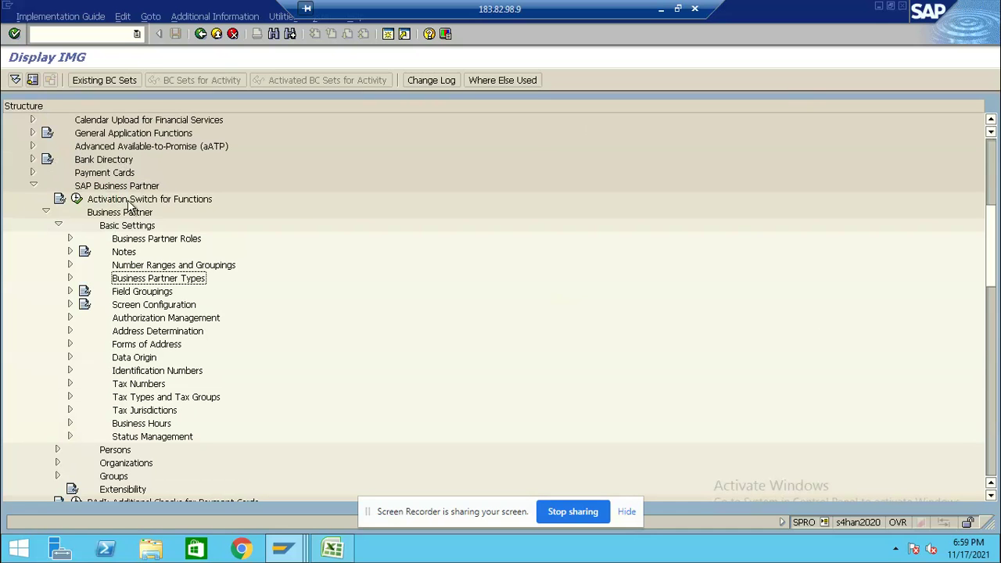
left_click(33, 185)
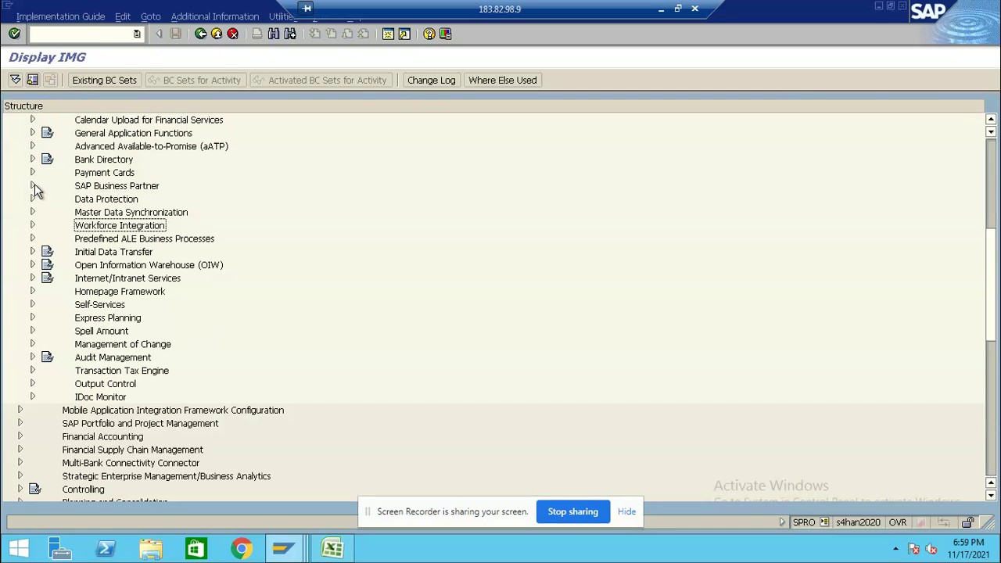
left_click(32, 213)
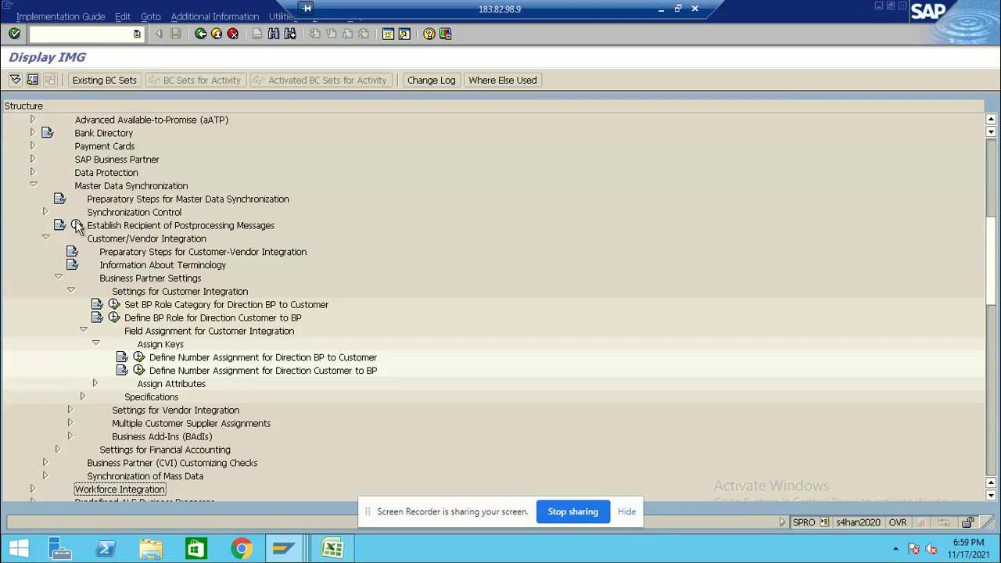
left_click(139, 358)
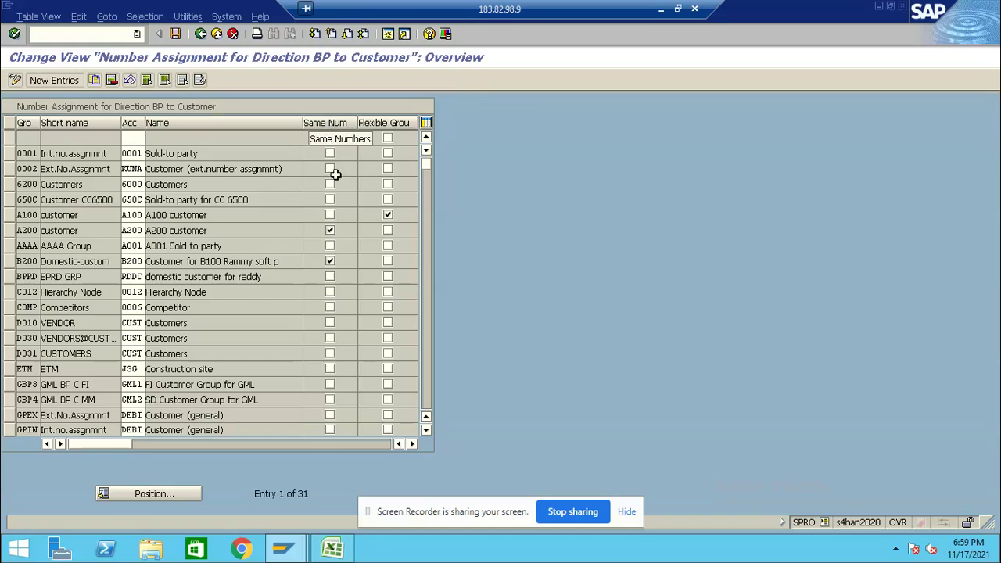
left_click(330, 262)
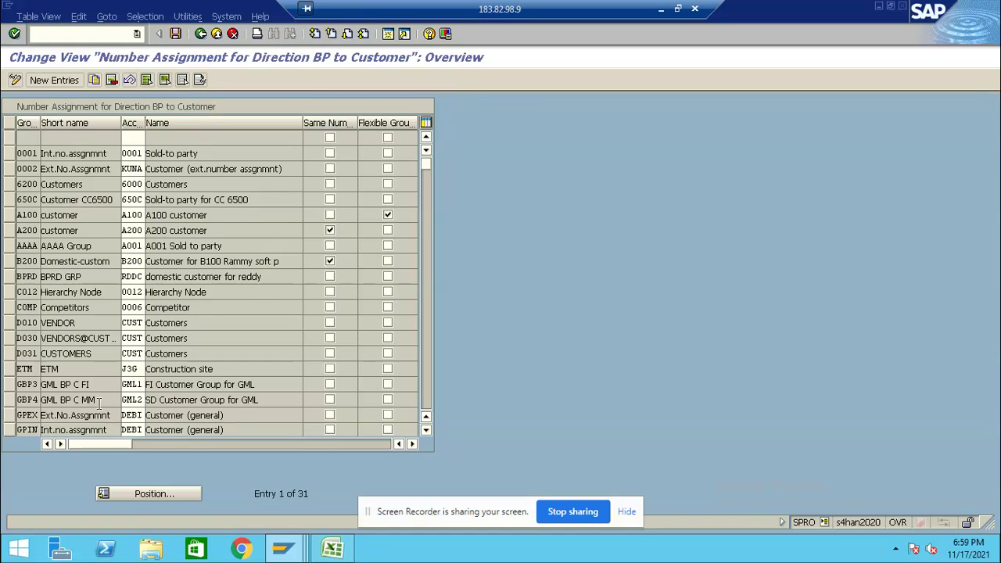
- Jump to grouping B200 in the BP to Customer number assignment, check its Same Numbers setting, and return to the business partner session
left_click(133, 494)
type("B")
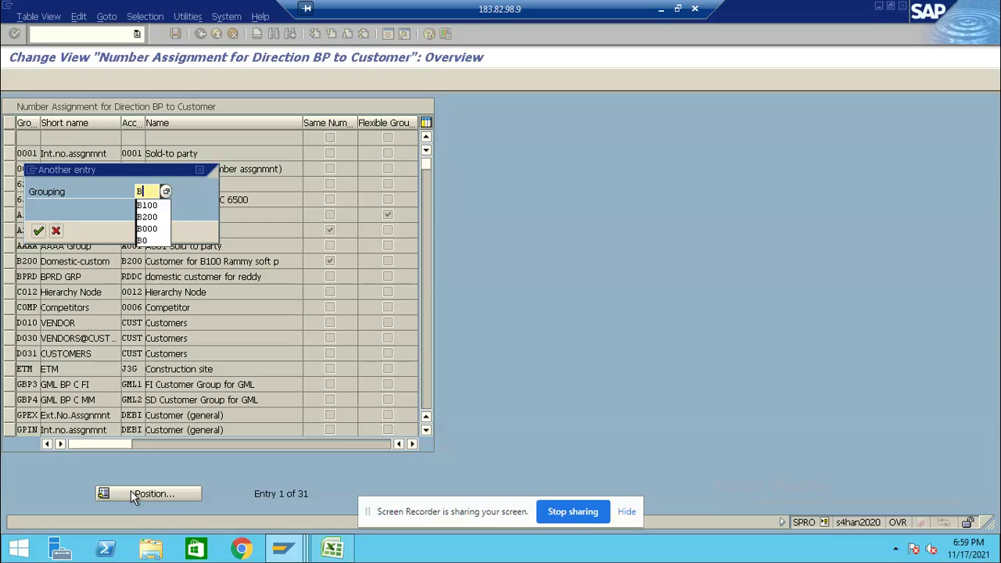
type("200")
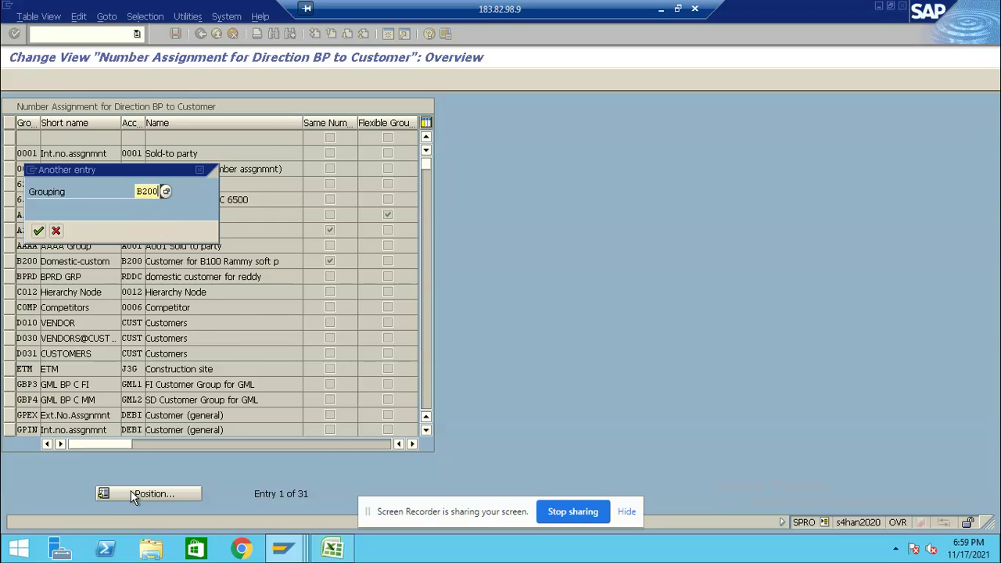
key("Return")
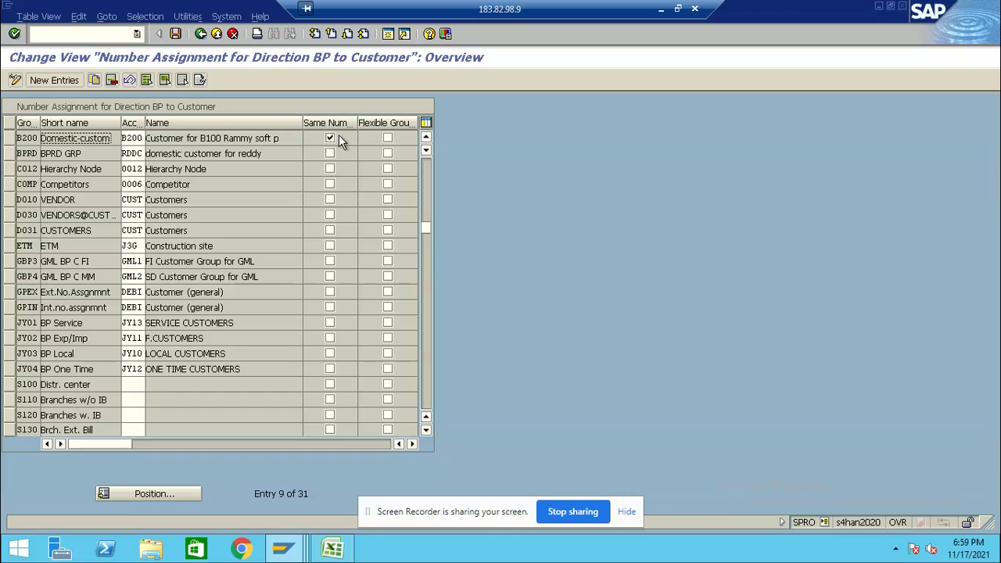
key("ctrl+s")
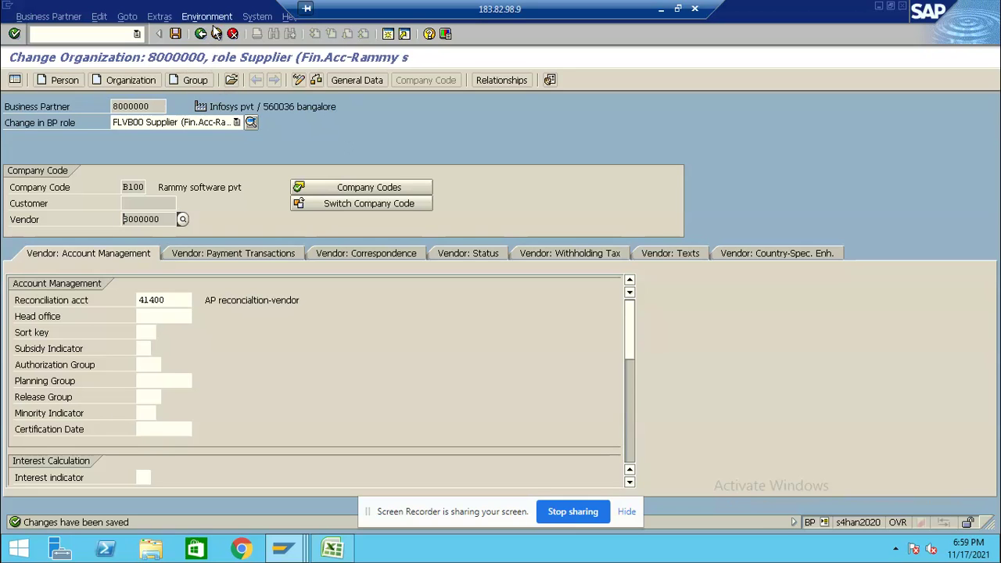
- Restart the business partner transaction with /nbp and begin creating a new organization
left_click(107, 34)
type("/nbp")
key("Return")
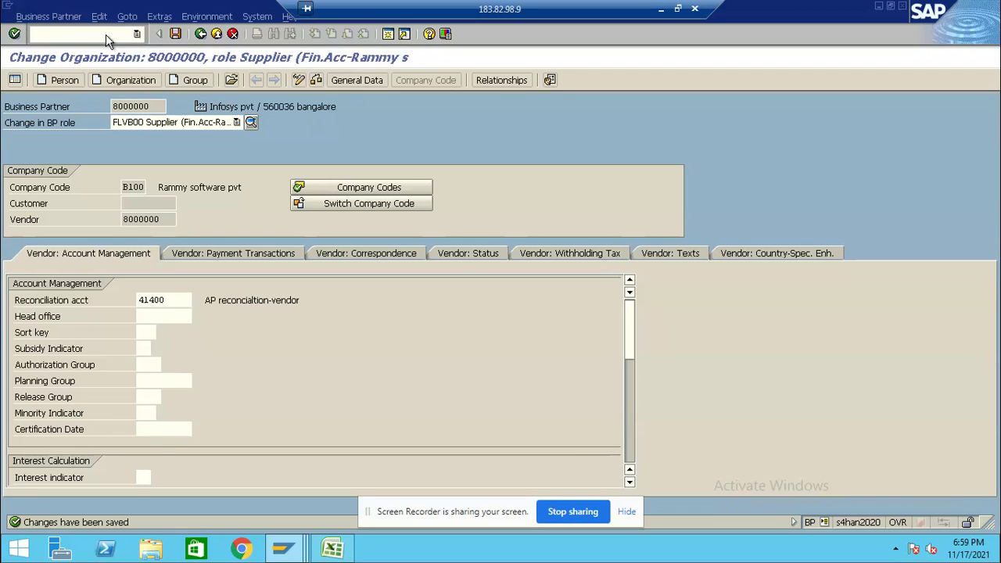
left_click(113, 81)
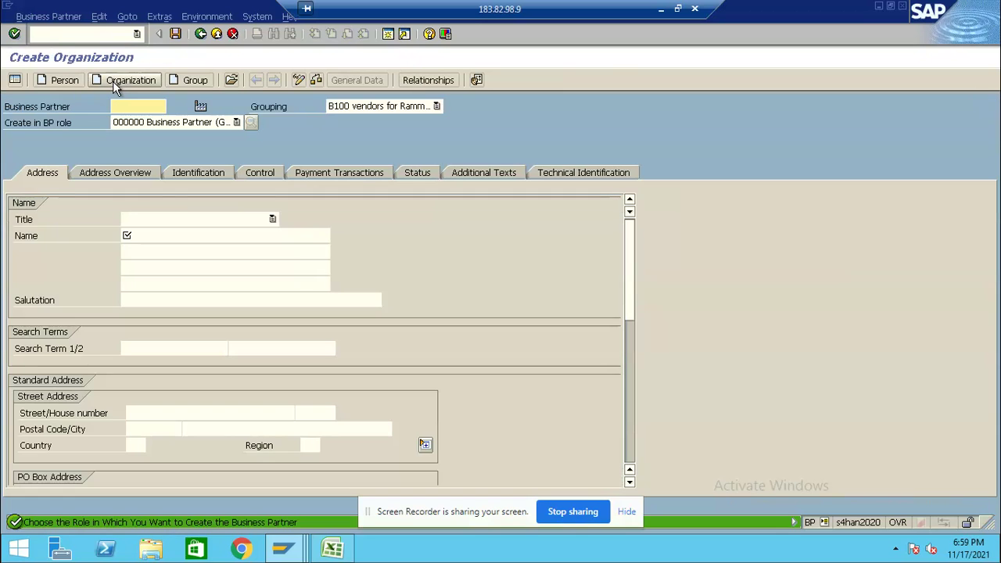
- Set the new organization's BP role to FLCB00 Customer (Fin.Acc-Rammy s) and confirm creating it in that role
left_click(208, 125)
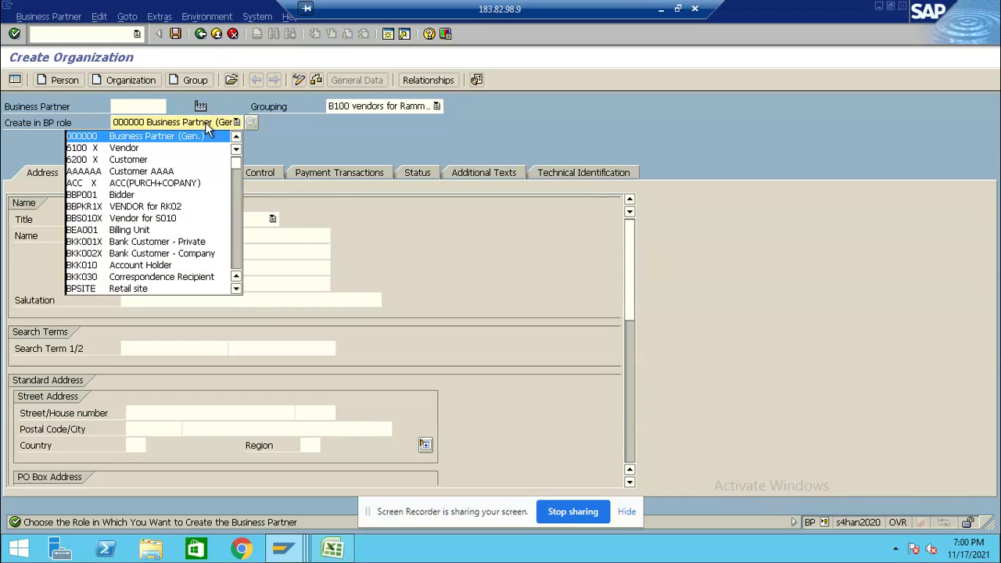
key("v")
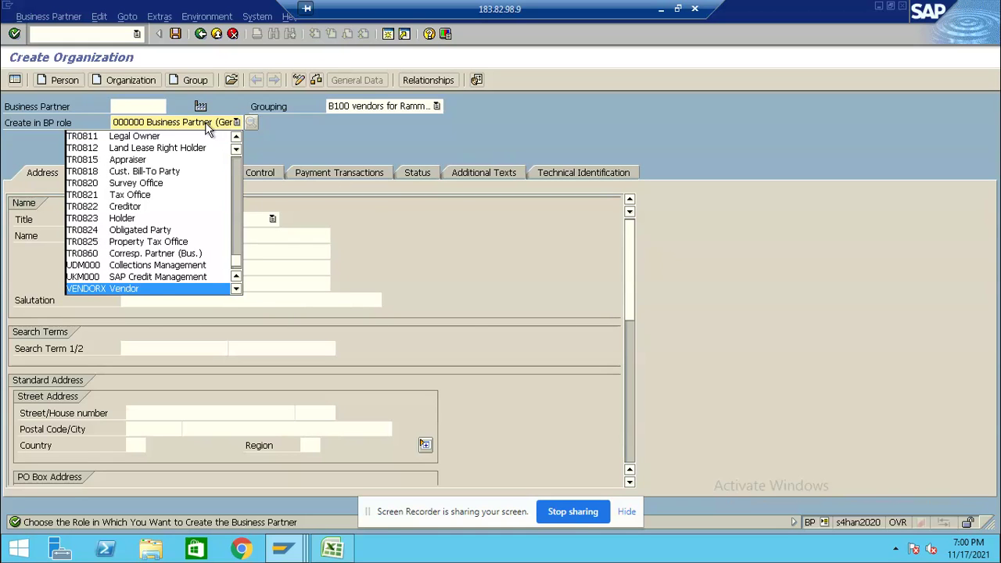
key("Down")
key("Down")
key("Down")
key("Up")
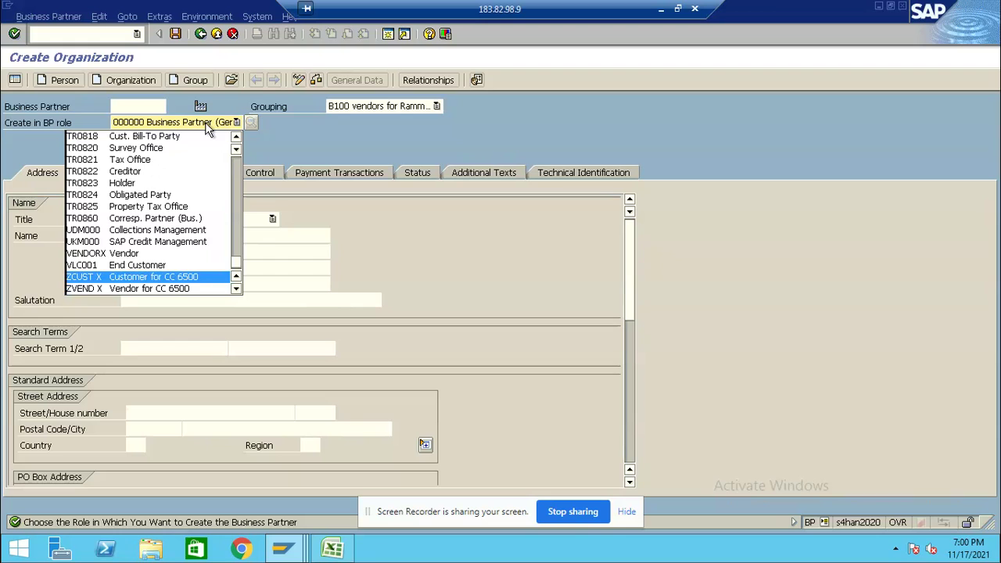
key("Up")
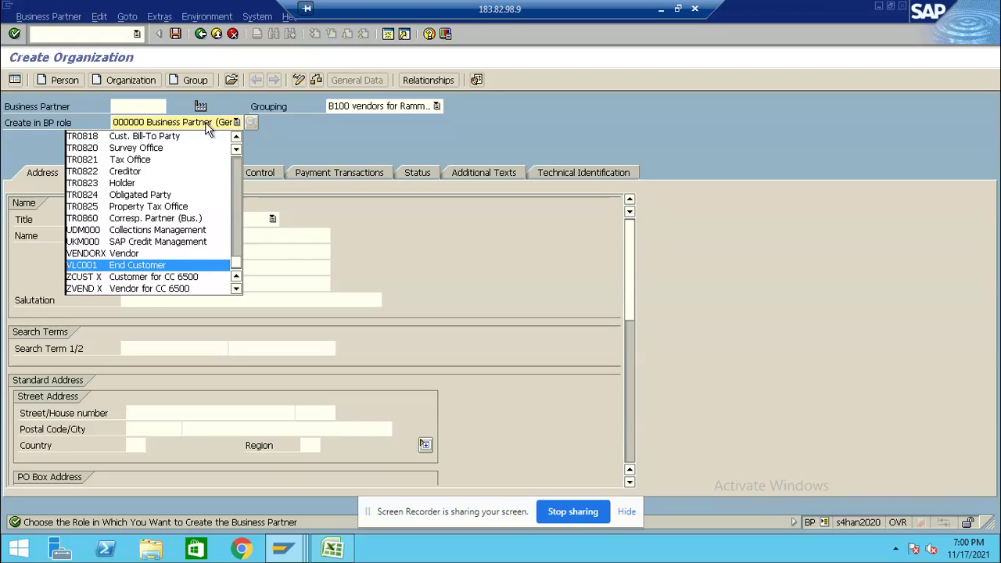
key("Down")
key("Down")
key("Up")
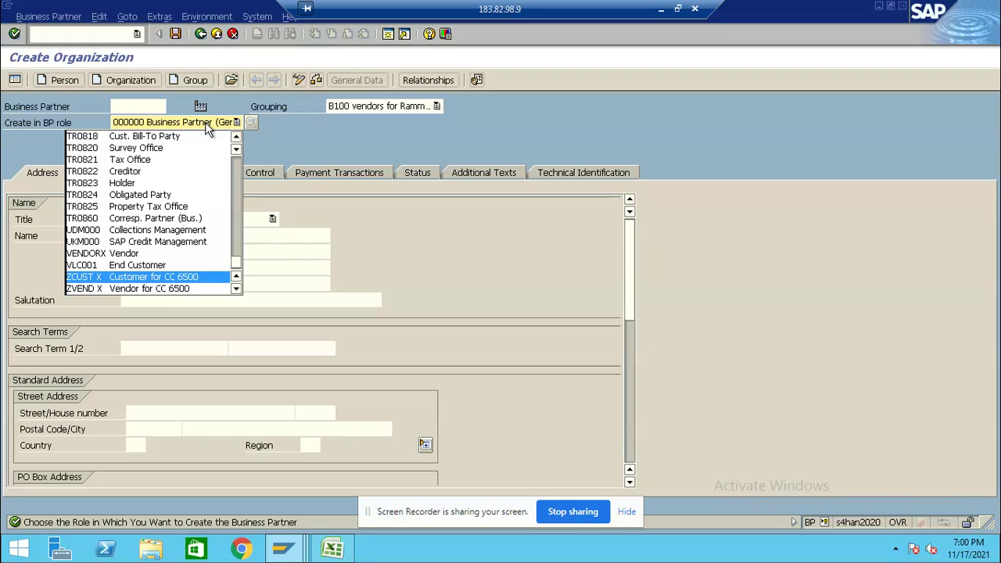
key("f")
key("l")
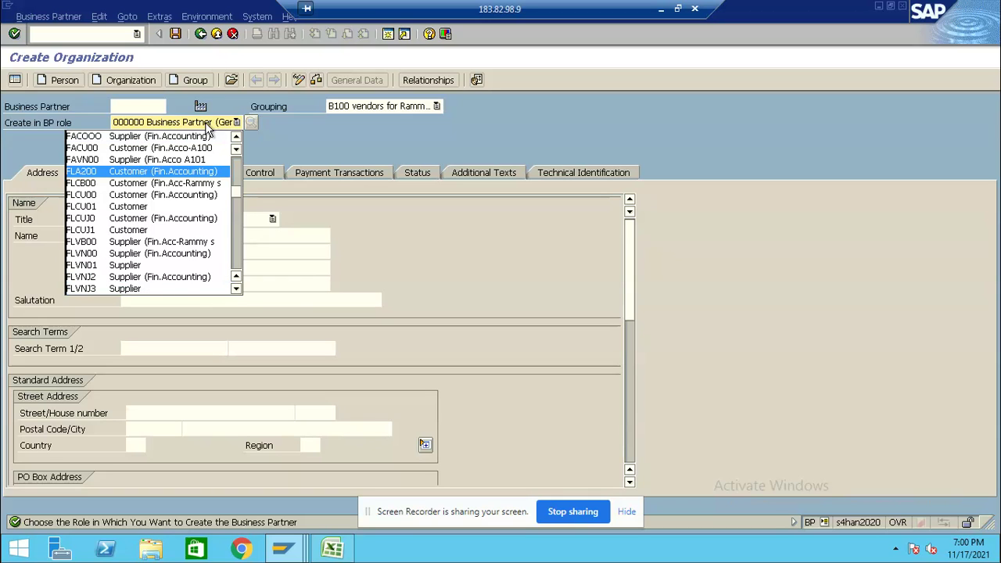
key("Down")
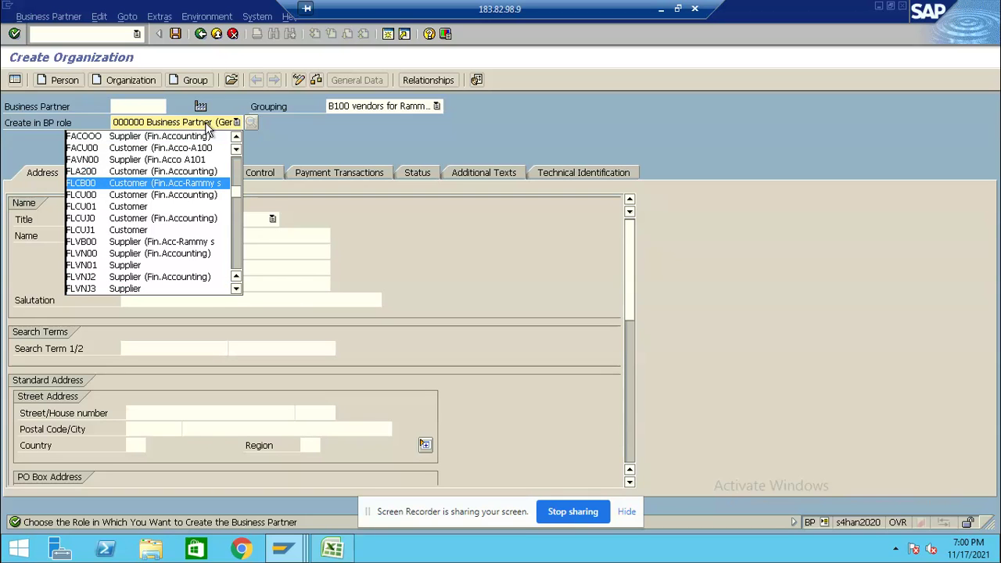
key("Return")
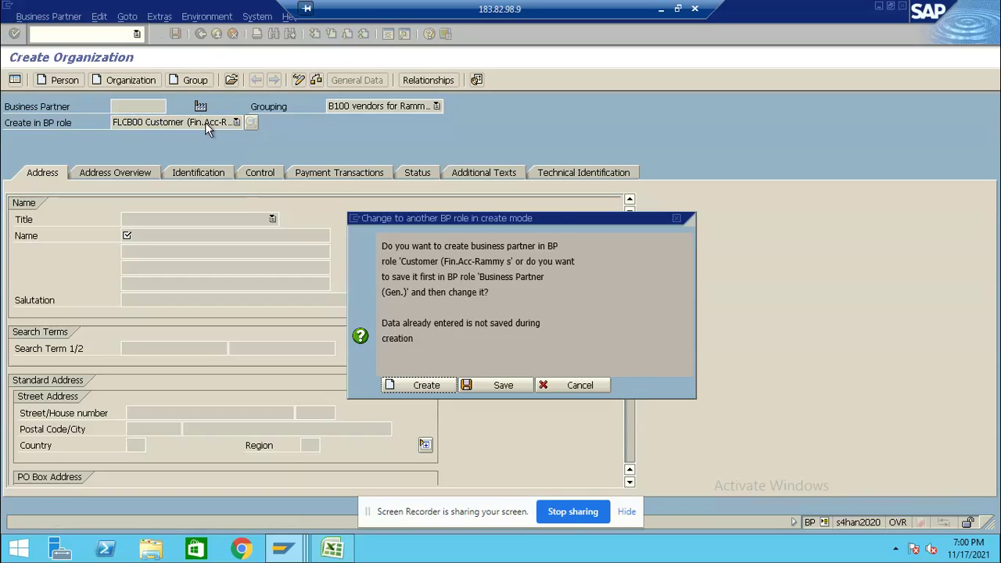
left_click(432, 386)
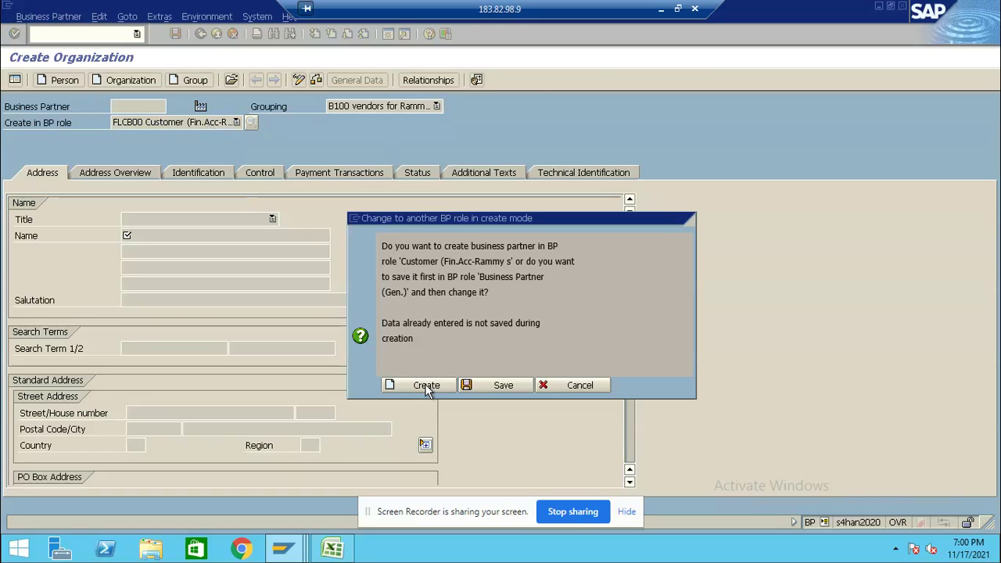
- Assign grouping B200 Customer for Rammy soft to the organization and enter WTO Inc as its name
left_click(384, 106)
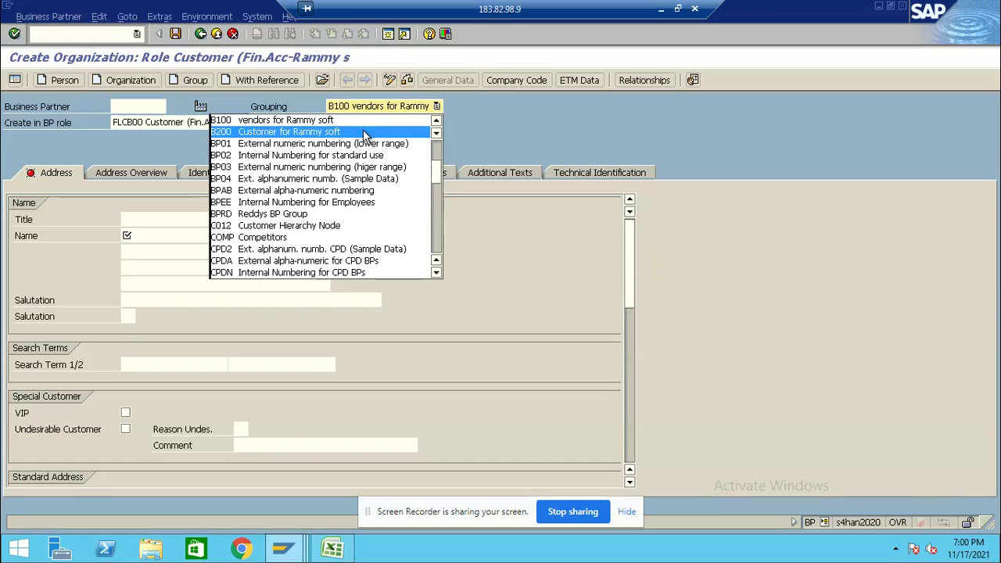
left_click(363, 133)
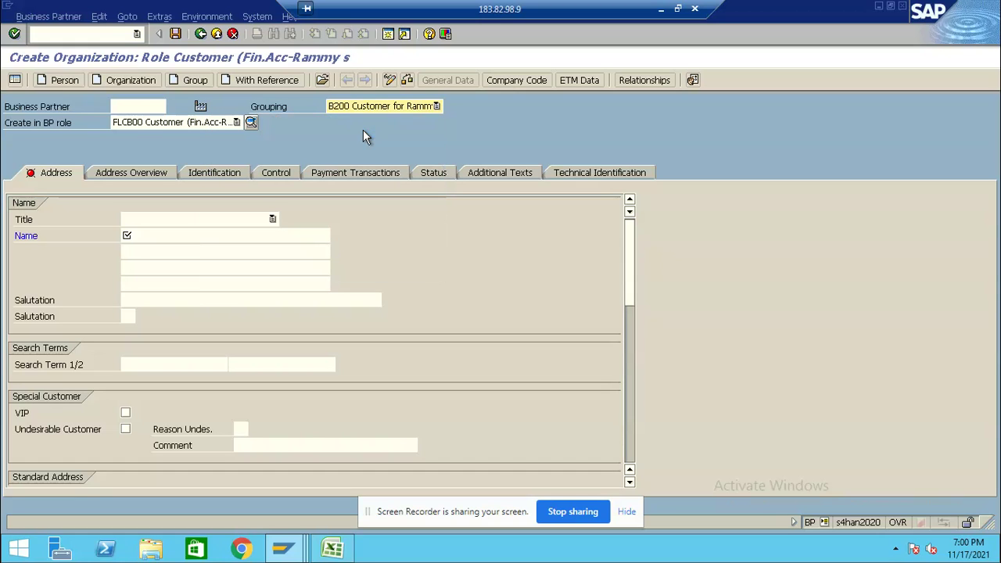
left_click(203, 236)
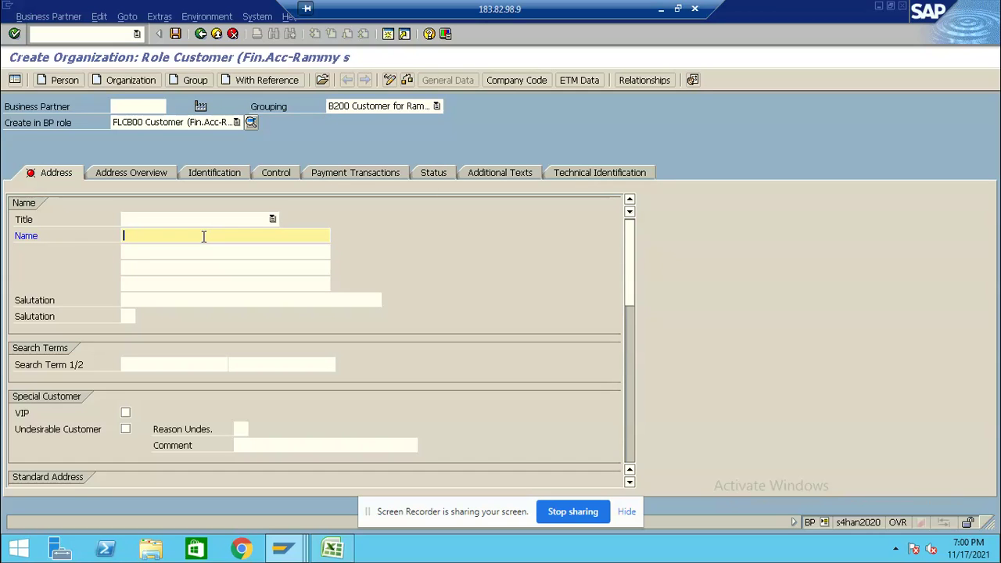
type("Wa")
key("BackSpace")
key("BackSpace")
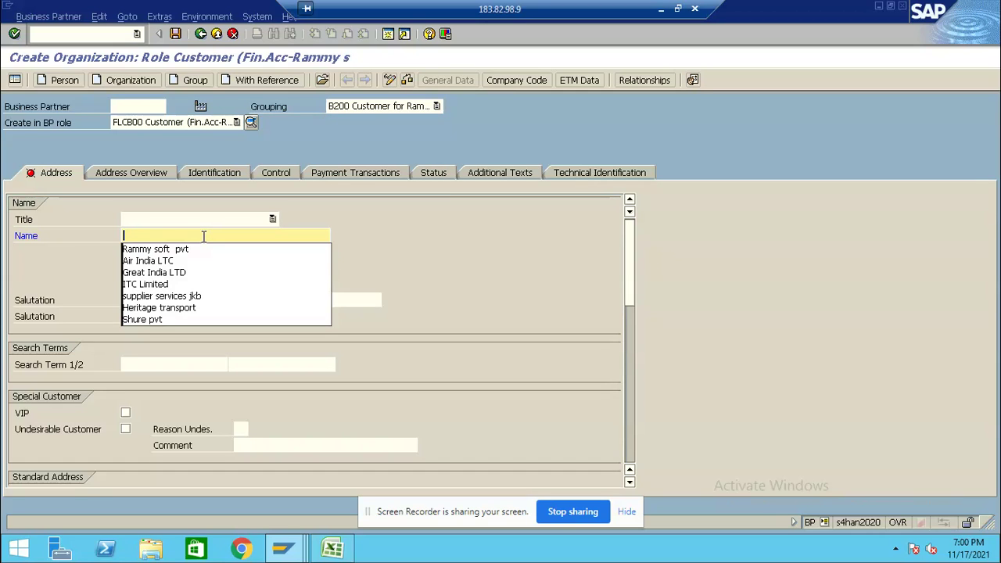
type("W")
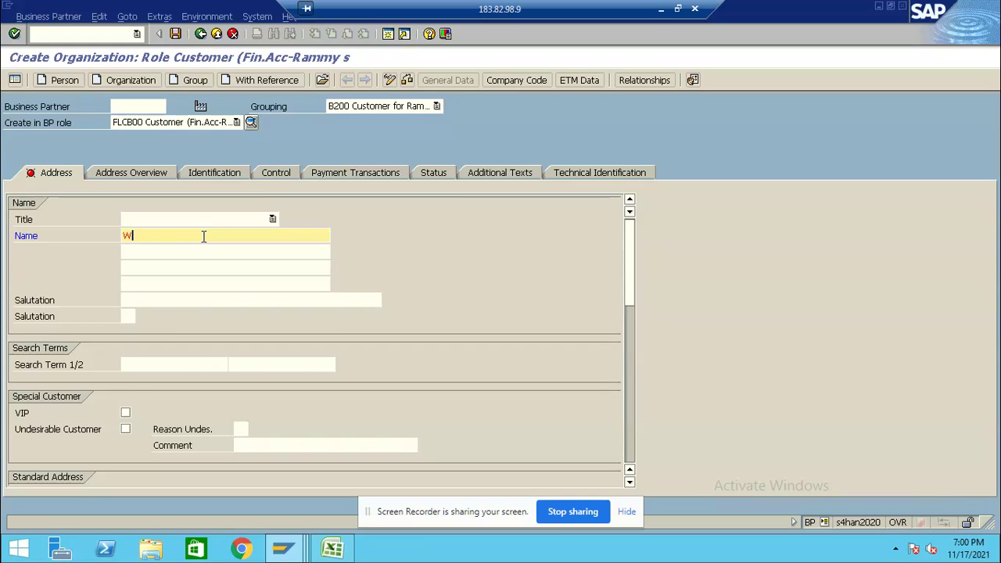
type("TO Inc")
- Enter the postal code and city in the customer's standard address and set the country to IN
left_click(631, 482)
left_click(631, 482)
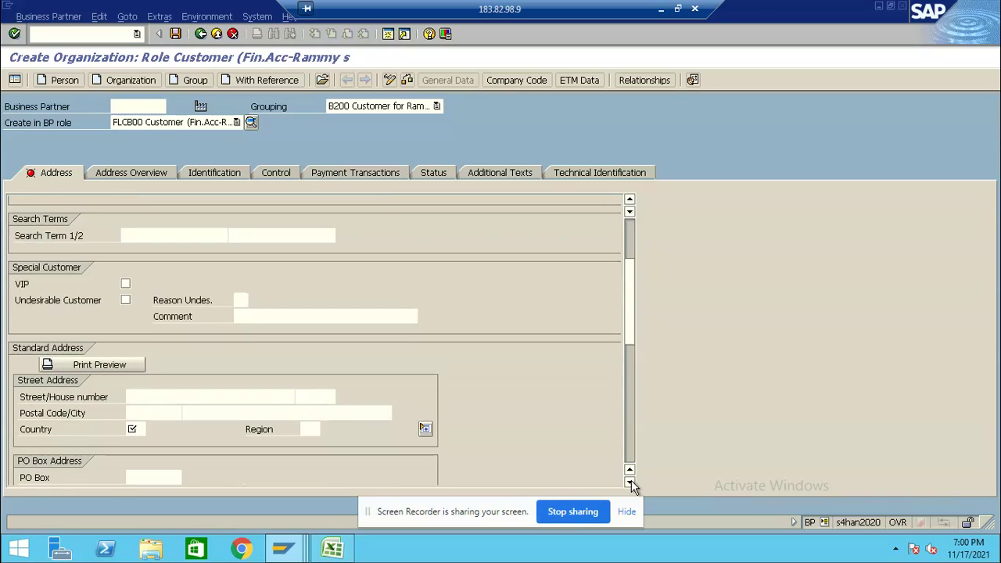
left_click(631, 482)
left_click(164, 366)
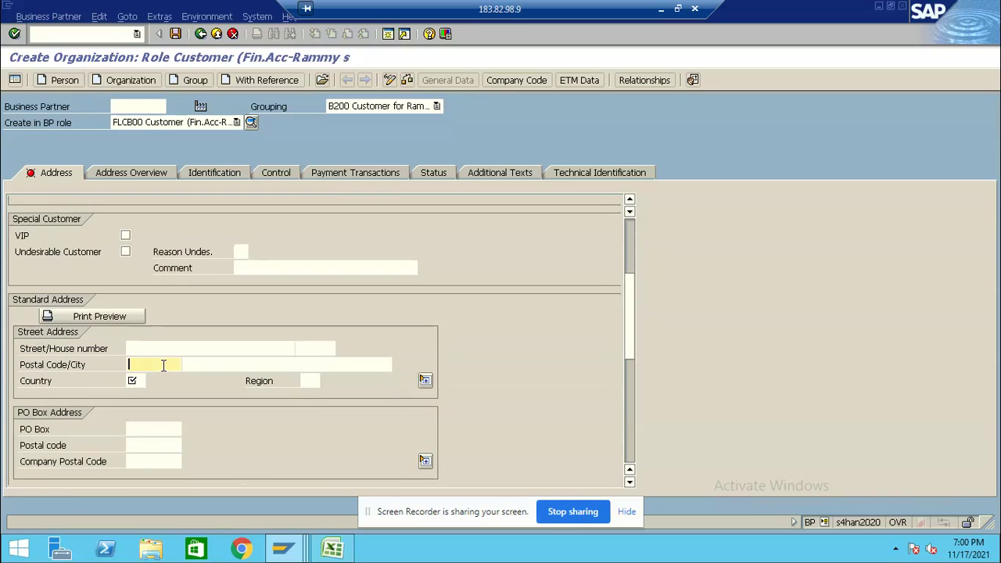
type("56")
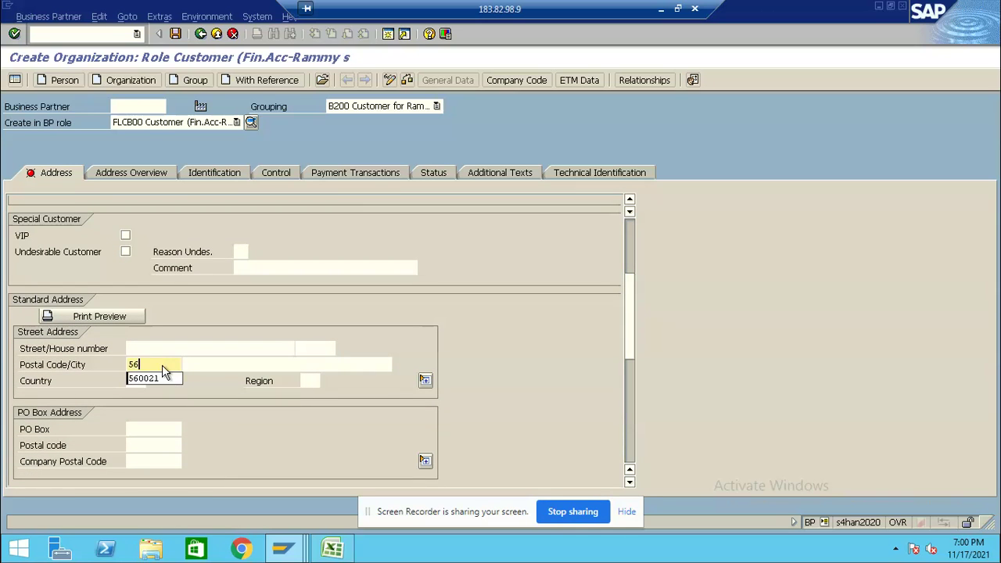
left_click(153, 378)
key("Tab")
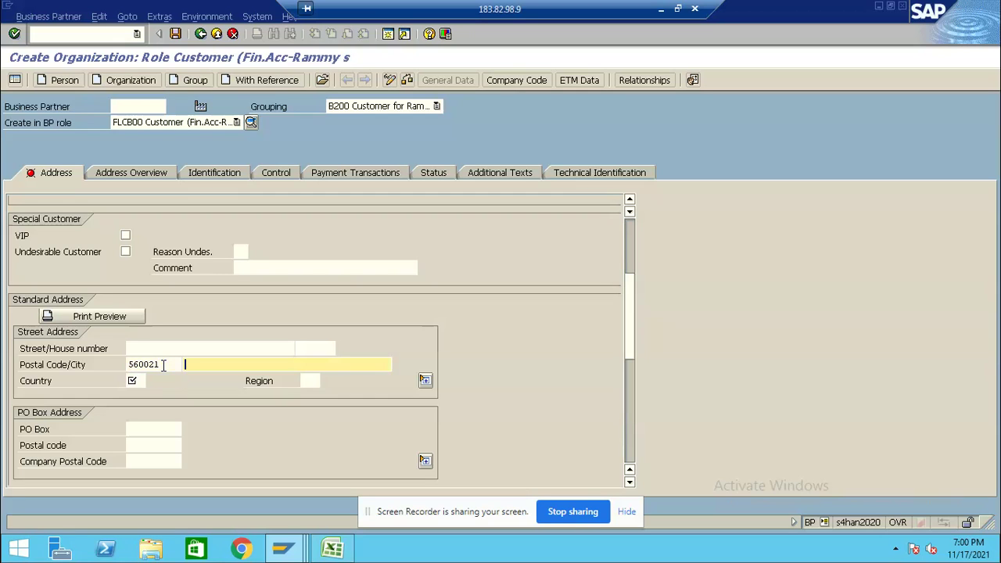
key("Down")
key("Return")
key("Tab")
key("Down")
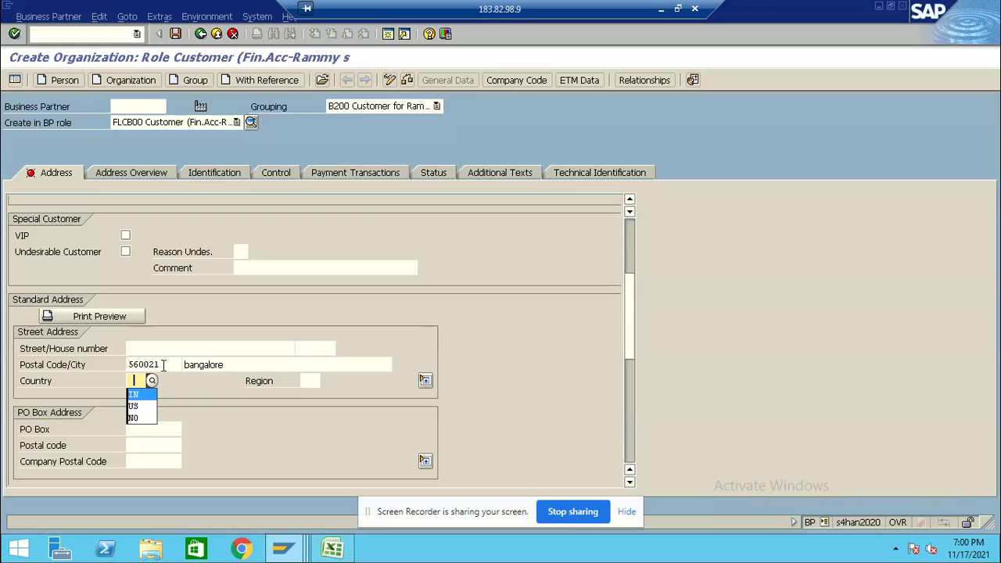
key("Return")
- Set the communication language to EN English and save the new customer business partner
key("Tab")
key("Tab")
key("Tab")
key("Tab")
key("Tab")
type("EN")
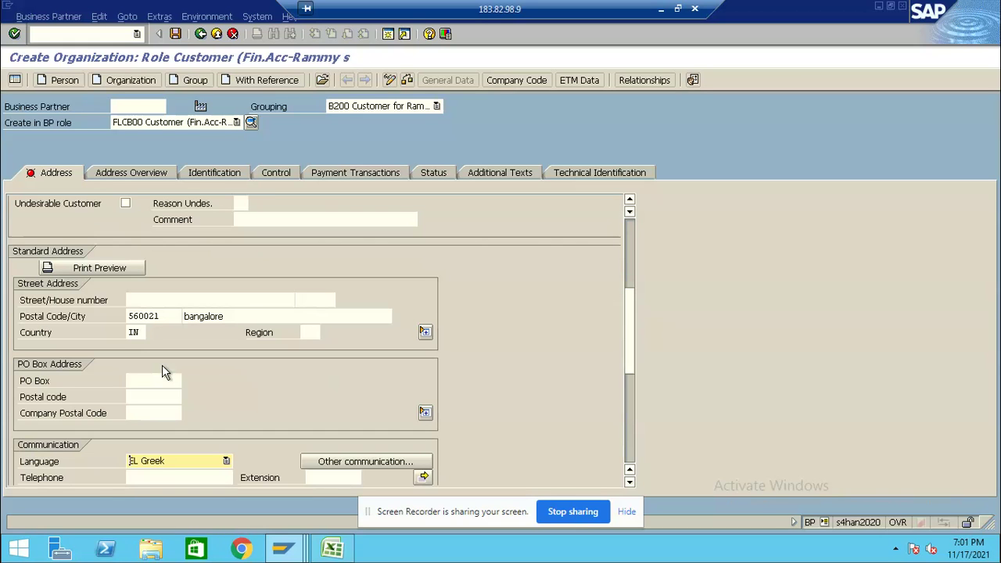
key("Return")
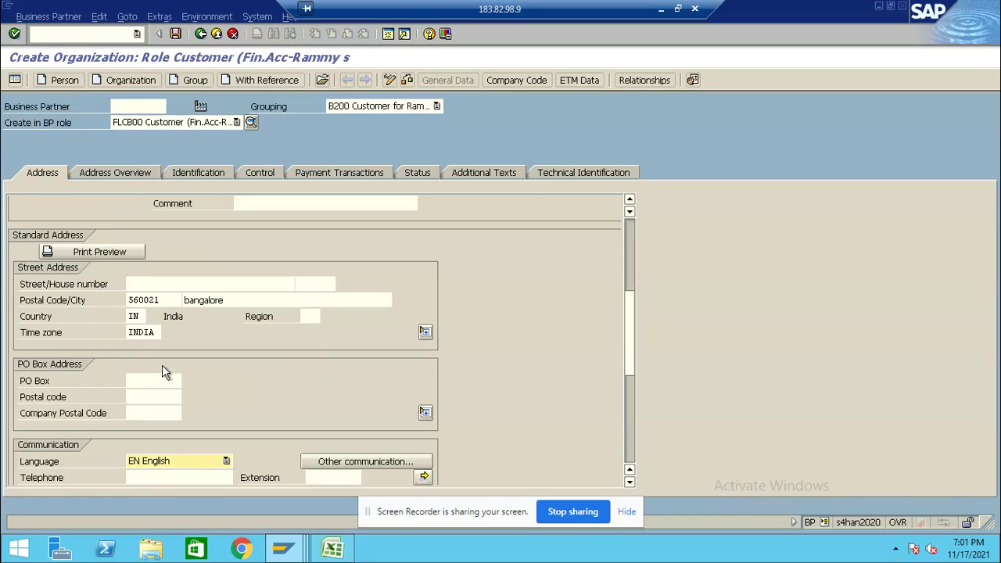
key("Return")
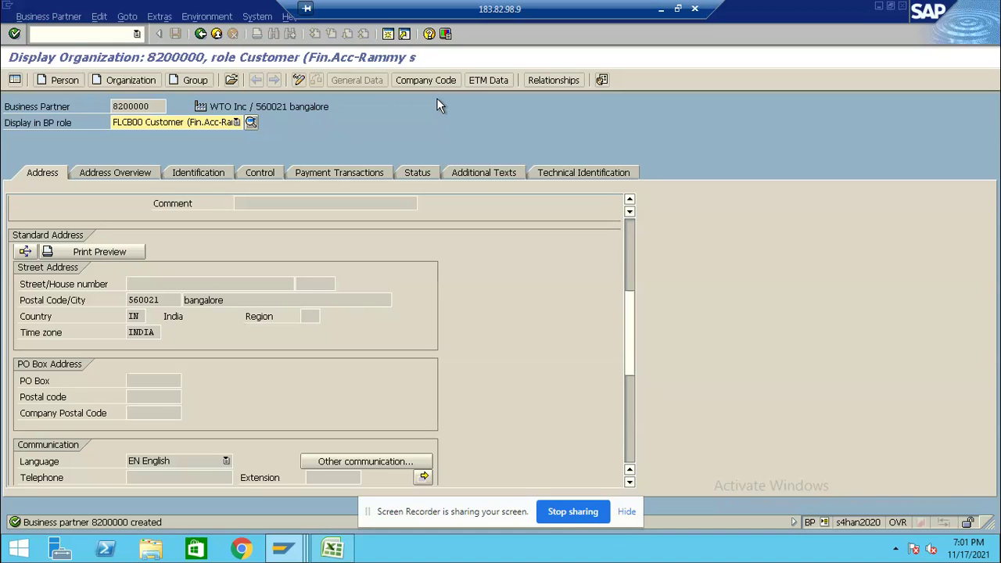
- Open the customer's company code data in change mode and assign company code B100
left_click(423, 80)
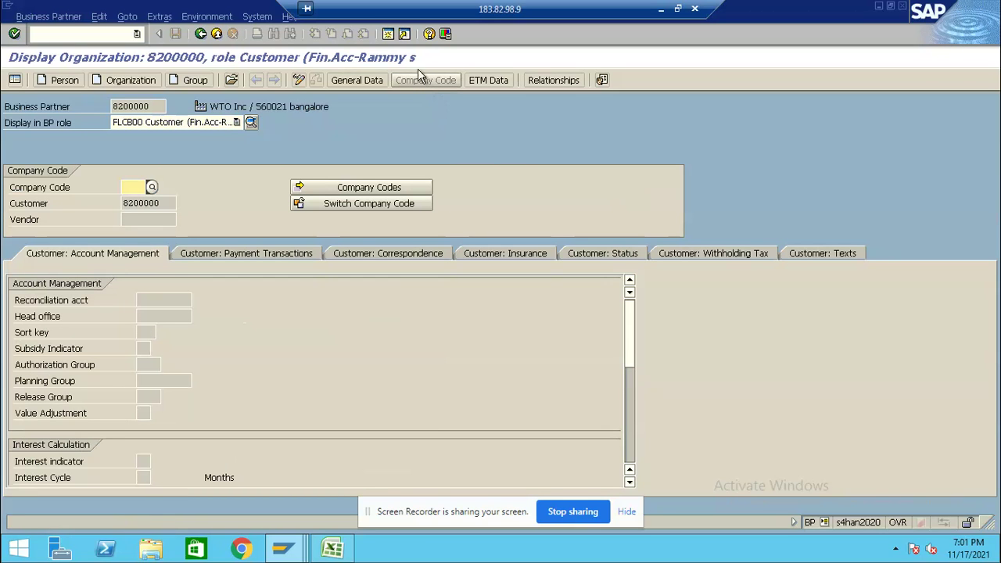
left_click(300, 80)
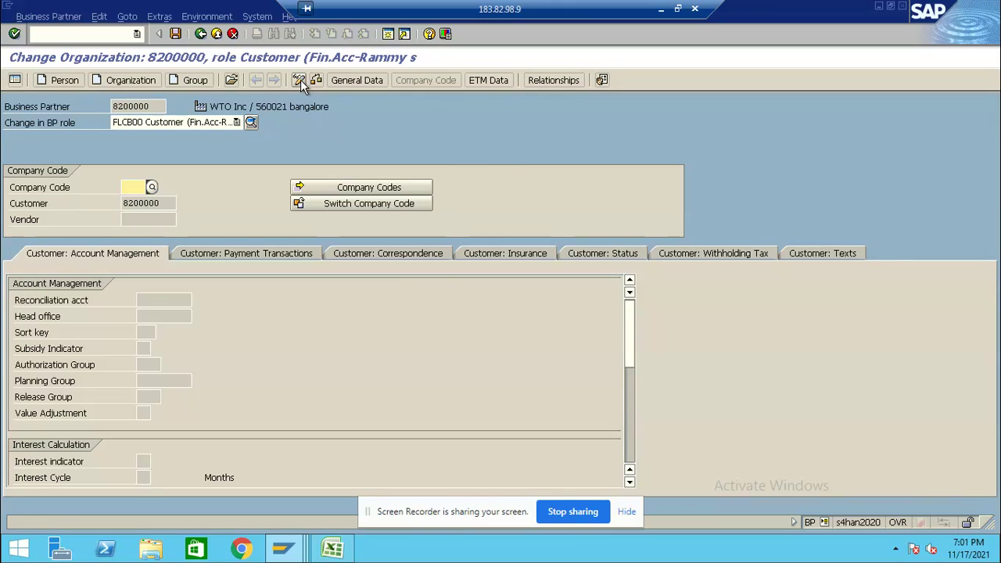
type("B100")
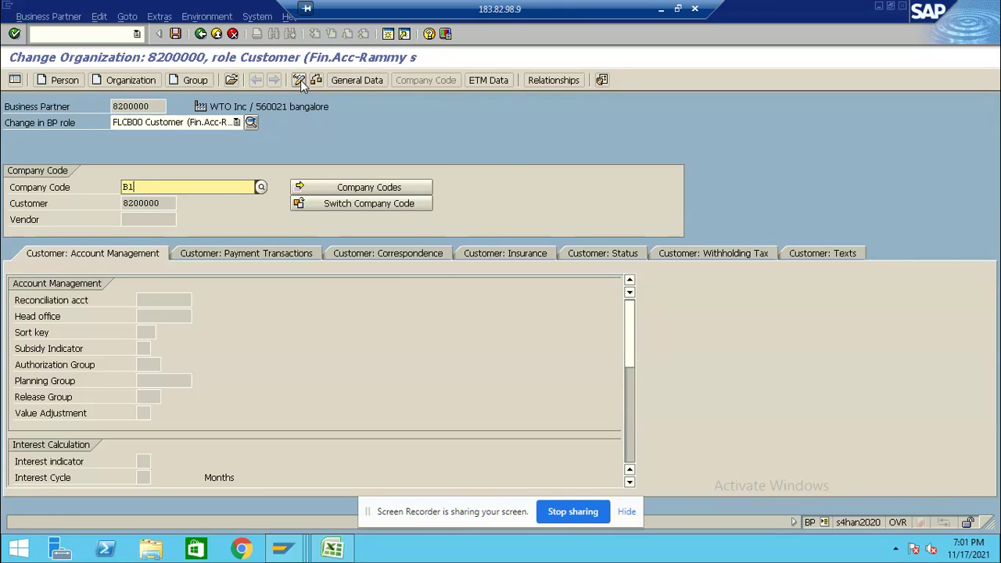
key("Down")
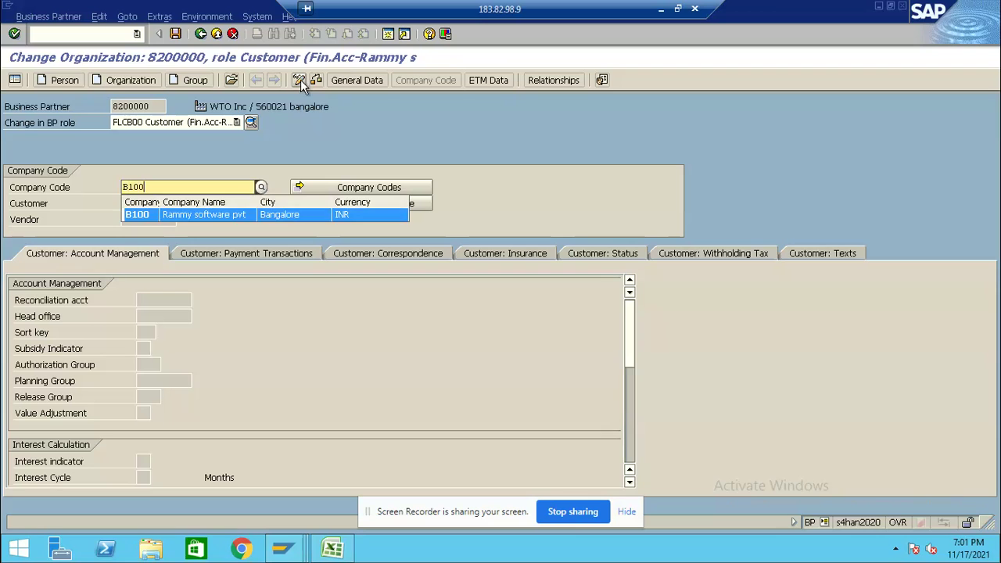
key("Return")
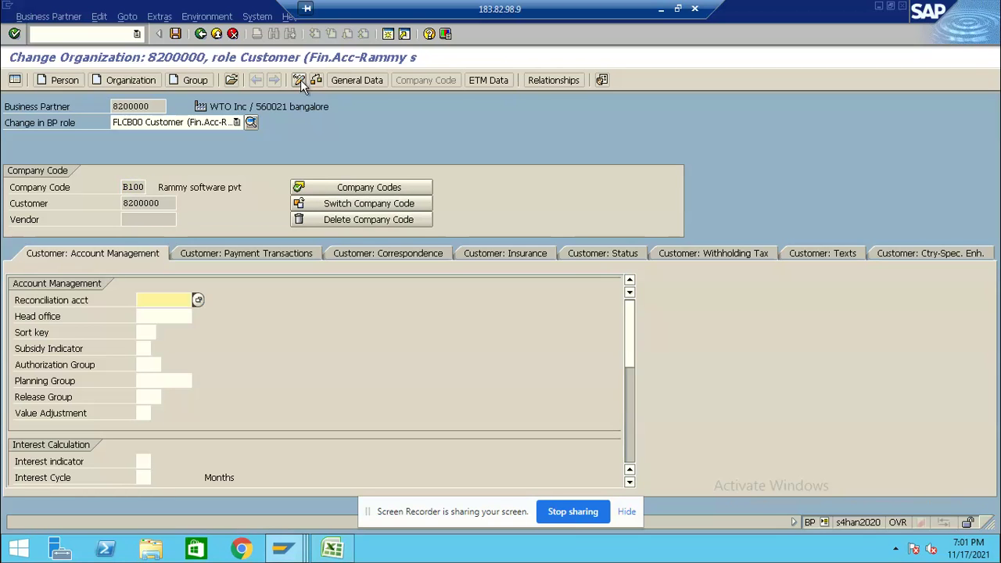
- Set the customer's reconciliation account to 41401 AR reconcialtion customer and save the business partner
left_click(198, 301)
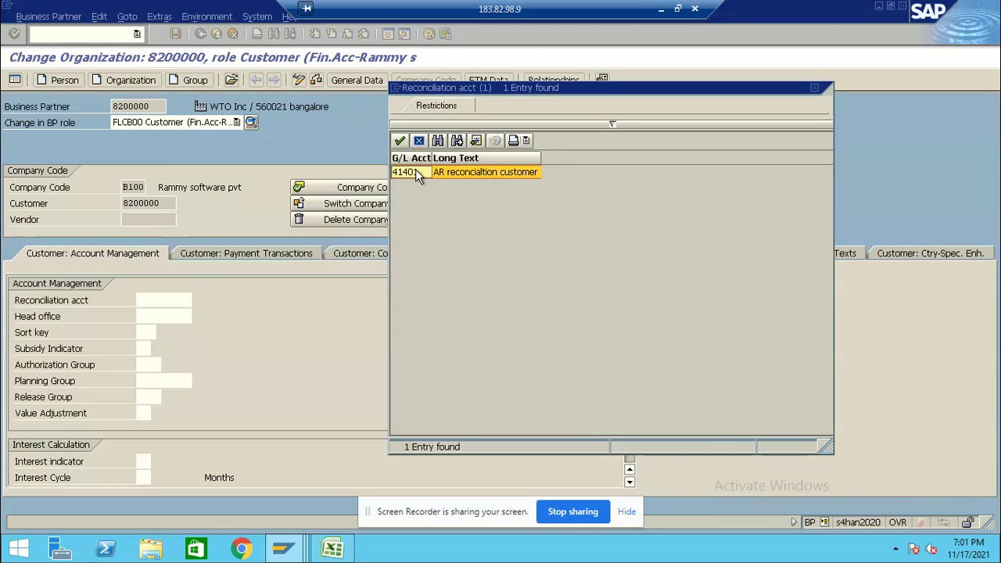
double_click(415, 169)
key("Return")
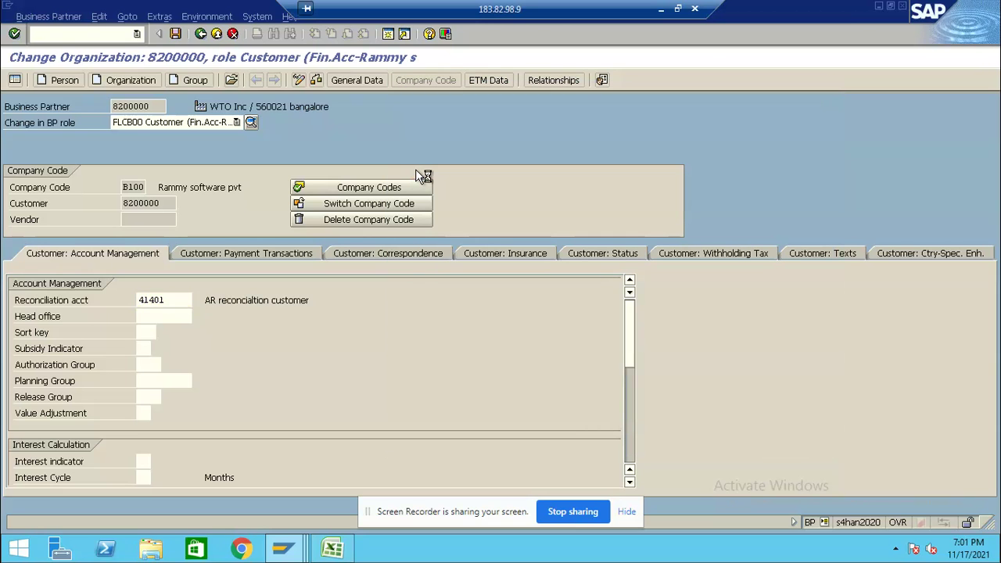
key("ctrl+s")
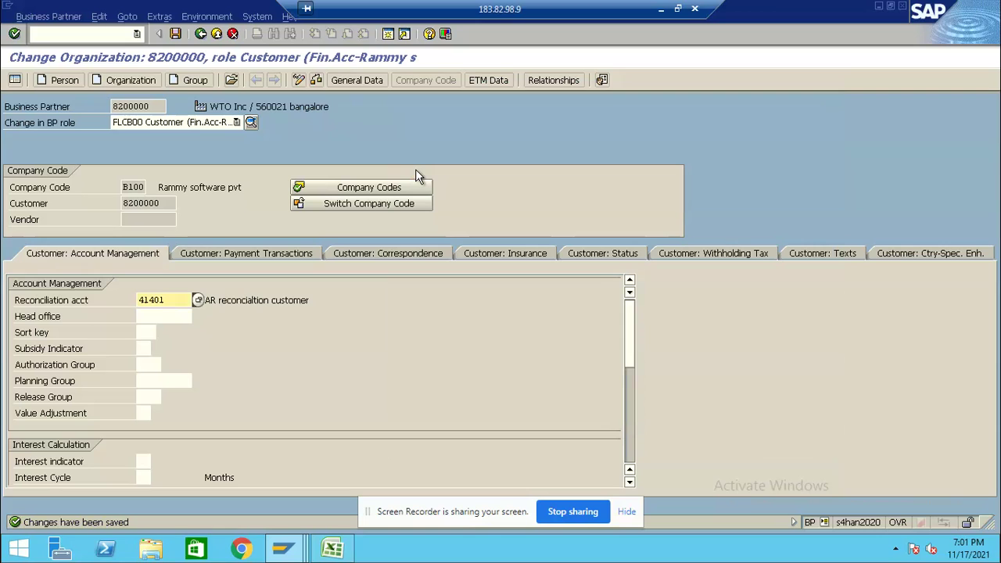